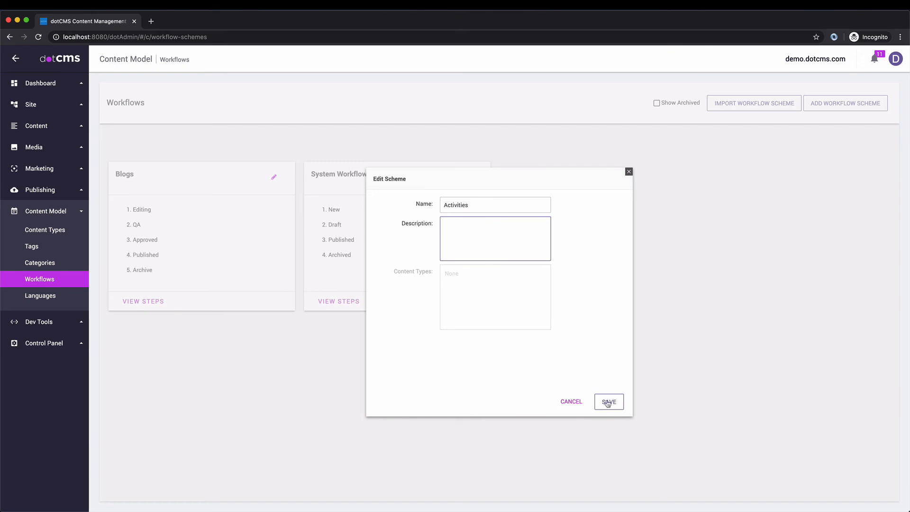
Step: Save the Activities scheme, open it, and add the Edit and Approval steps
click(609, 403)
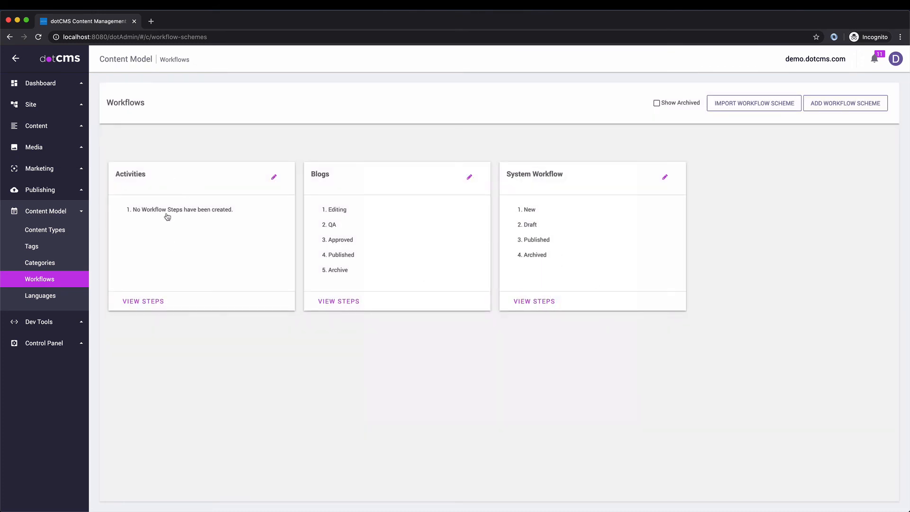
click(195, 215)
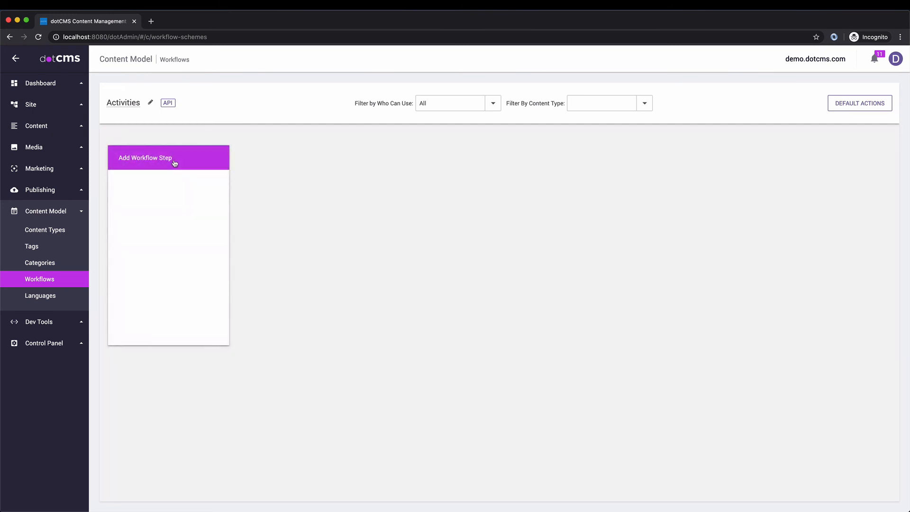
click(174, 161)
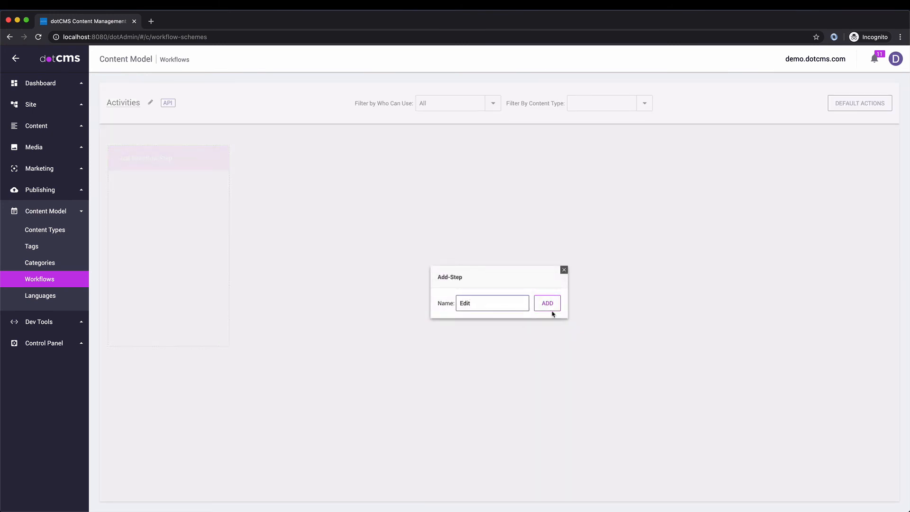
click(548, 303)
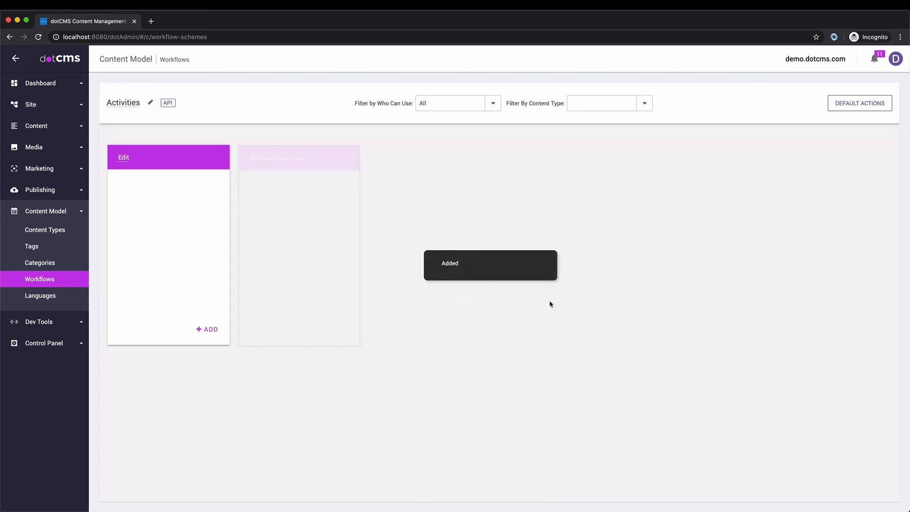
click(299, 160)
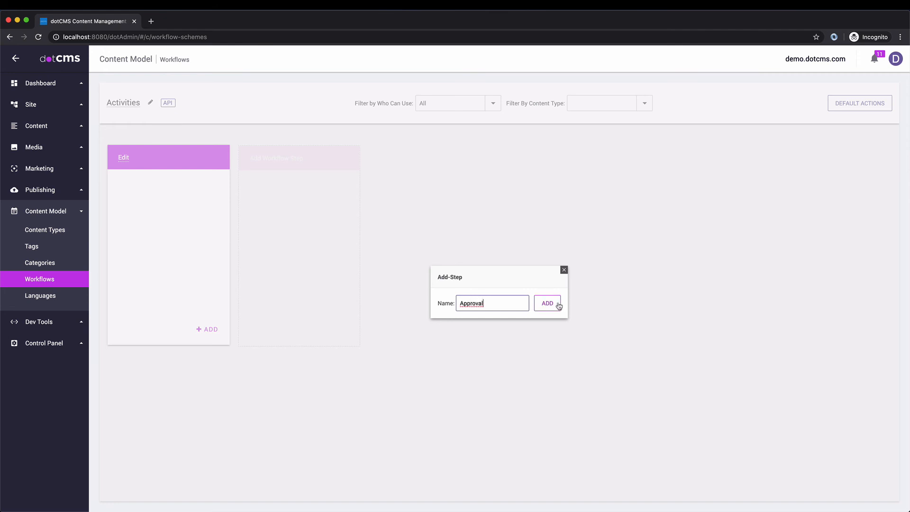
click(547, 304)
Step: Add the Published and Archived steps to the Activities workflow
click(429, 163)
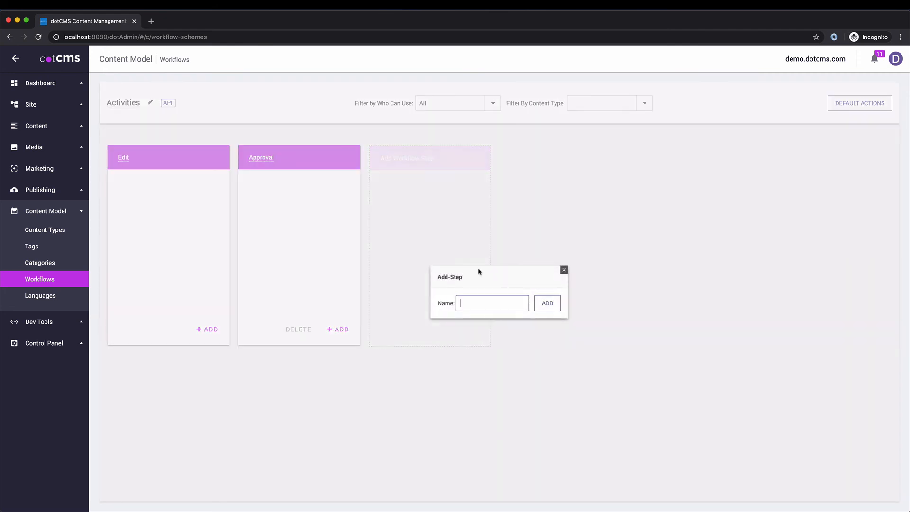
text(Published)
click(546, 303)
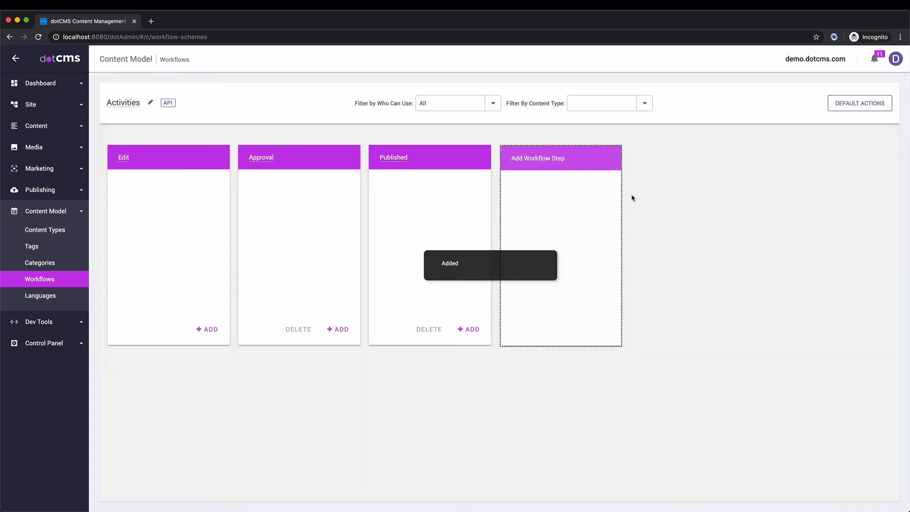
click(533, 157)
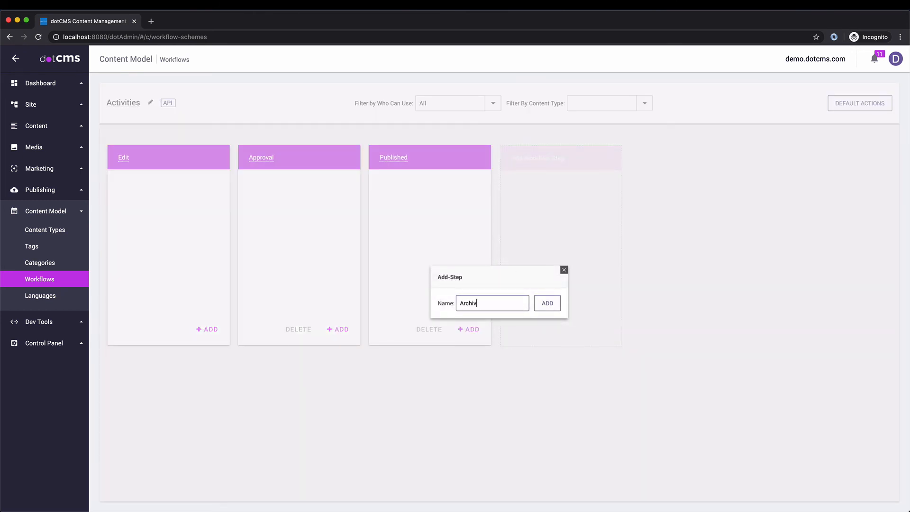
click(542, 309)
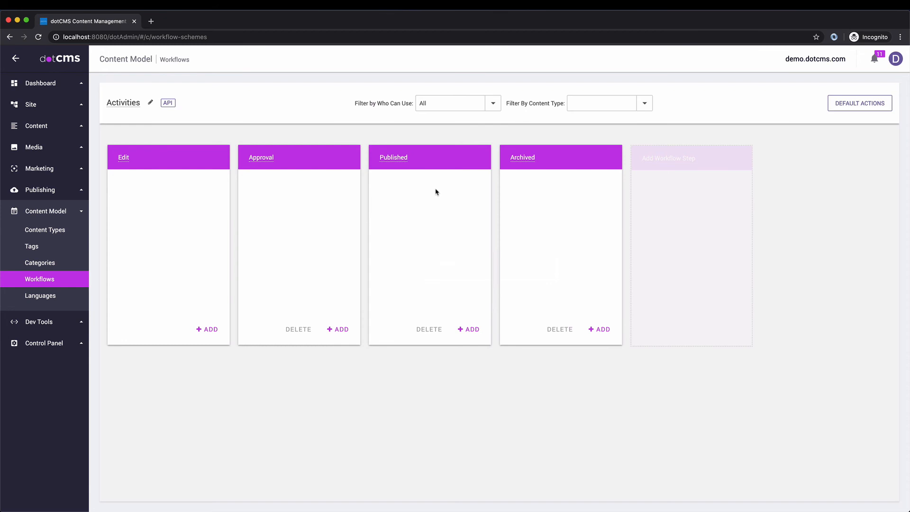
Step: Create a new action named Save on the Edit step
click(206, 330)
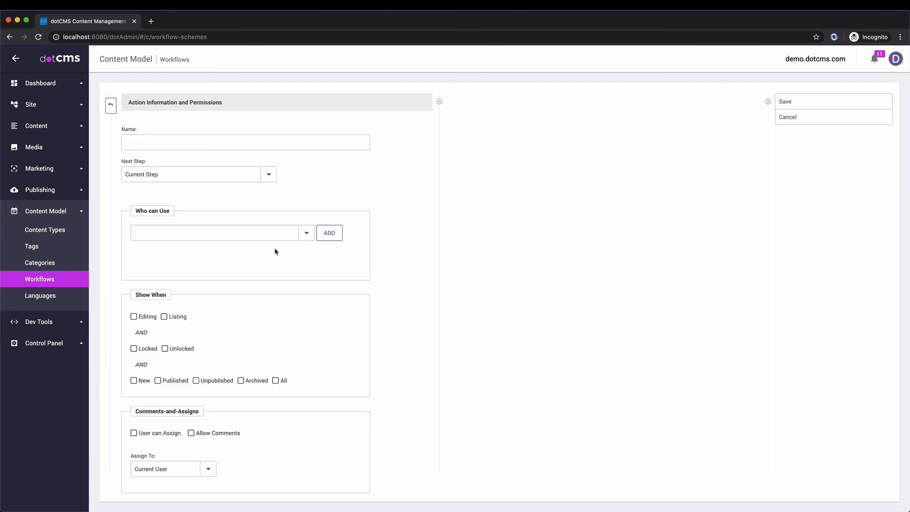
click(153, 137)
text(Save)
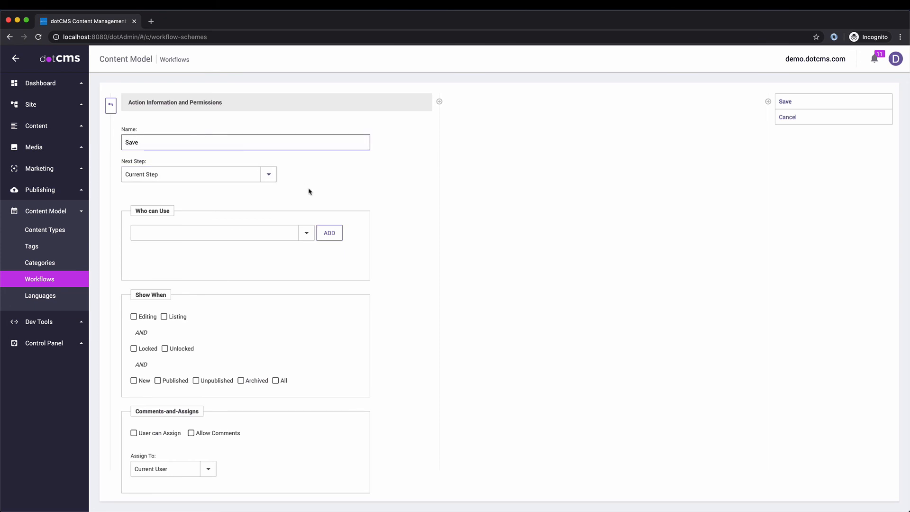
key(Return)
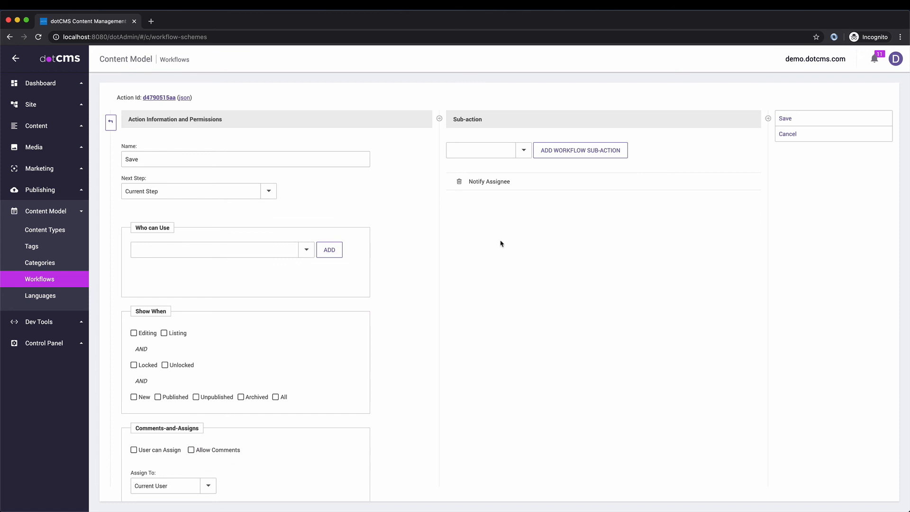
click(524, 150)
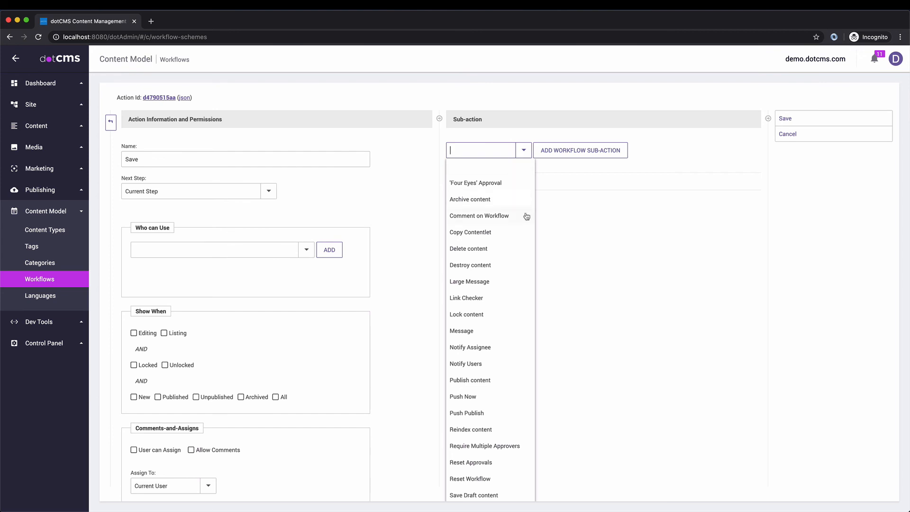
scroll(516, 238, down, 5)
scroll(515, 239, down, 1)
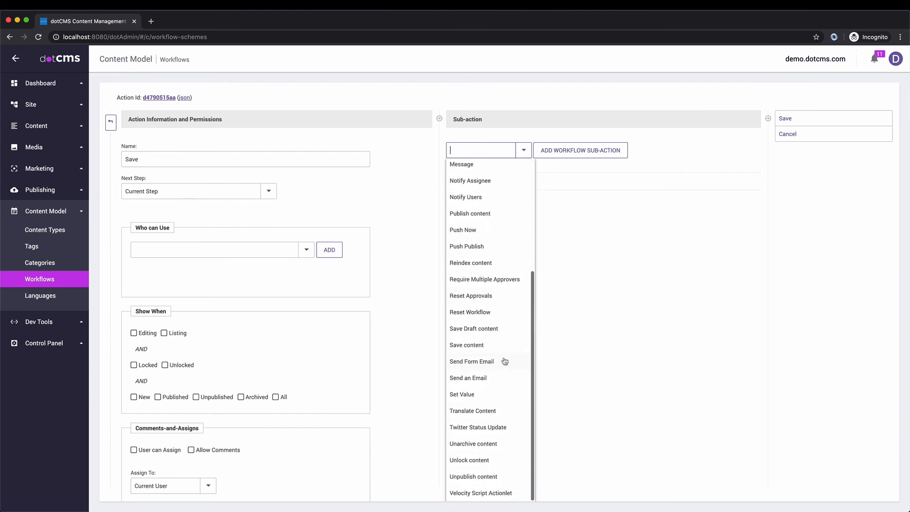
scroll(500, 355, up, 6)
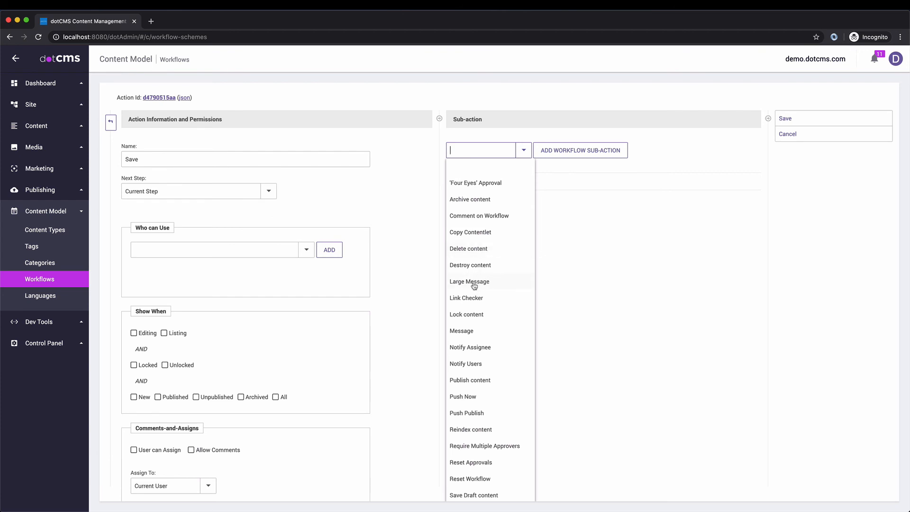
scroll(474, 285, down, 1)
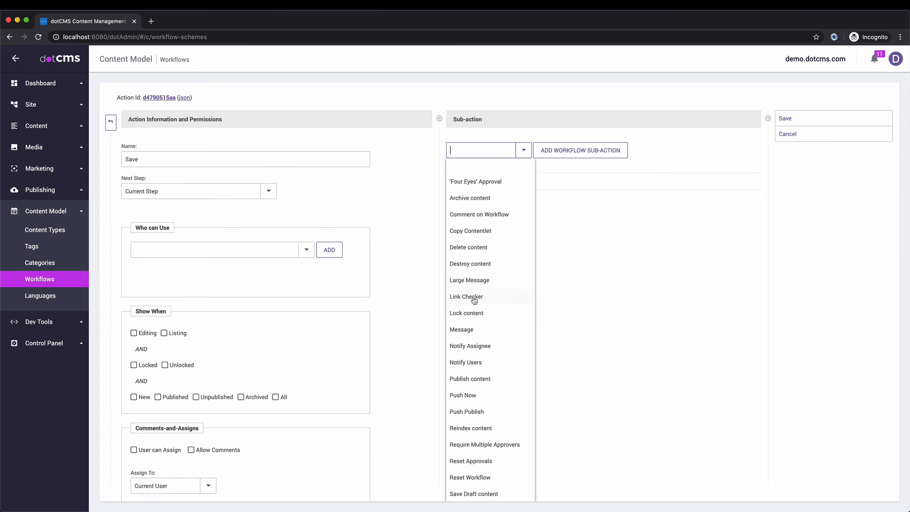
scroll(476, 301, down, 3)
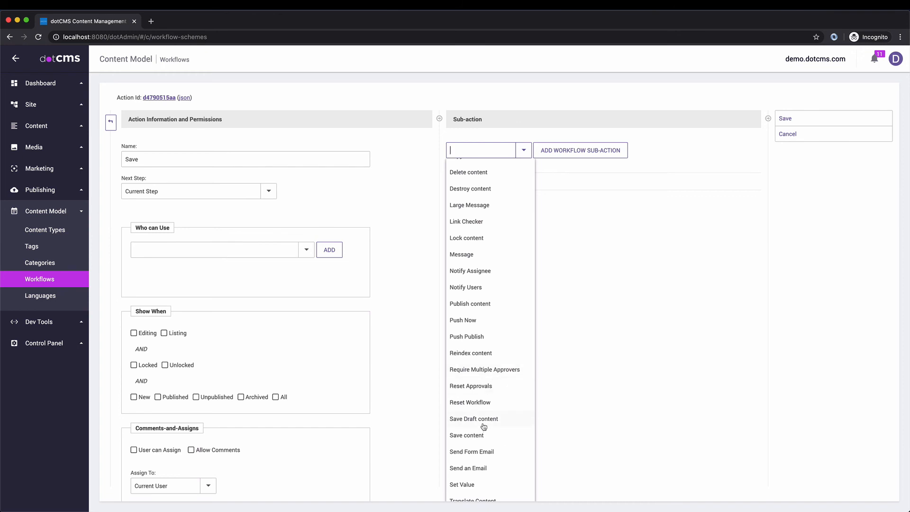
scroll(484, 427, down, 2)
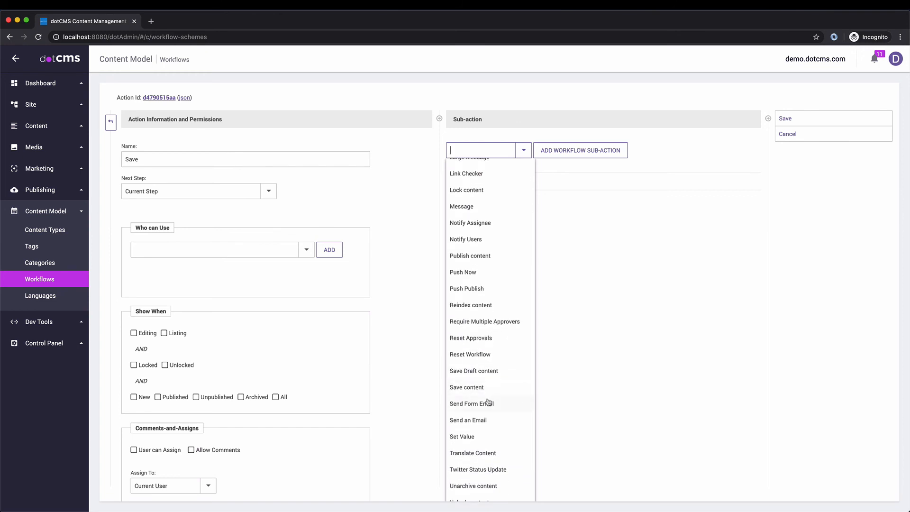
scroll(488, 402, down, 2)
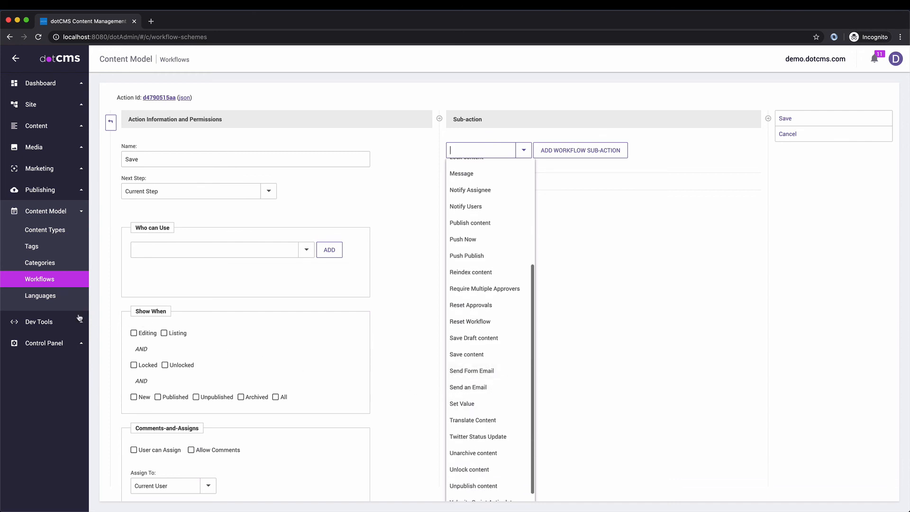
scroll(502, 360, down, 1)
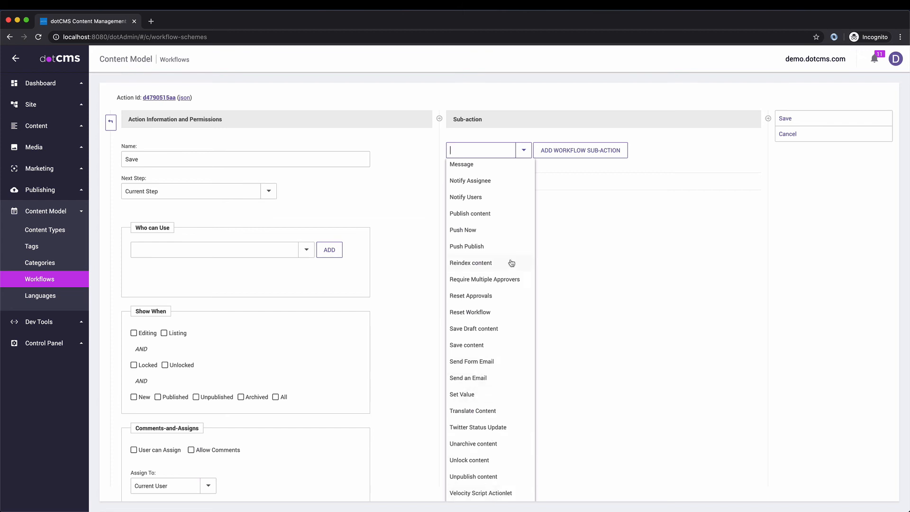
scroll(511, 264, up, 4)
click(309, 211)
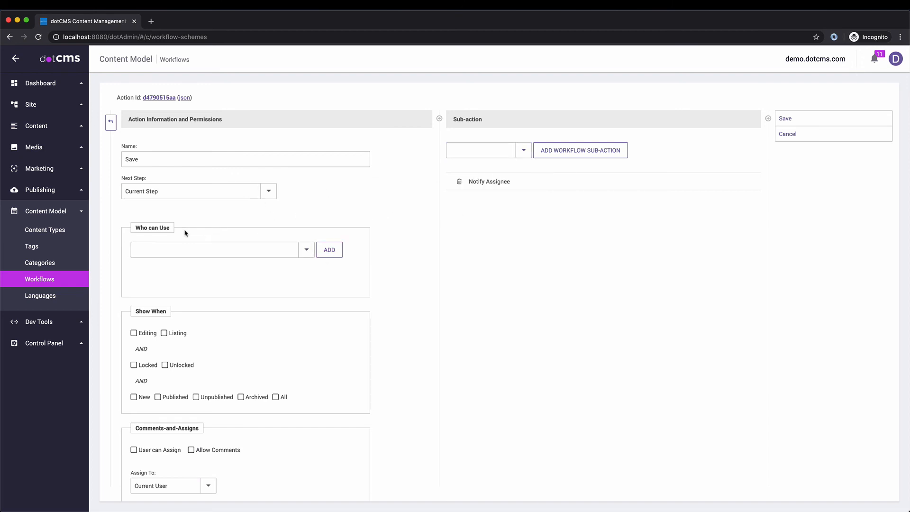
Step: Add 'Anyone who can Edit Content' to the Save action's Who can Use list
click(306, 251)
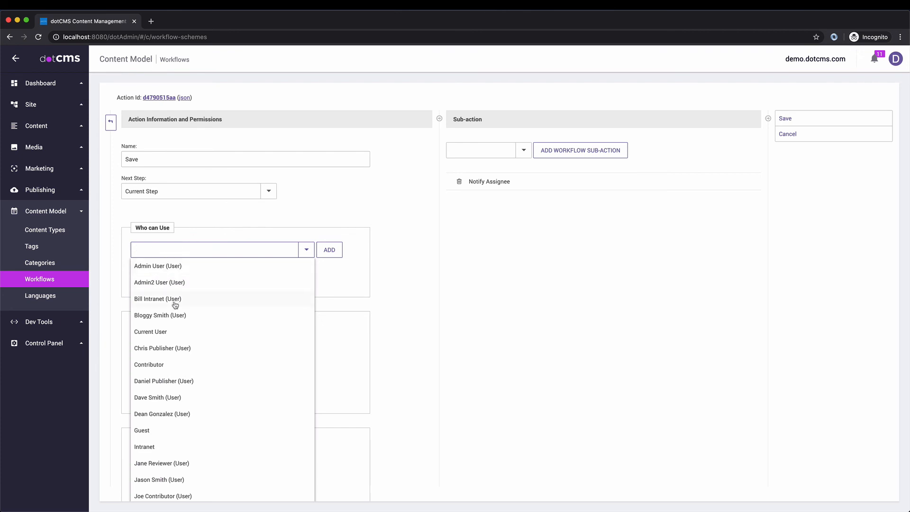
scroll(178, 327, down, 3)
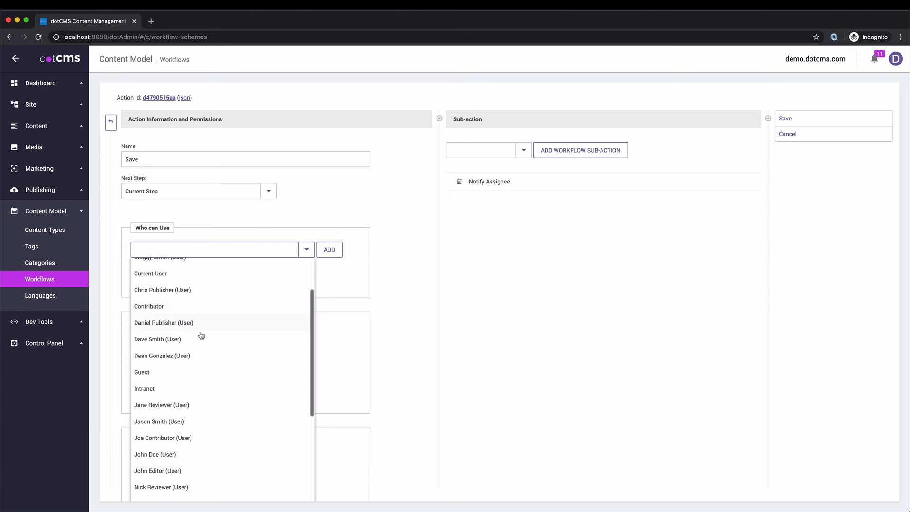
scroll(233, 385, down, 4)
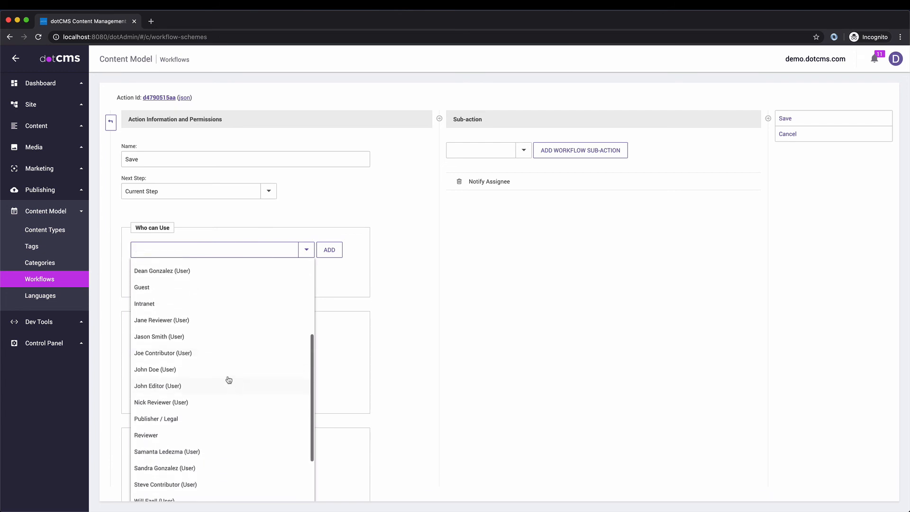
click(157, 248)
click(157, 248)
text(Anyone who can View Content)
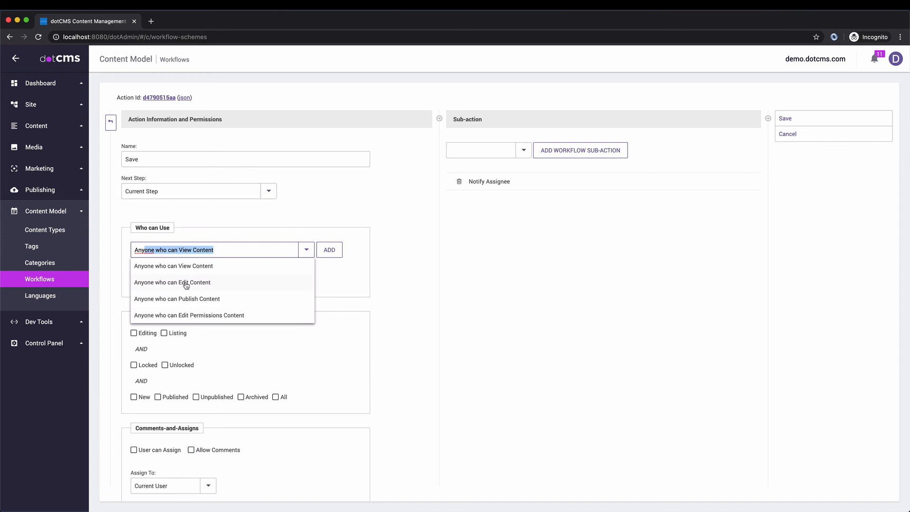
click(186, 283)
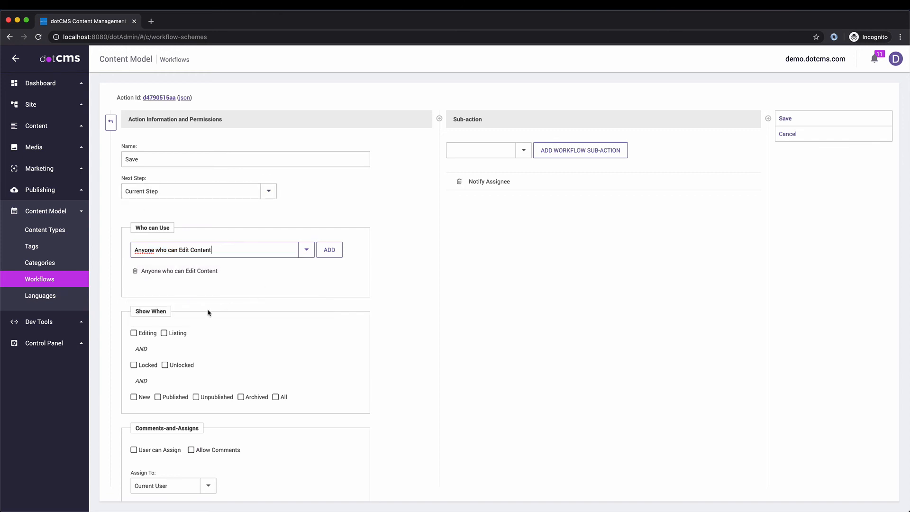
Step: Show the Save action for editing, locked, new, published and unpublished content
click(134, 334)
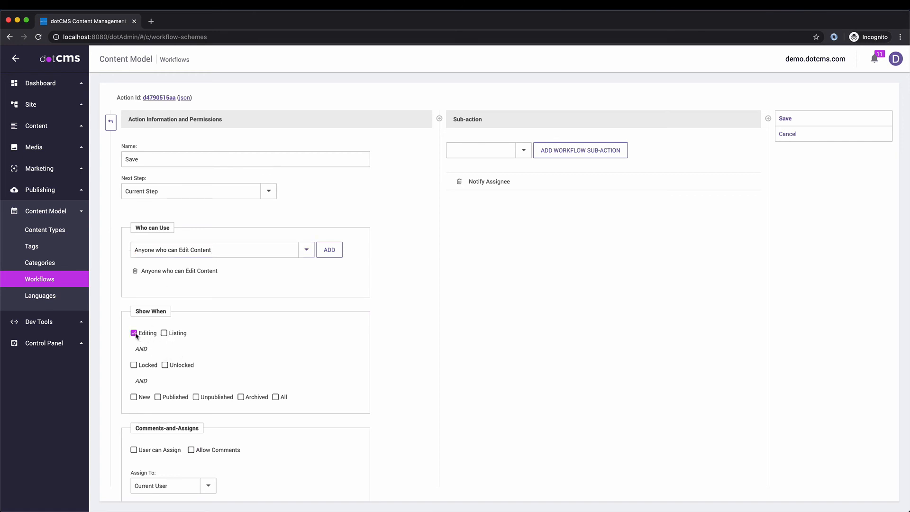
click(133, 366)
click(134, 397)
click(158, 398)
click(195, 397)
scroll(297, 396, down, 2)
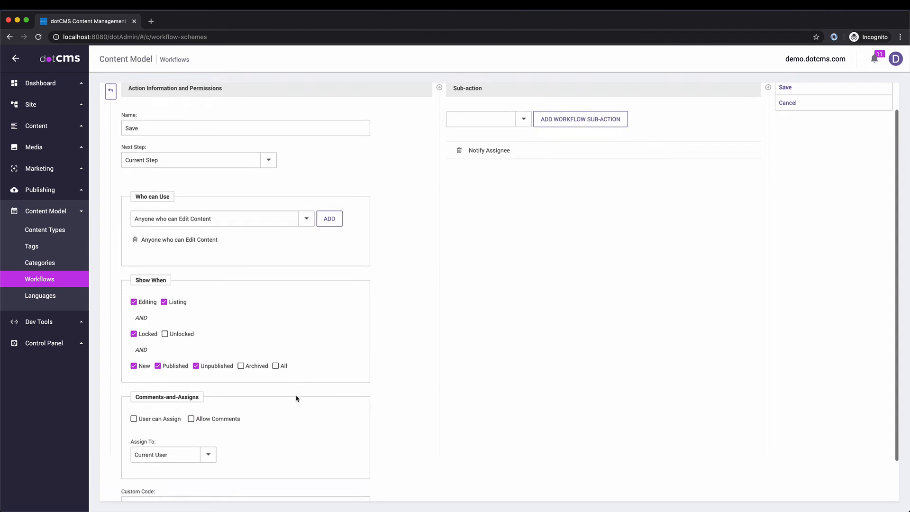
scroll(321, 268, up, 2)
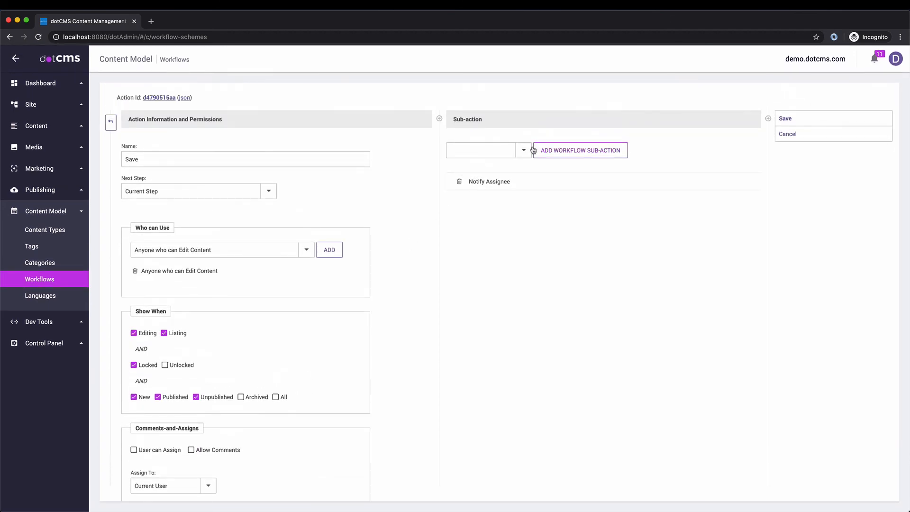
Step: Replace Notify Assignee with a Save content sub-action and save the Save action
click(482, 150)
scroll(495, 368, down, 3)
scroll(492, 366, down, 3)
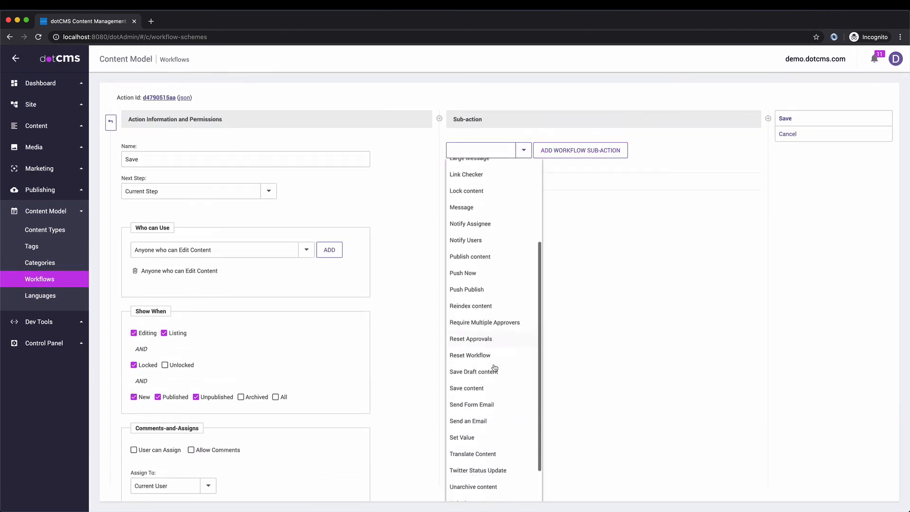
click(472, 349)
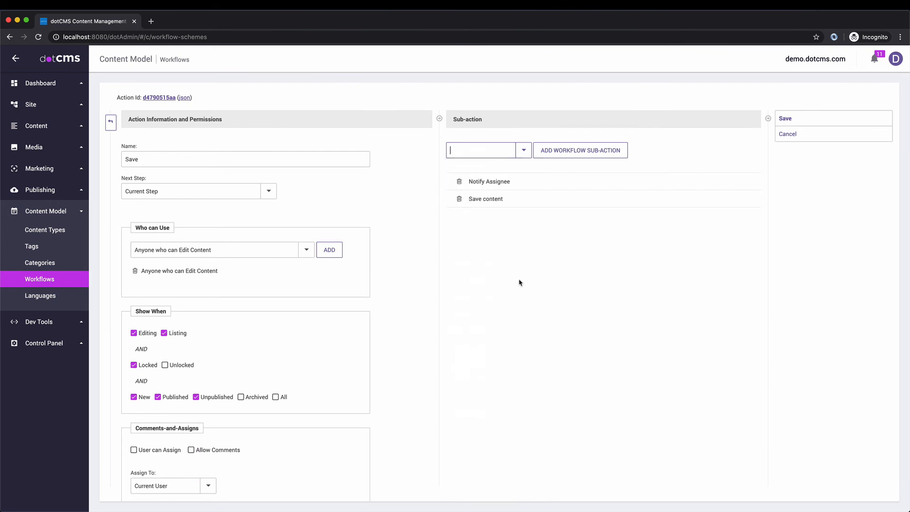
click(459, 181)
click(532, 96)
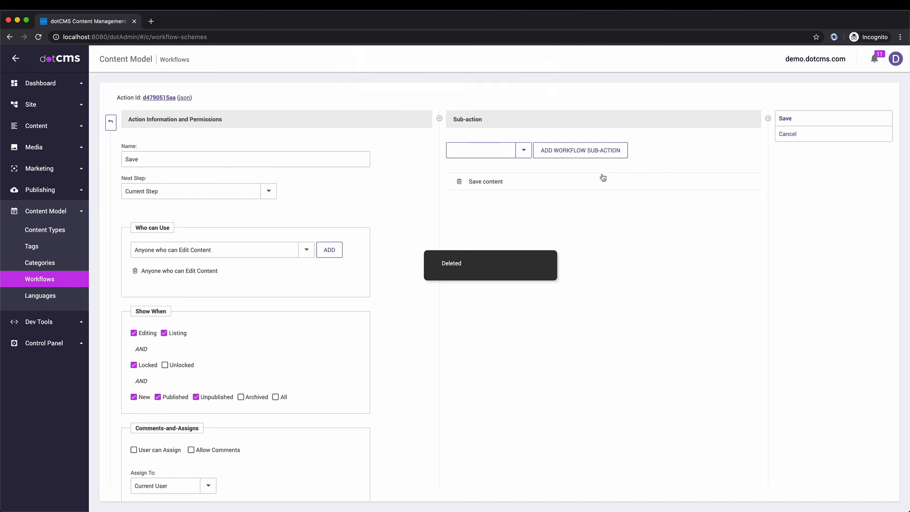
click(796, 122)
click(113, 125)
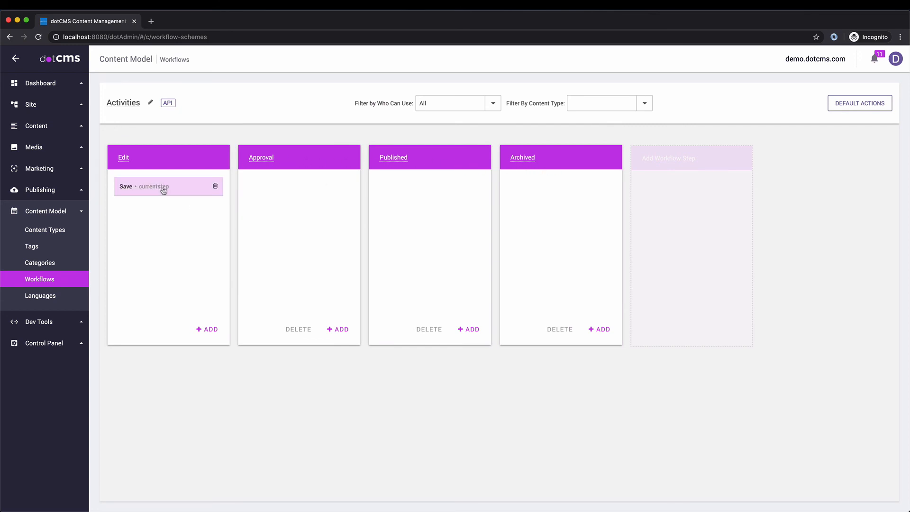
Step: Add the Save action to the Approval step and start a new Approval action
drag(162, 188, 408, 185)
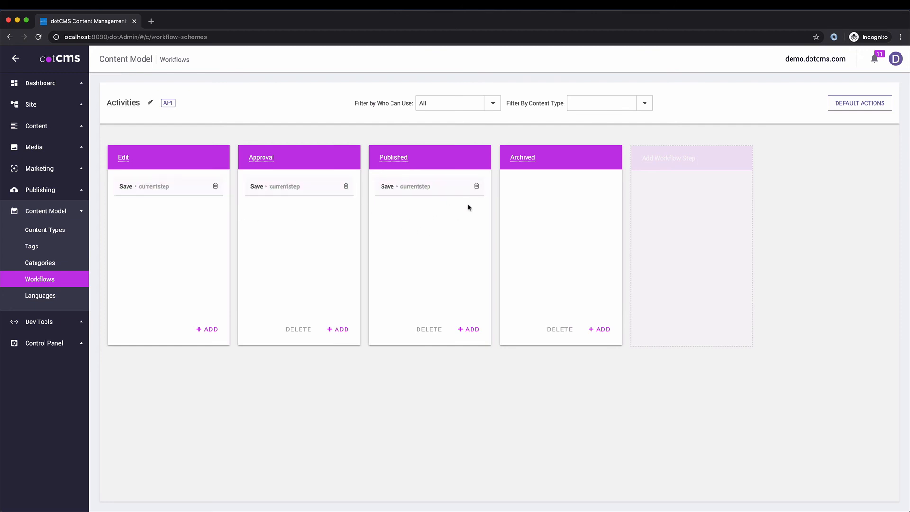
click(338, 329)
Step: Name the new action Publish with Published as its next step
click(172, 138)
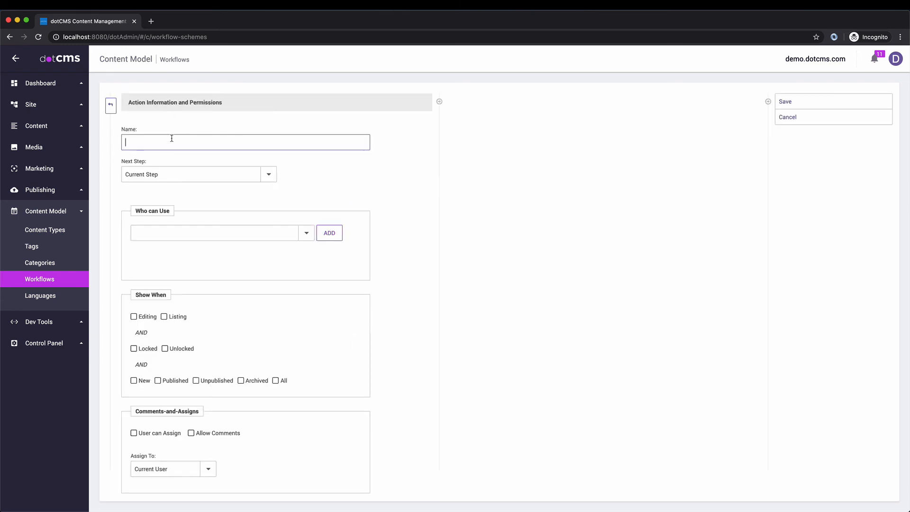
text(Publish)
key(Return)
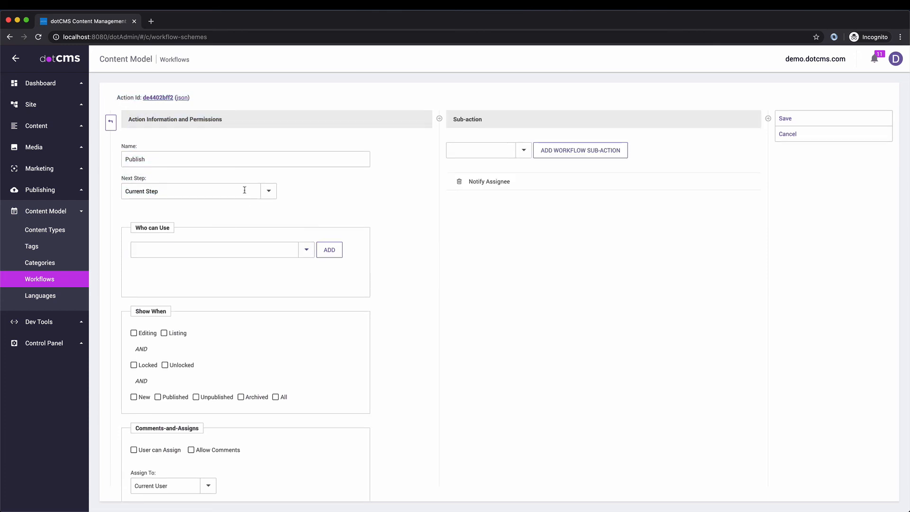
click(268, 191)
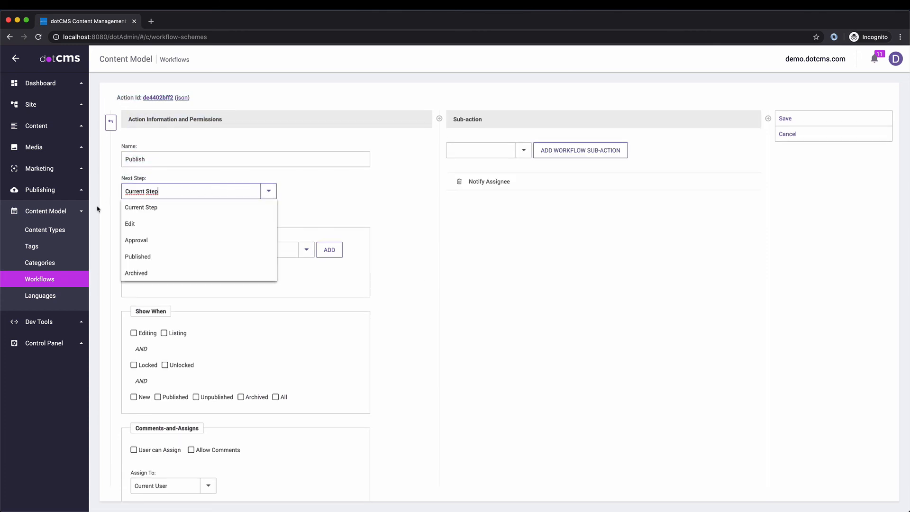
click(137, 257)
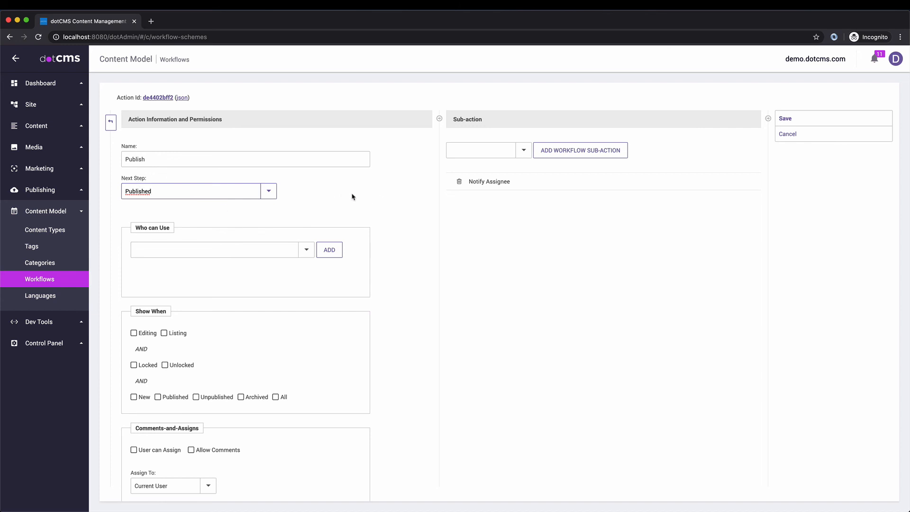
Step: Allow anyone who can publish content and the Publisher / Legal role to use Publish
scroll(373, 240, down, 2)
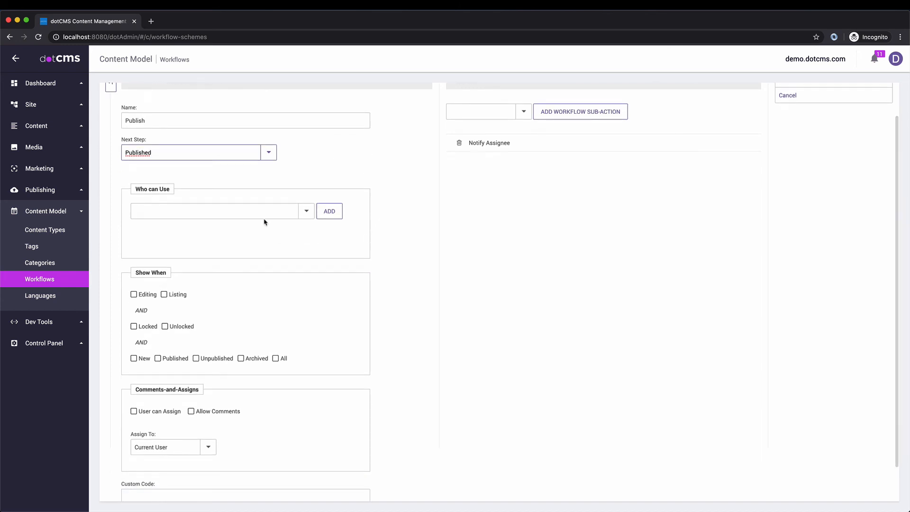
click(306, 211)
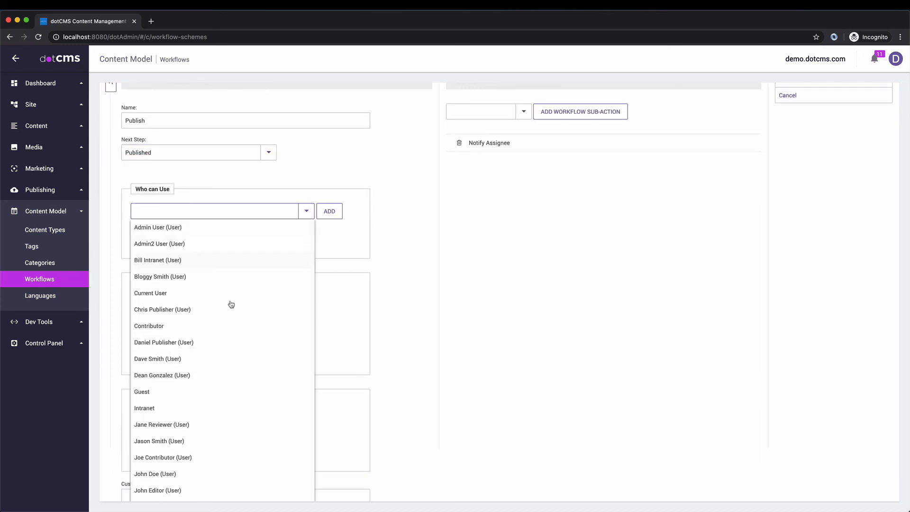
click(161, 211)
click(161, 211)
text(Anyone who can View Content)
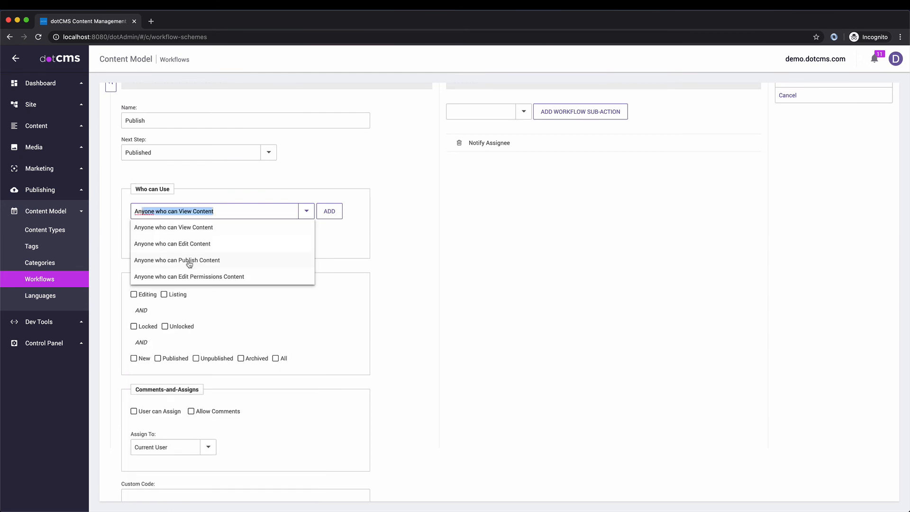
click(190, 263)
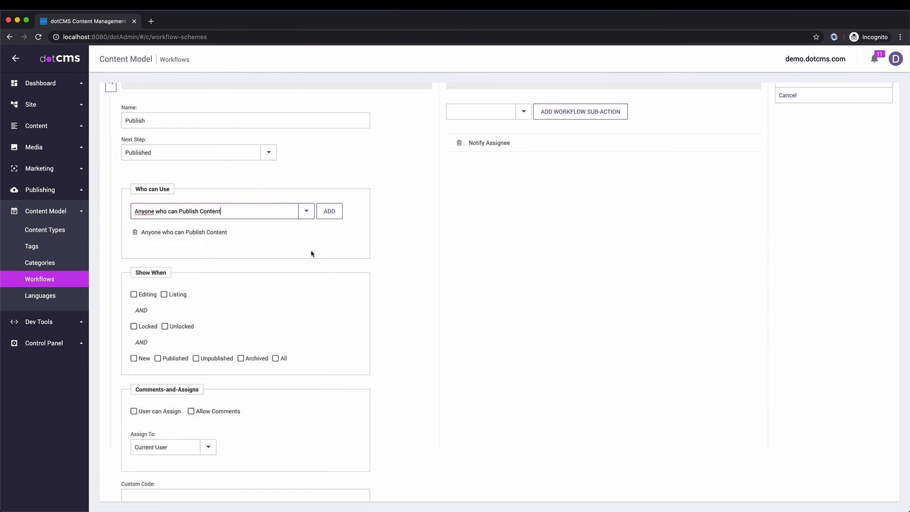
click(247, 207)
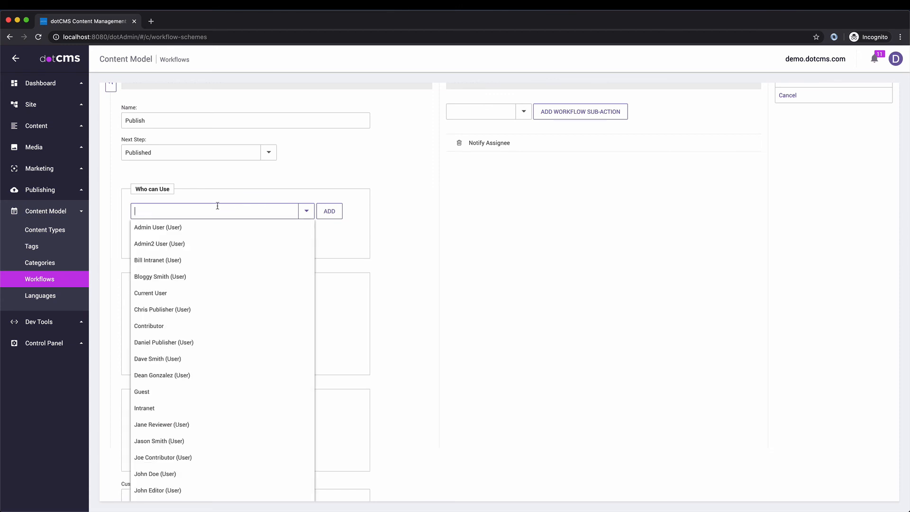
text(Publisher / Legal)
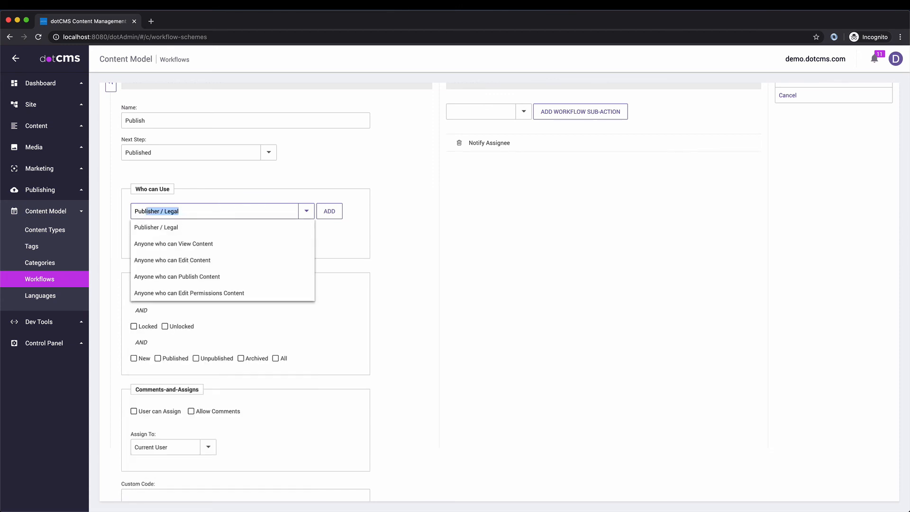
click(223, 232)
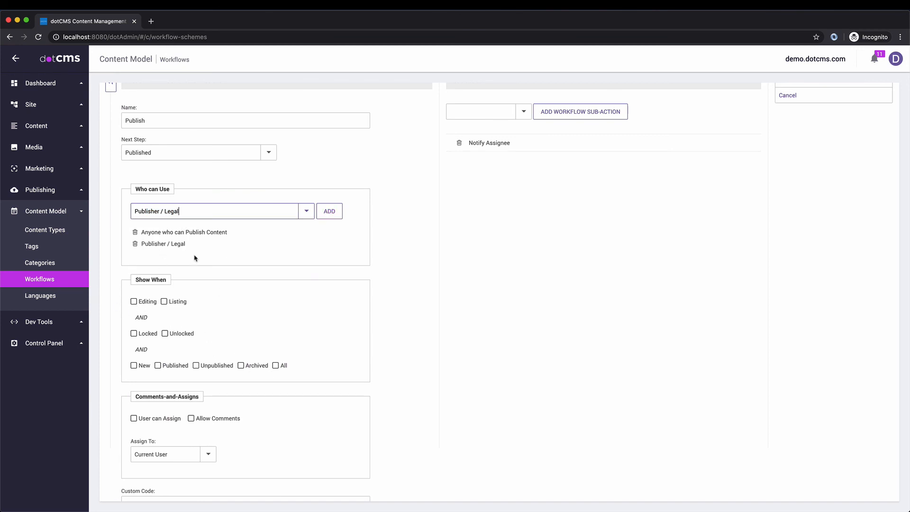
Step: Show the Publish action when editing, in listings, and in all content states
click(134, 302)
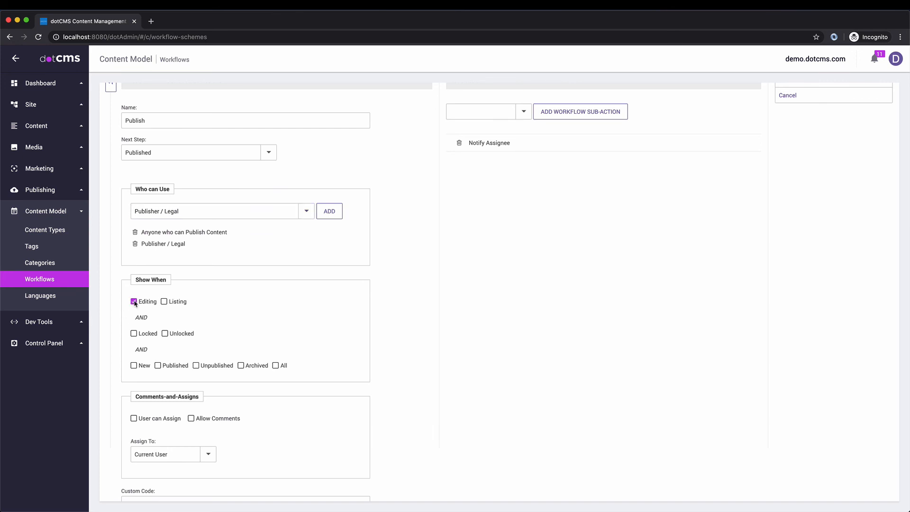
click(165, 301)
click(276, 365)
scroll(214, 440, down, 2)
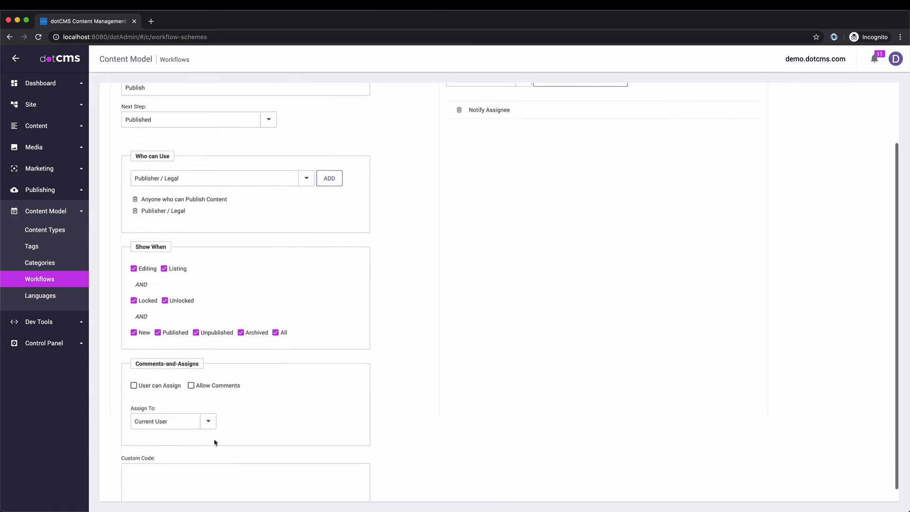
scroll(495, 345, up, 4)
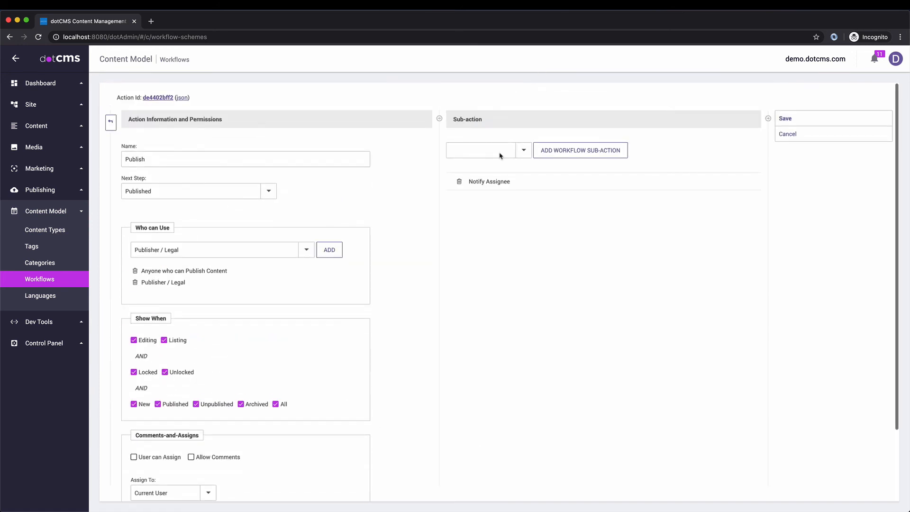
Step: Add Save content and Publish content sub-actions and remove Notify Assignee
click(523, 150)
scroll(499, 346, down, 3)
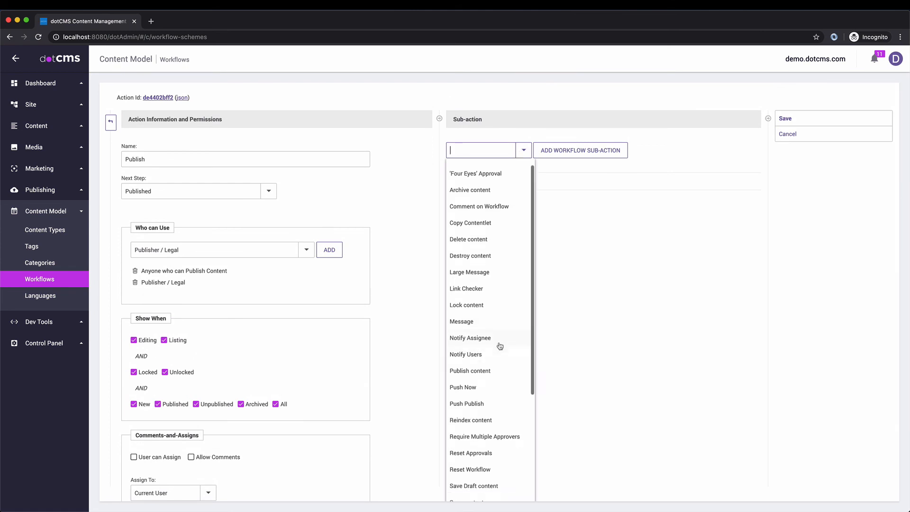
scroll(493, 351, down, 1)
click(480, 356)
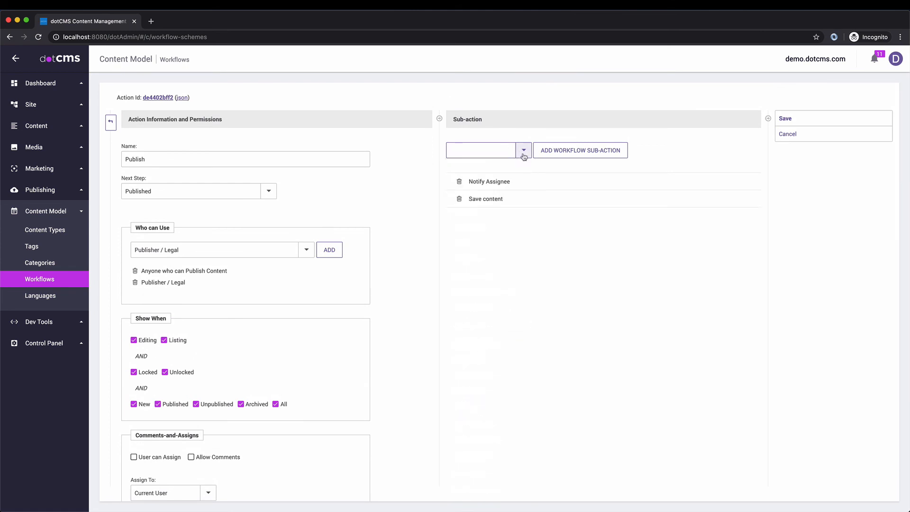
click(523, 150)
scroll(495, 308, down, 2)
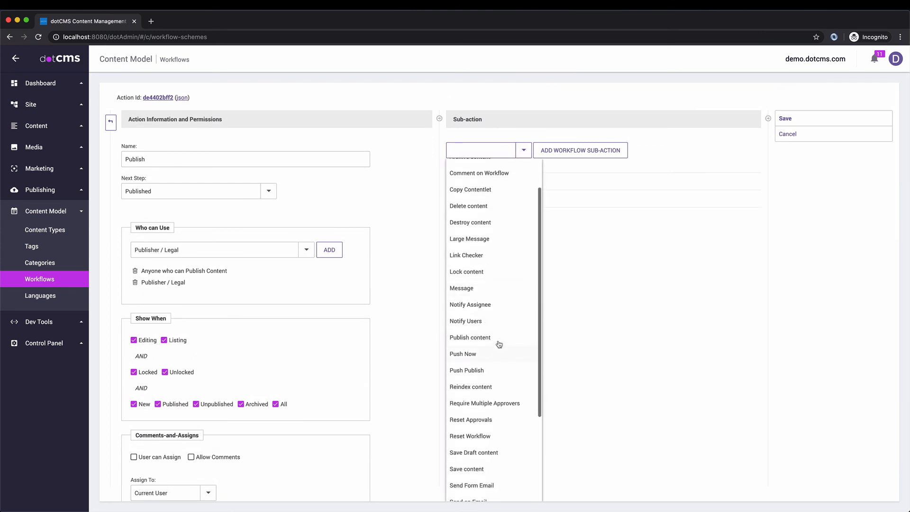
click(479, 337)
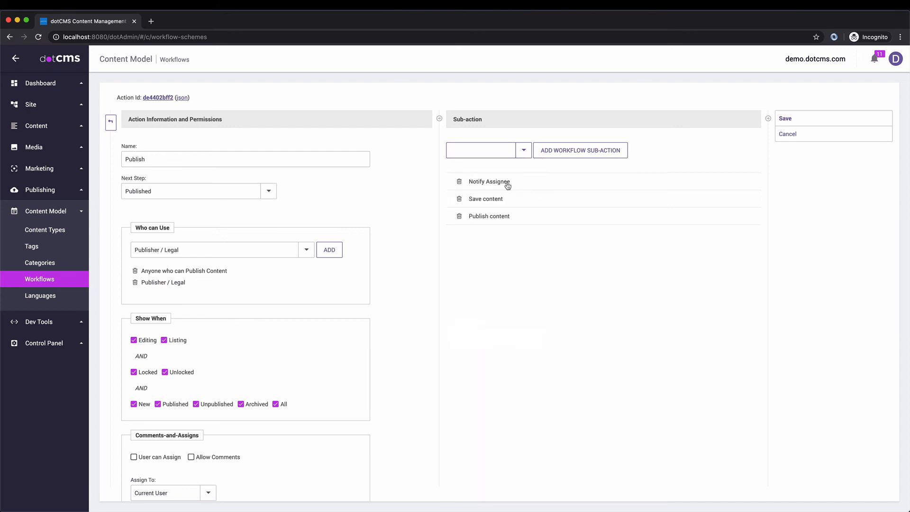
click(460, 183)
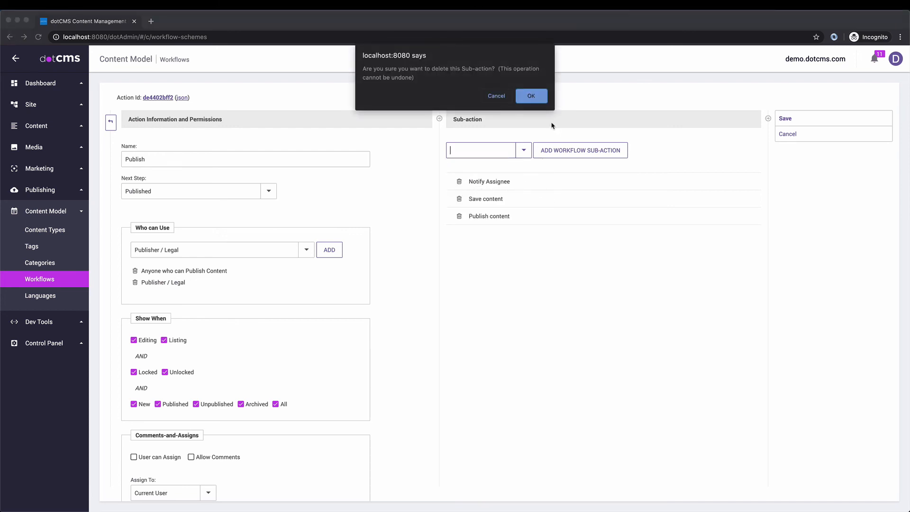
click(541, 103)
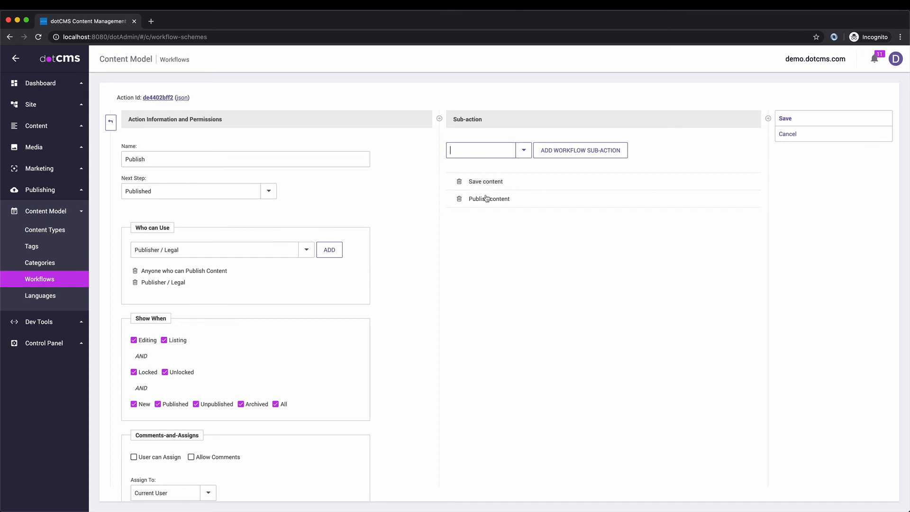
Step: Insert Link Checker between Save content and Publish content, then save the action
click(522, 151)
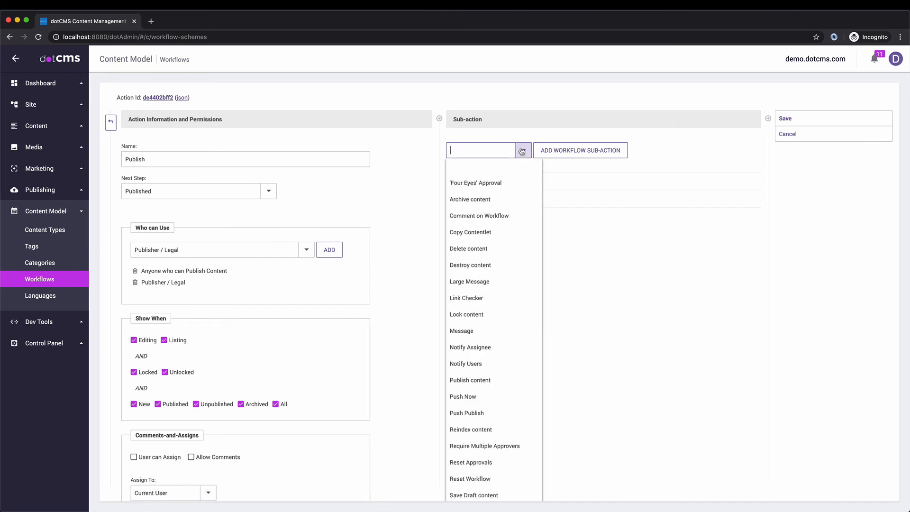
click(471, 298)
drag(479, 217, 483, 189)
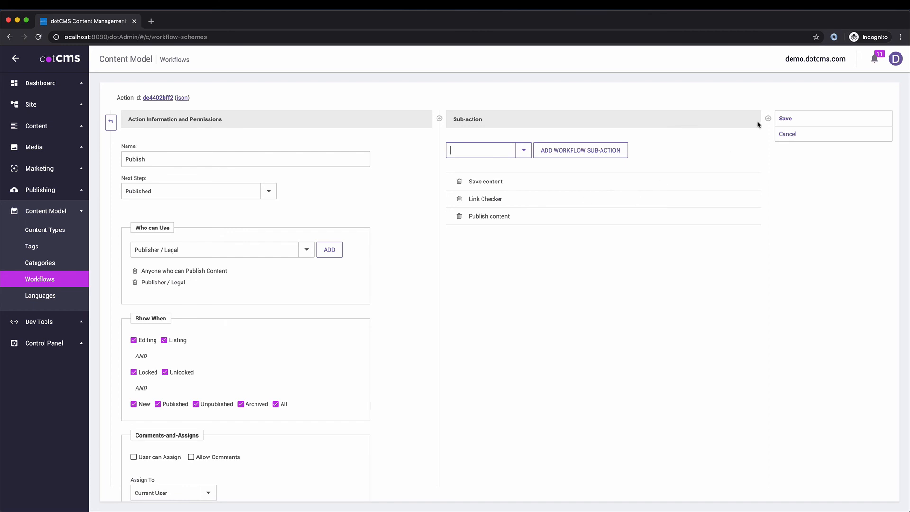
click(796, 119)
click(111, 123)
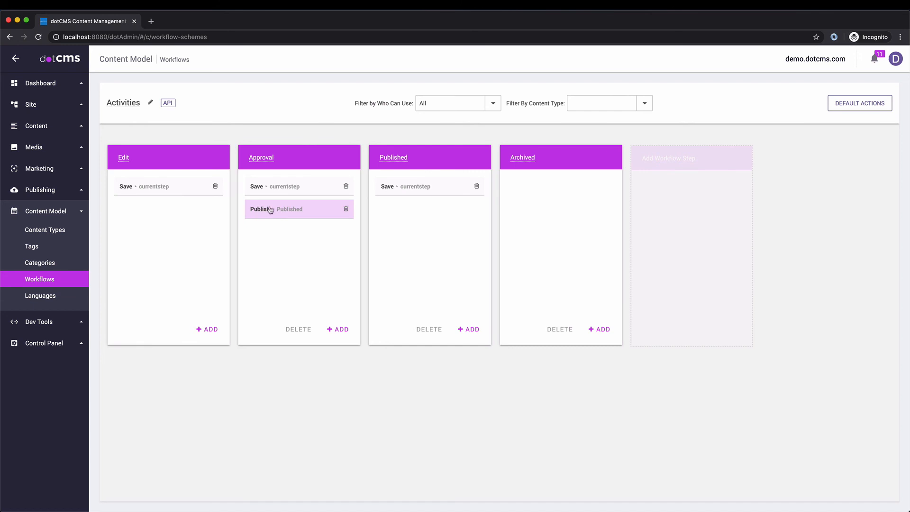
Step: Add Publish to the Published step and create an Edit-step action named Committee Approval
drag(269, 210, 402, 212)
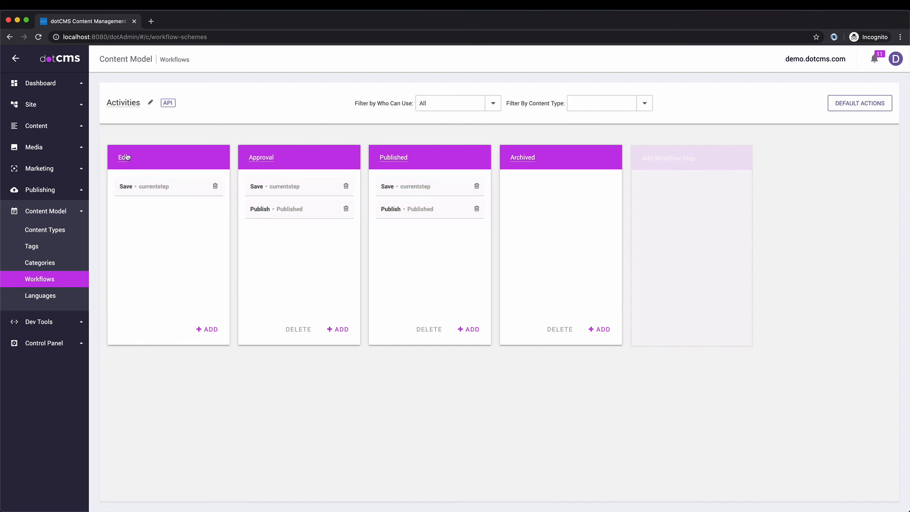
click(209, 329)
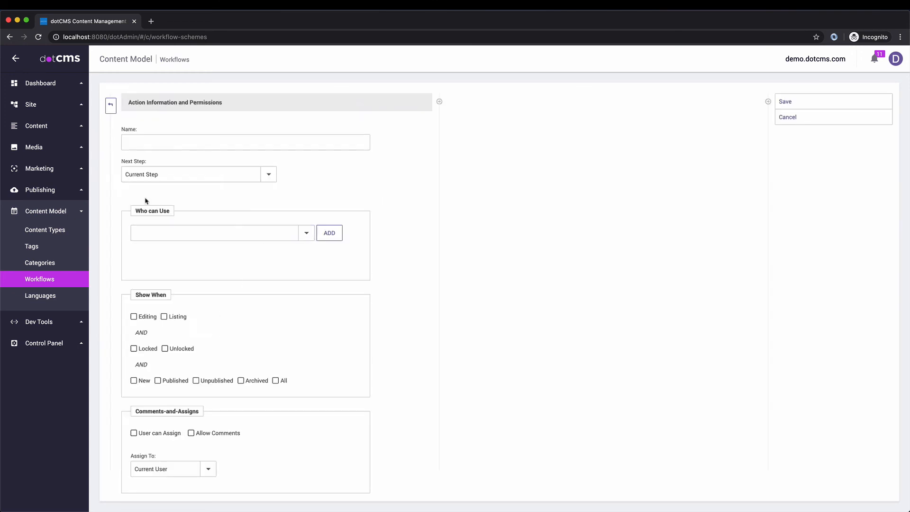
click(149, 147)
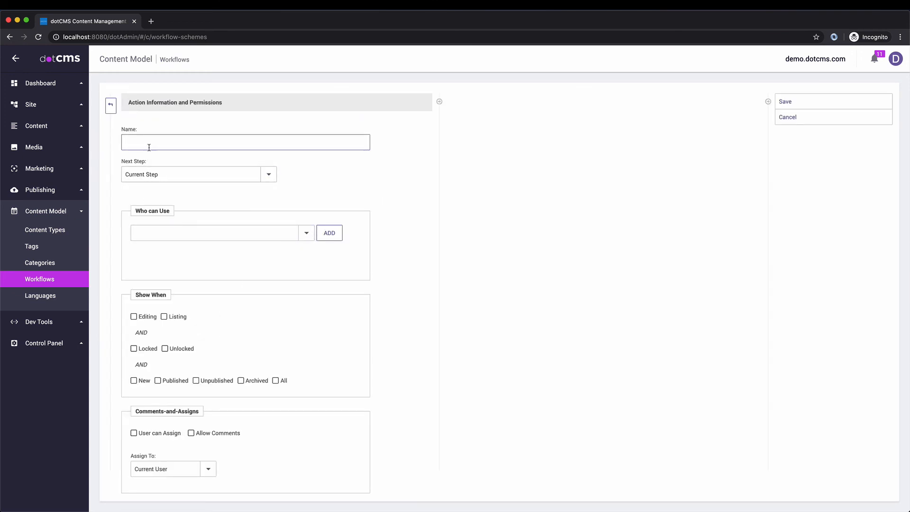
text(V)
key(BackSpace)
text(Committee Approval)
key(Return)
Step: Let the Publisher / Legal role use Committee Approval, shown in all content states
click(306, 249)
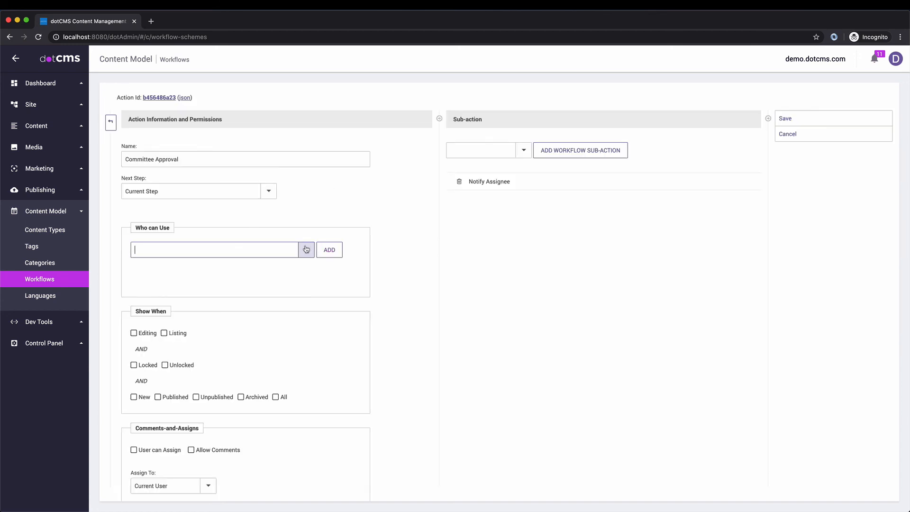
click(181, 250)
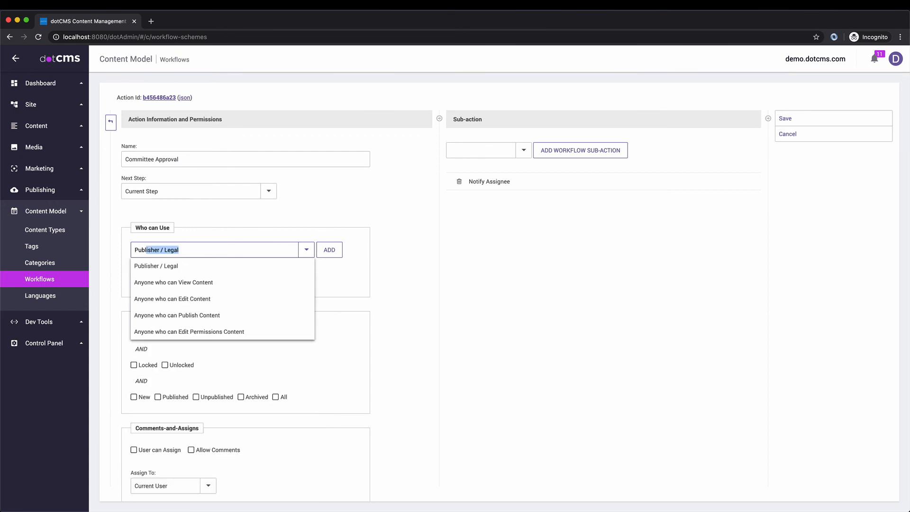
click(183, 266)
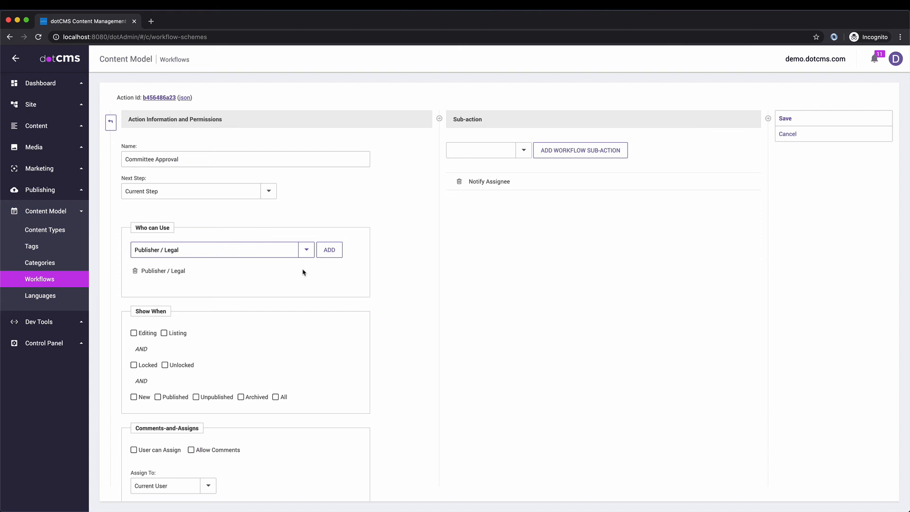
scroll(310, 284, down, 1)
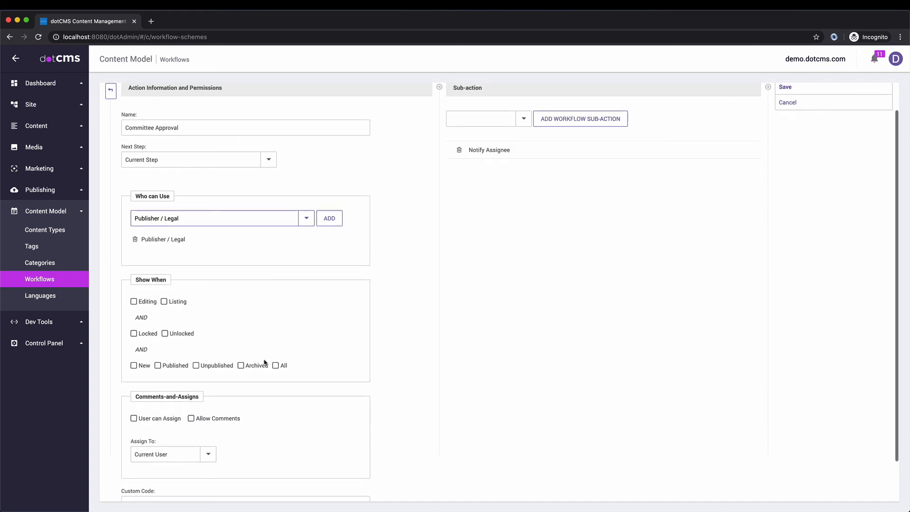
click(276, 397)
scroll(332, 349, down, 1)
scroll(360, 339, up, 3)
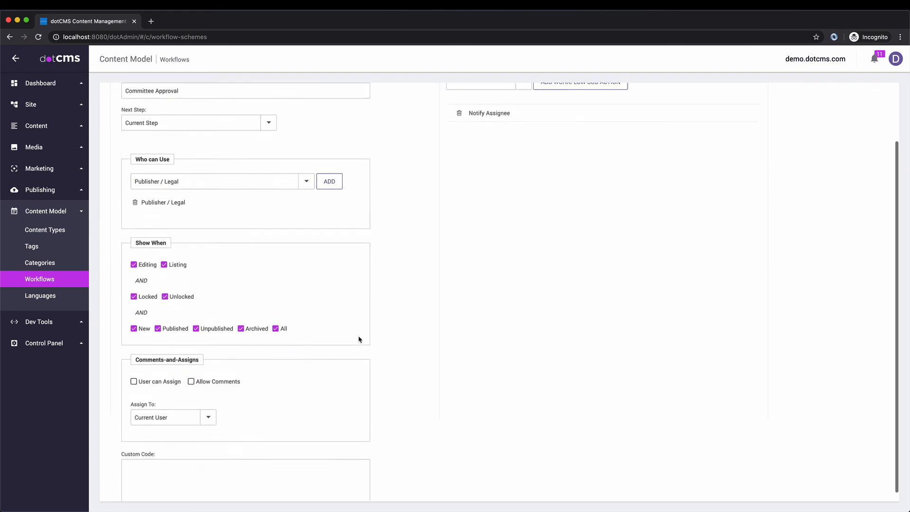
Step: Add a 'Four Eyes' Approval sub-action placed ahead of Notify Assignee
click(518, 159)
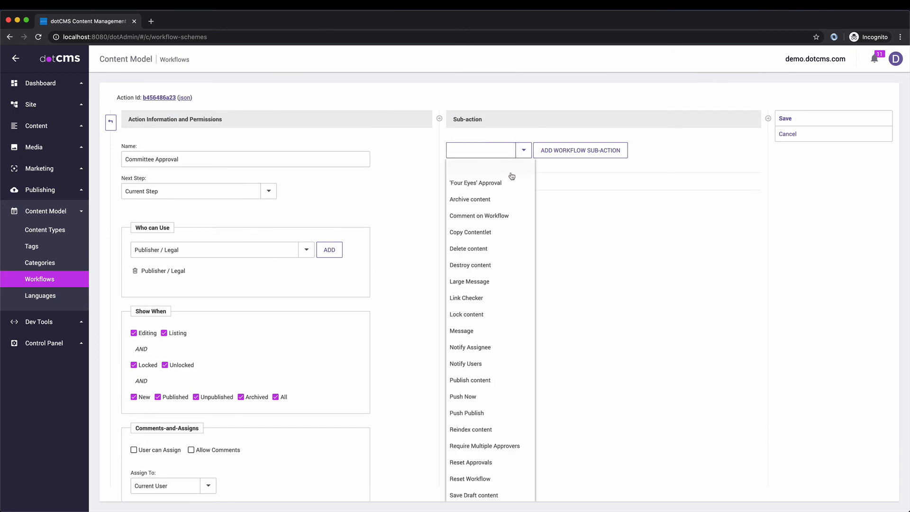
click(483, 185)
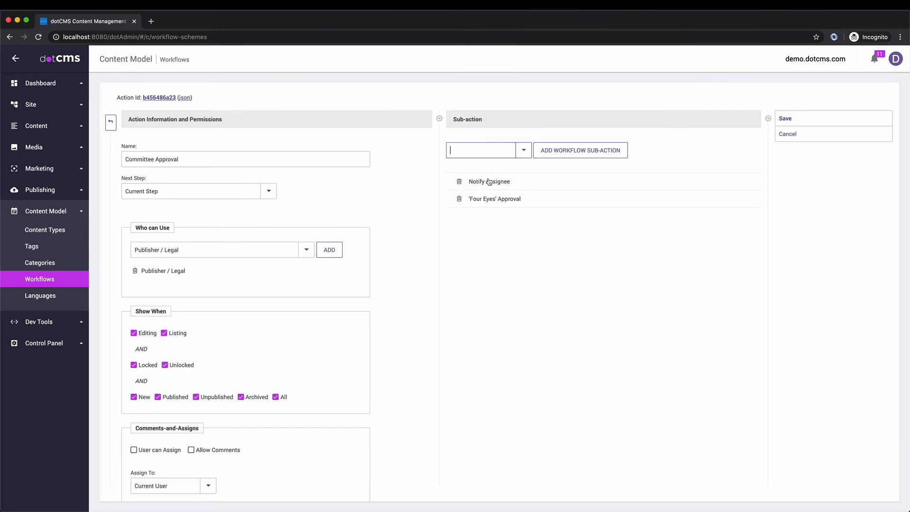
mouse_move(489, 183)
mouse_down()
mouse_move(509, 208)
mouse_move(520, 206)
mouse_move(504, 185)
mouse_up()
Step: Set 'Four Eyes' Approval approvers to publisherLegal with 2 required approvers
click(505, 184)
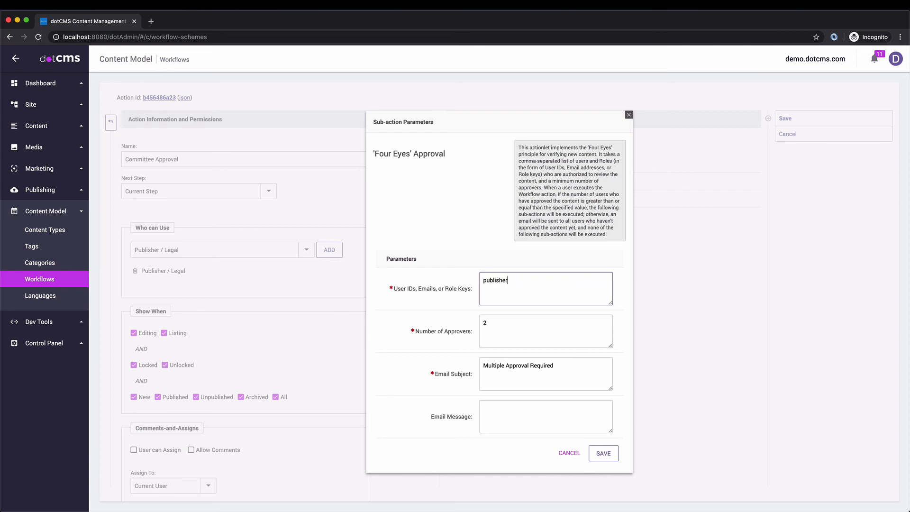
text(Legal)
click(499, 320)
drag(489, 324, 476, 322)
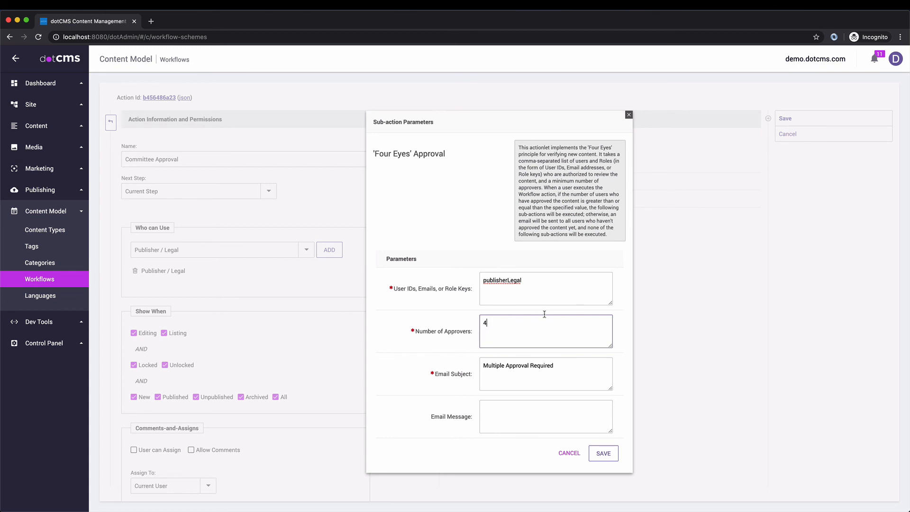
double_click(492, 323)
text(2)
Step: Set subject 'Committee Approval Required' and message 'Please approve this content for publishing', then save
double_click(495, 366)
text(Committee)
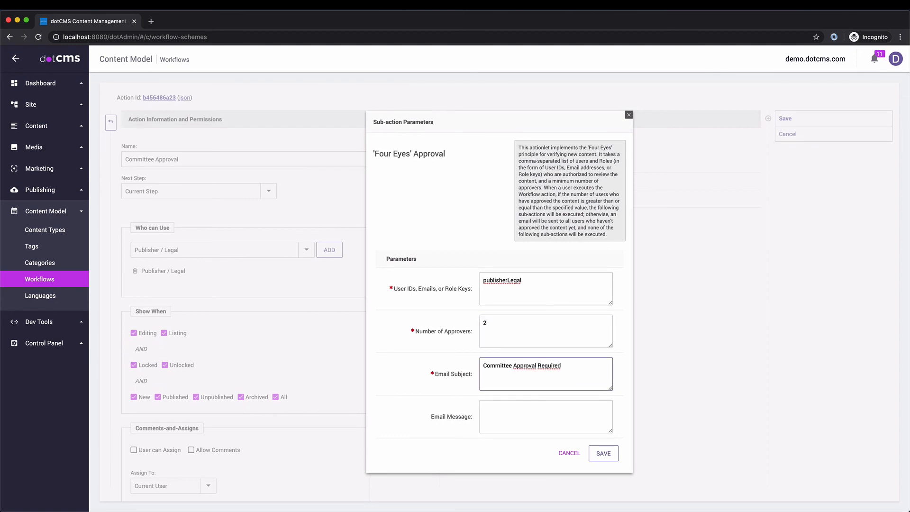
click(520, 405)
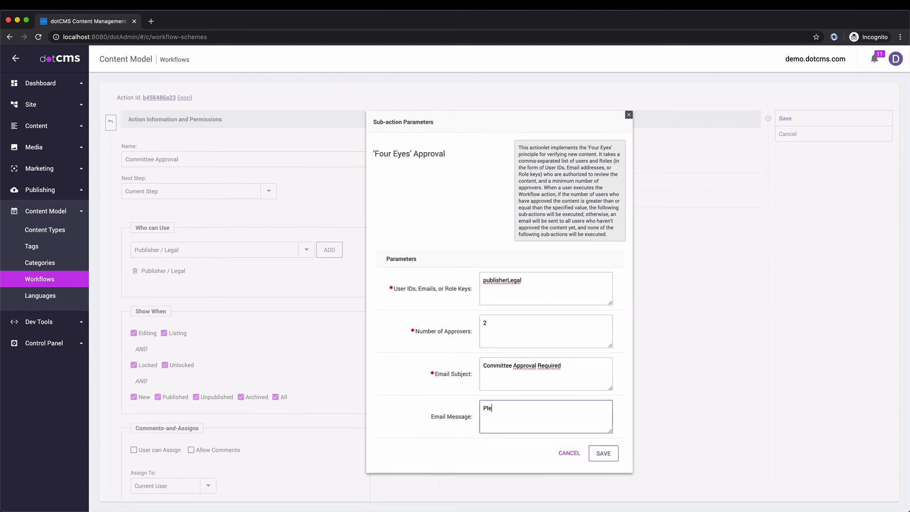
text(Please approve this content for publishing)
click(615, 453)
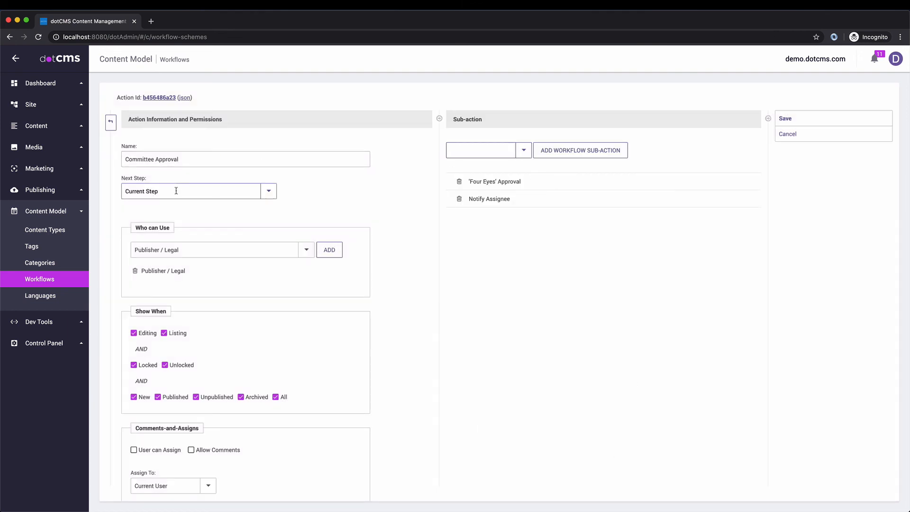
Step: Open Control Panel > Roles & Tools in a second browser tab
click(44, 345)
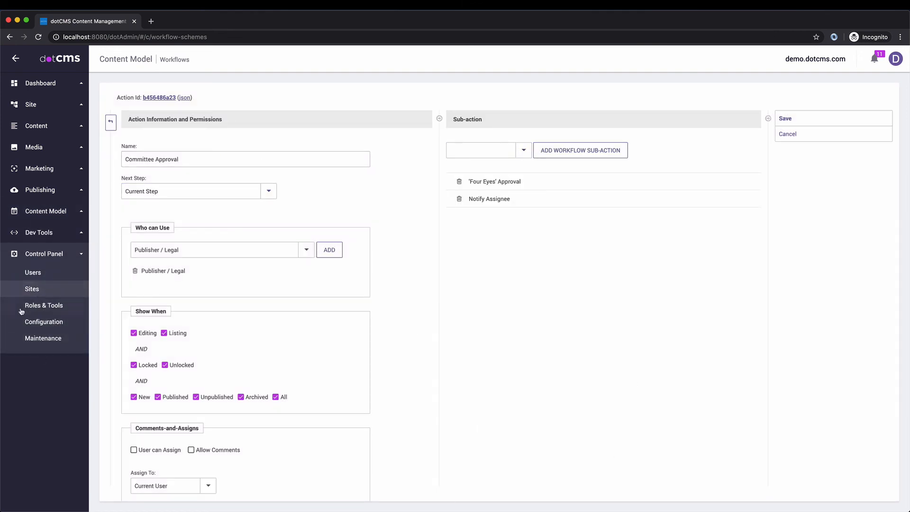
right_click(54, 307)
click(83, 311)
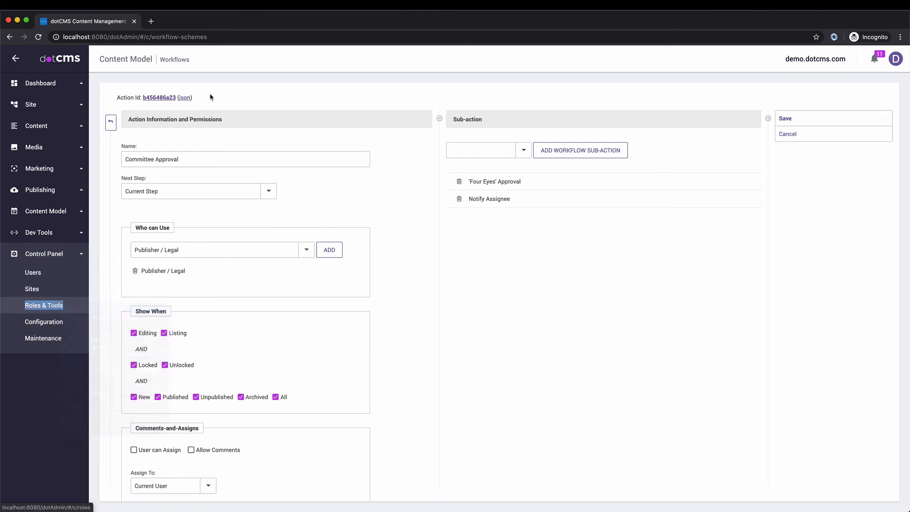
click(171, 20)
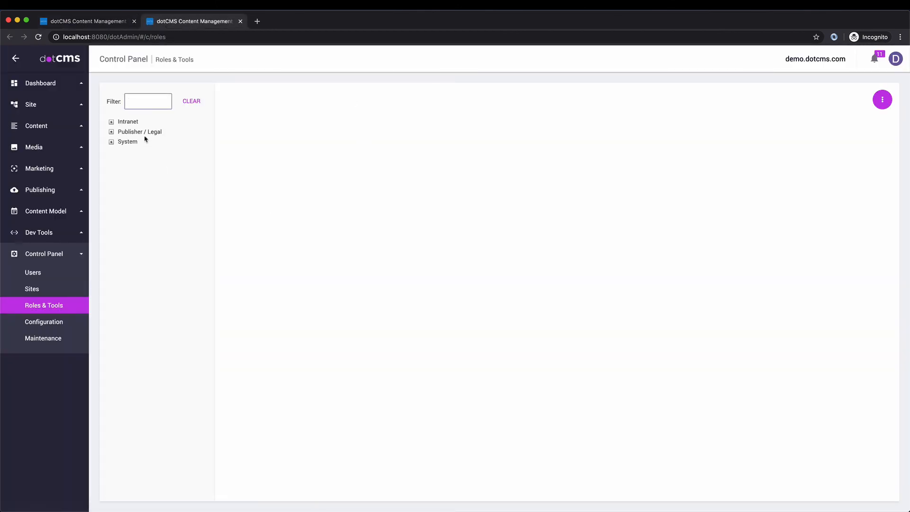
Step: Check the Publisher / Legal role's three members and its key publisherLegal, then go to content search
click(153, 133)
right_click(150, 134)
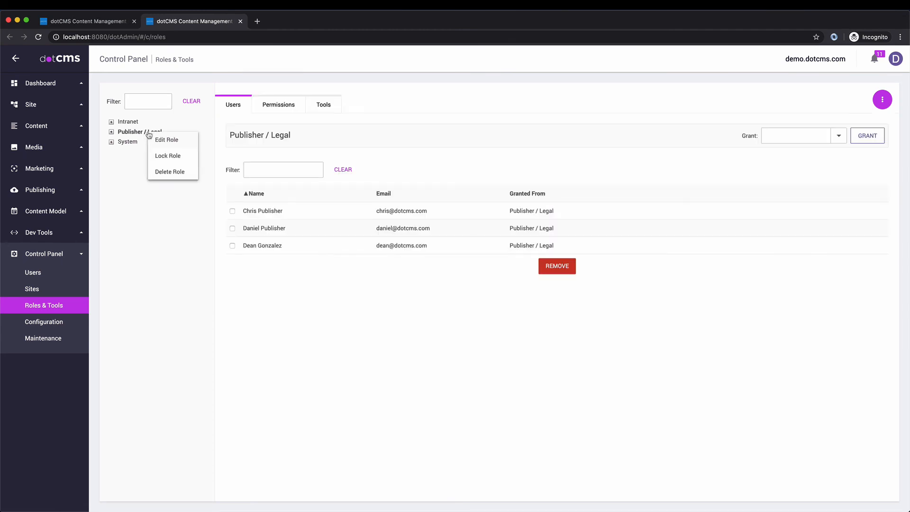
click(170, 142)
click(457, 278)
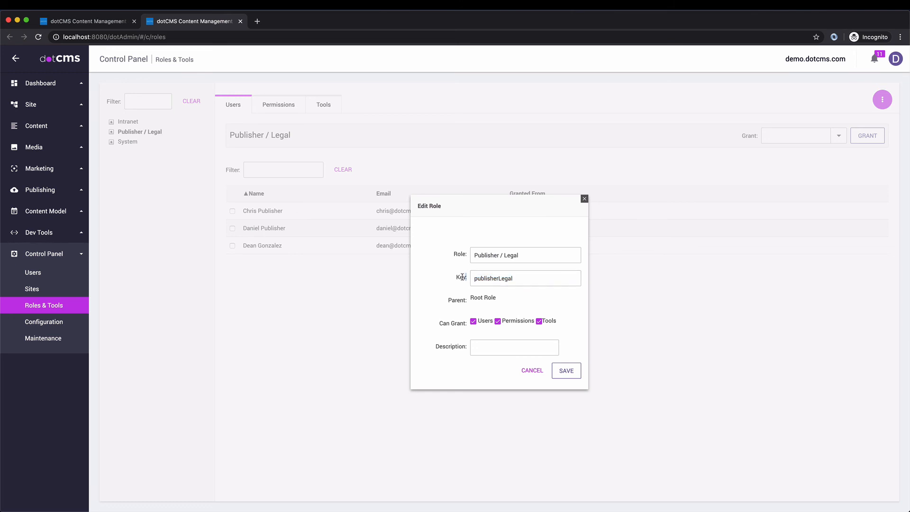
double_click(461, 278)
click(584, 199)
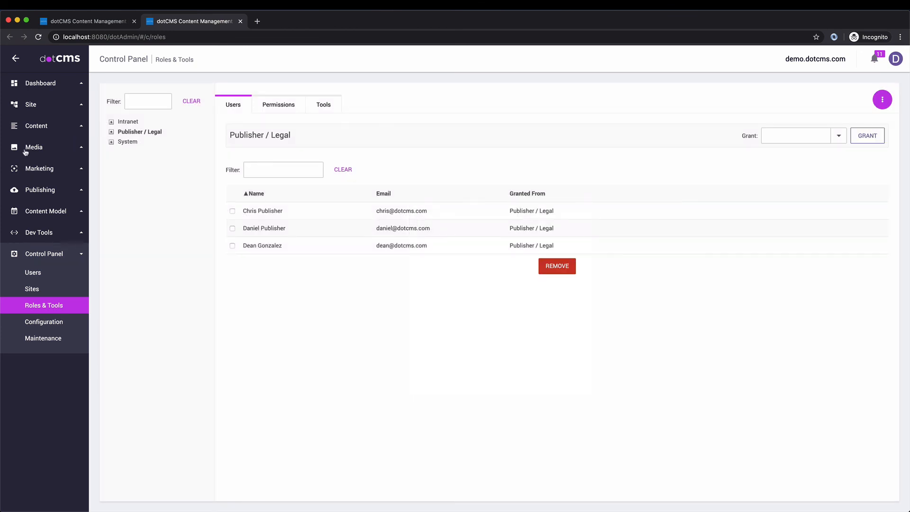
click(33, 125)
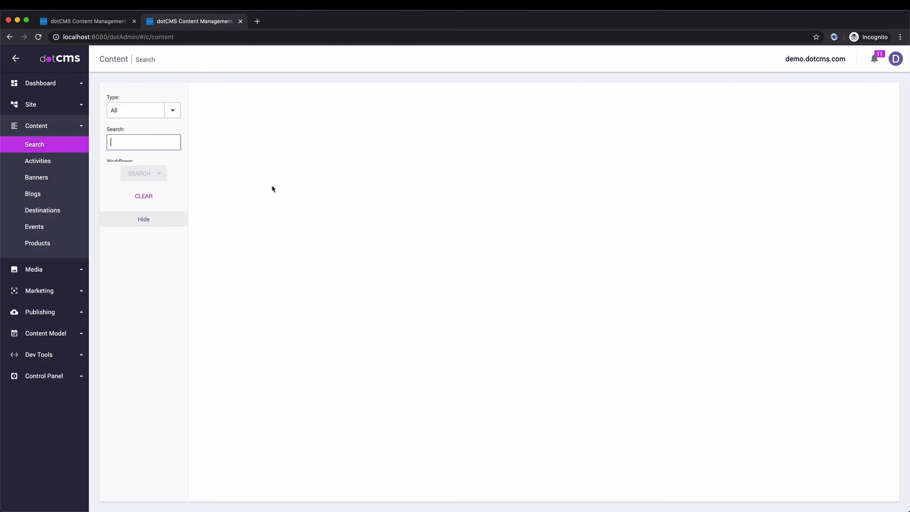
Step: Open the Activities workflow under Content Model and add a new action to its Approval step
click(57, 334)
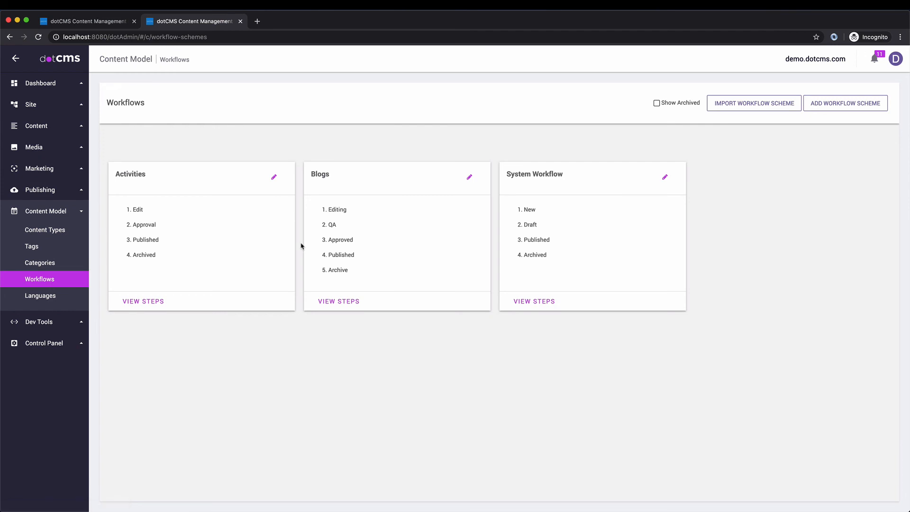
click(185, 223)
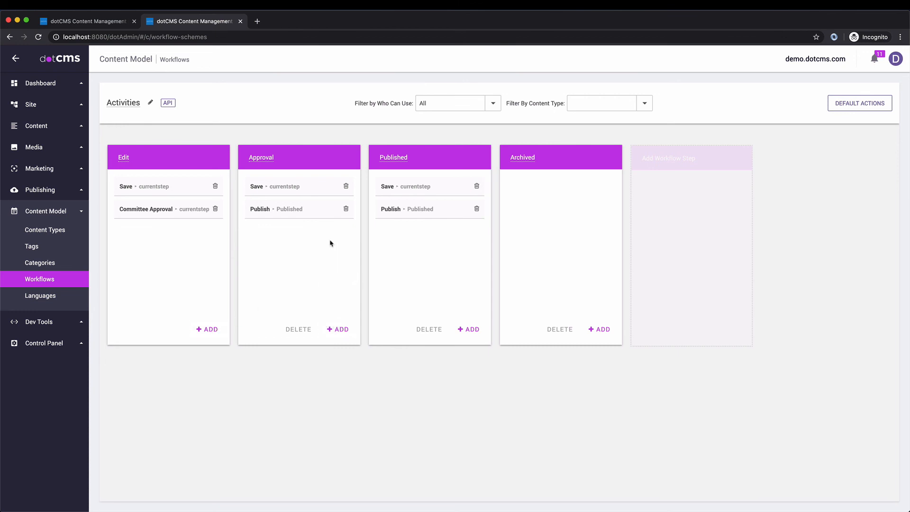
click(338, 328)
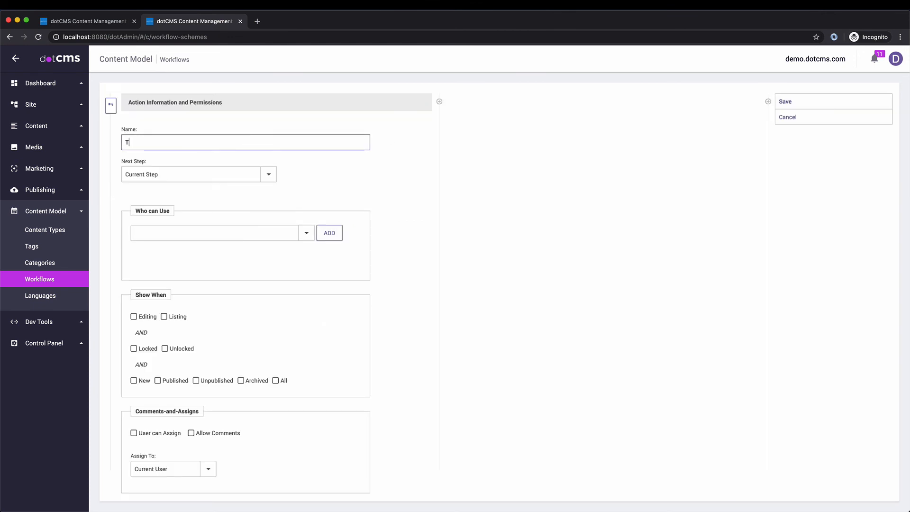
Step: Name the new action Translate, keeping Current Step as its next step
text(Translate)
drag(369, 188, 304, 202)
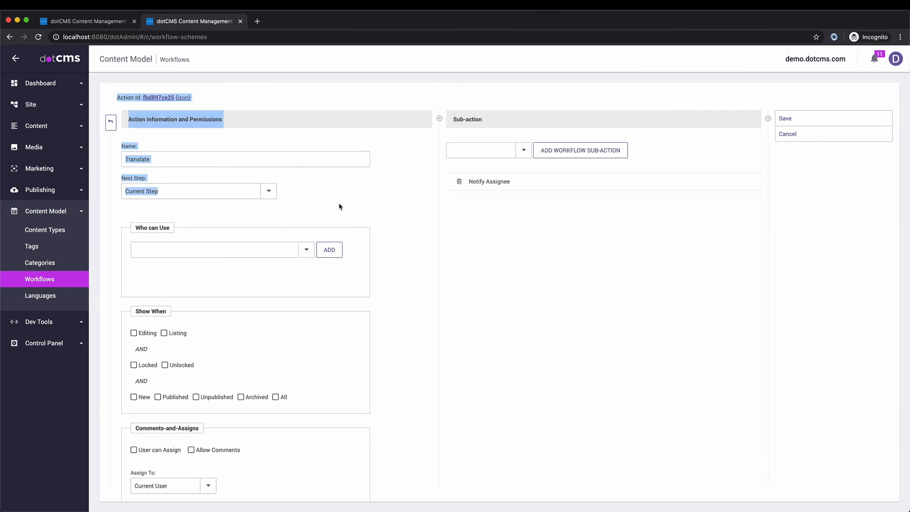
click(304, 203)
click(268, 191)
click(140, 201)
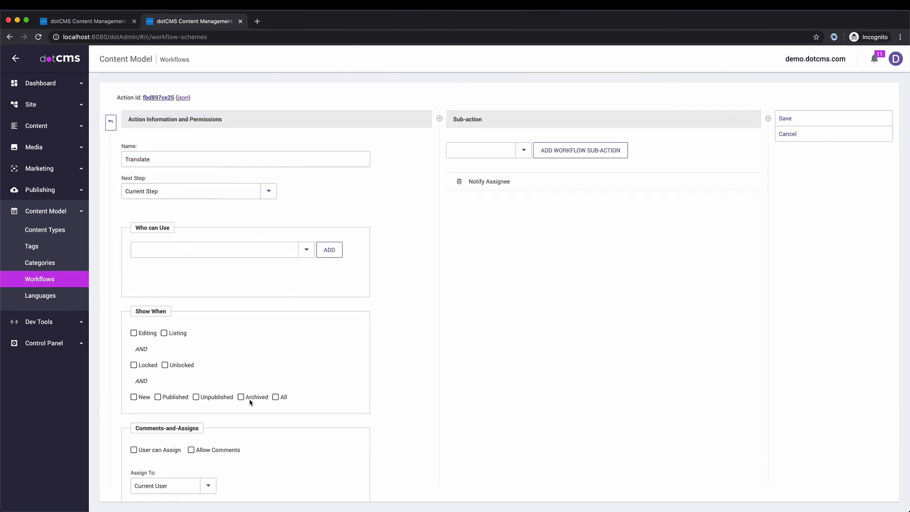
Step: Show the action in every content state and let anyone who can publish content use it
click(276, 397)
click(305, 250)
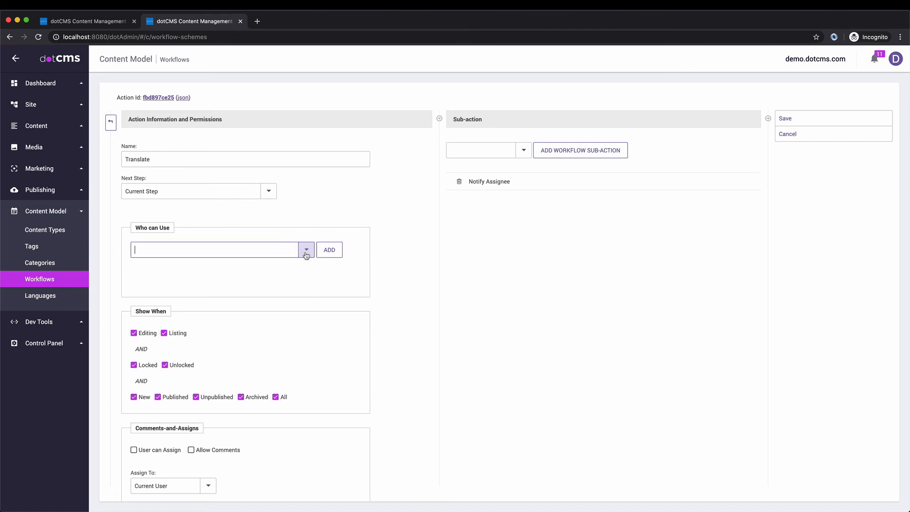
click(173, 252)
click(173, 253)
text(Publisher / Legal)
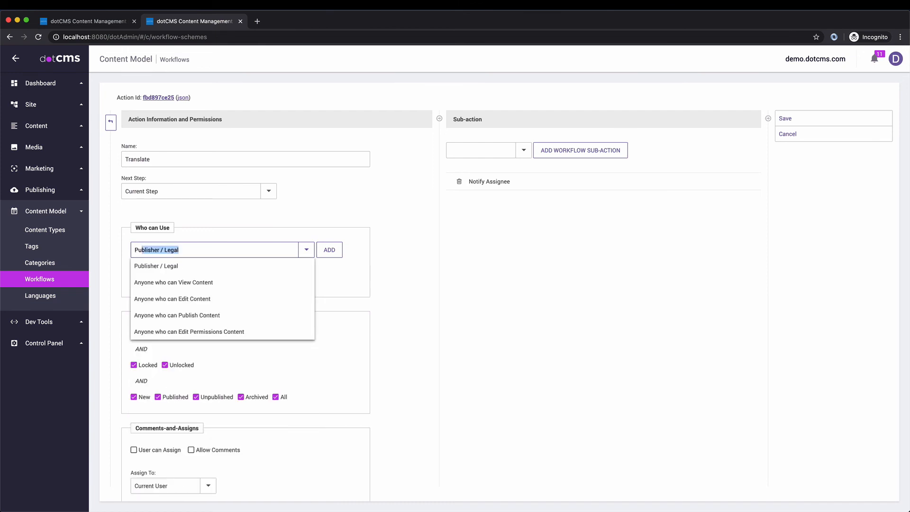
click(183, 316)
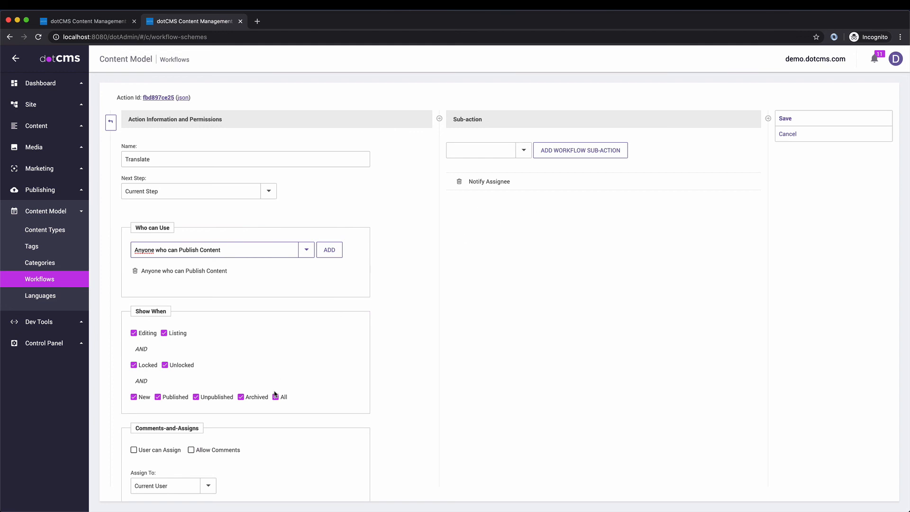
Step: Add a Save content sub-action below Notify Assignee
scroll(241, 400, down, 2)
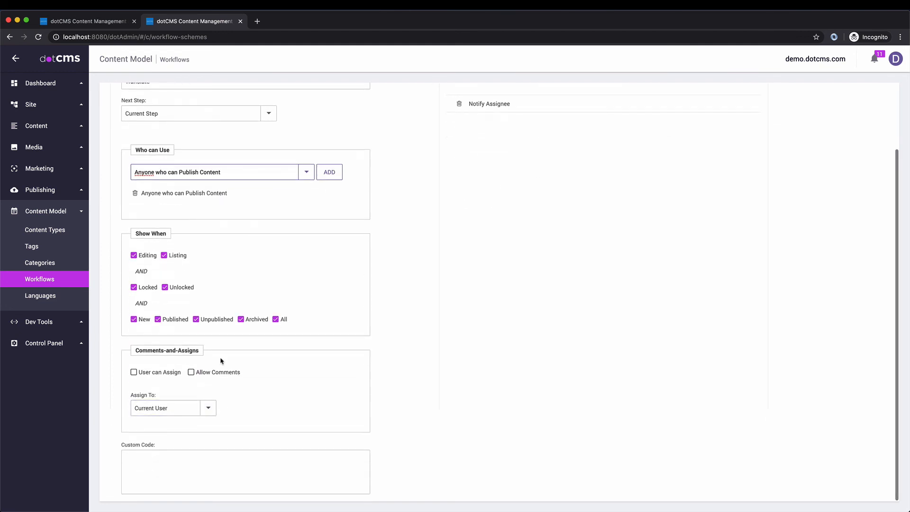
scroll(562, 313, up, 2)
click(477, 150)
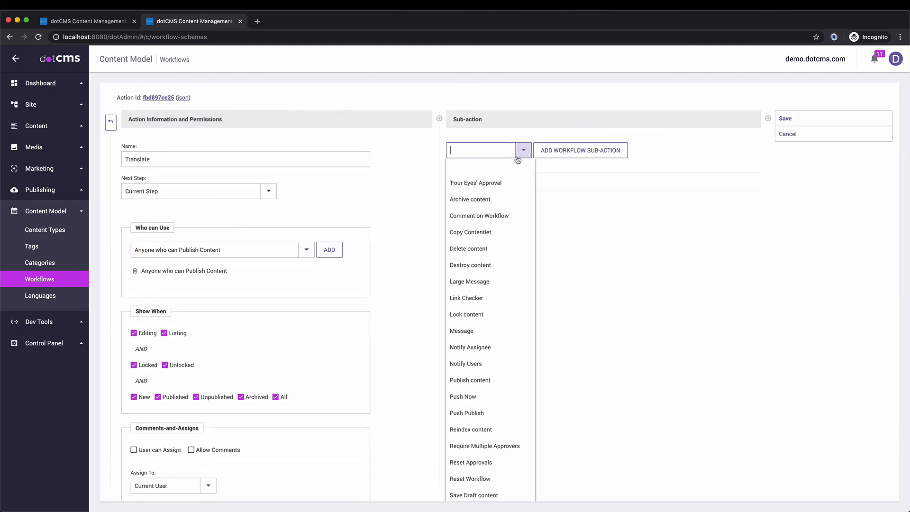
scroll(502, 260, down, 1)
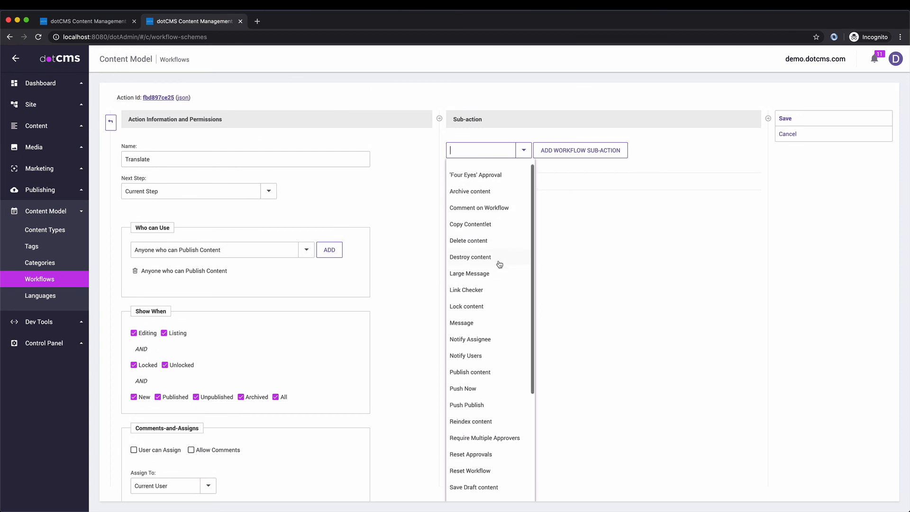
scroll(470, 363, down, 3)
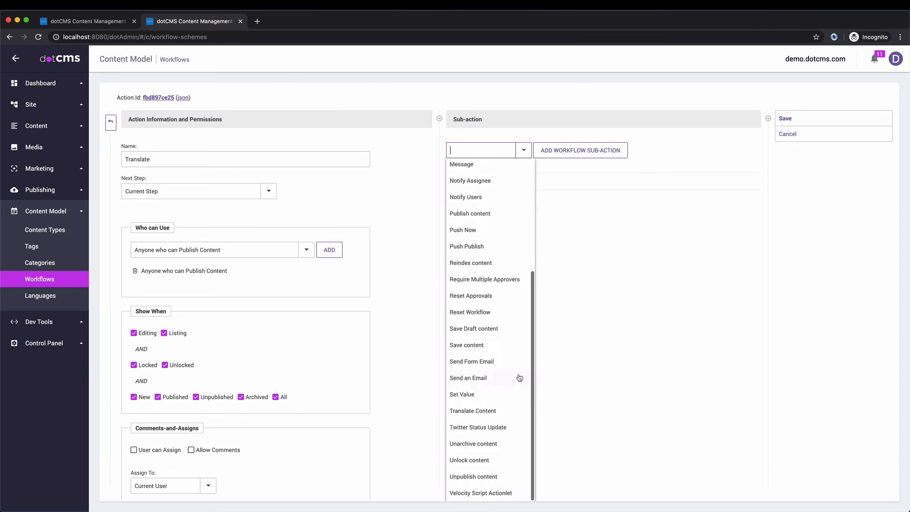
scroll(509, 356, up, 2)
click(481, 449)
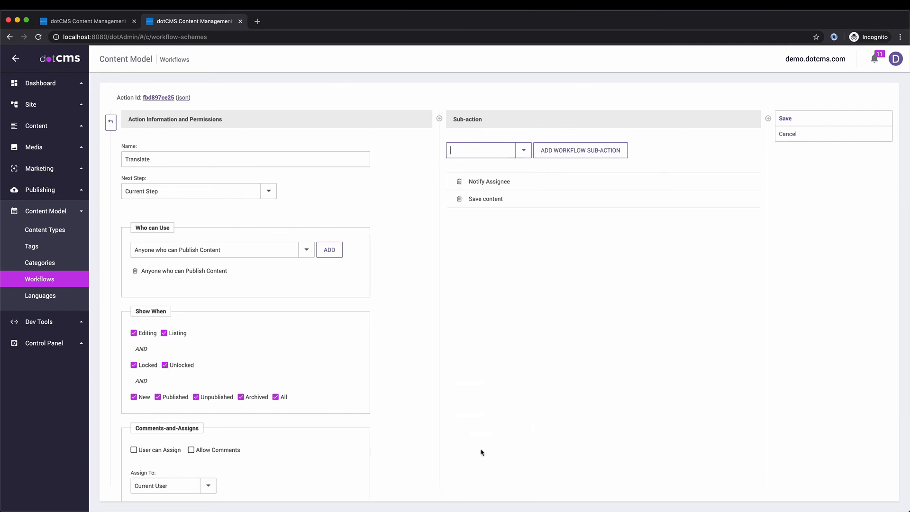
Step: Rename the action to 'Publish & Translate' and add a Publish content sub-action
click(125, 160)
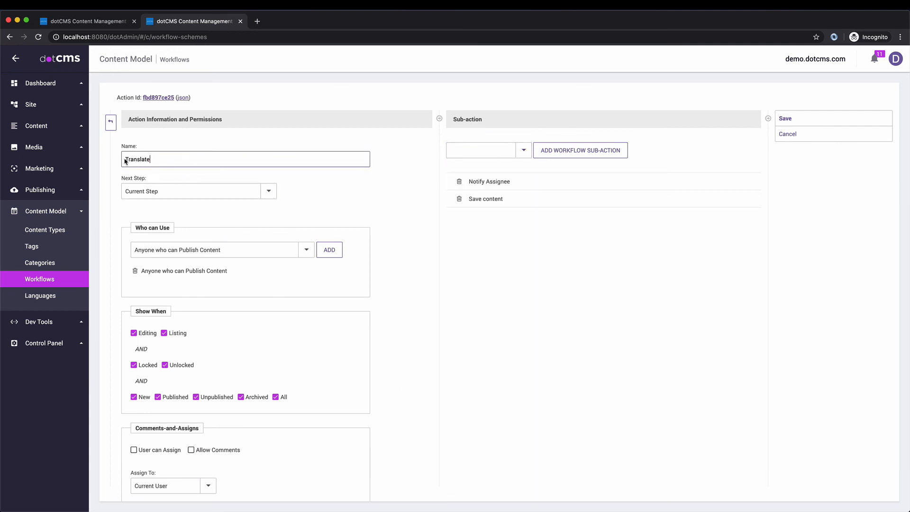
text(Publish &)
click(523, 151)
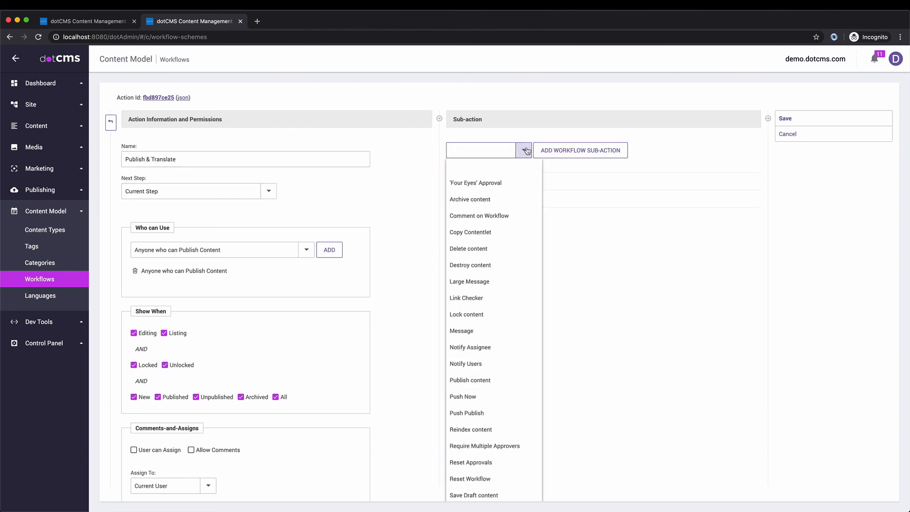
scroll(473, 360, down, 3)
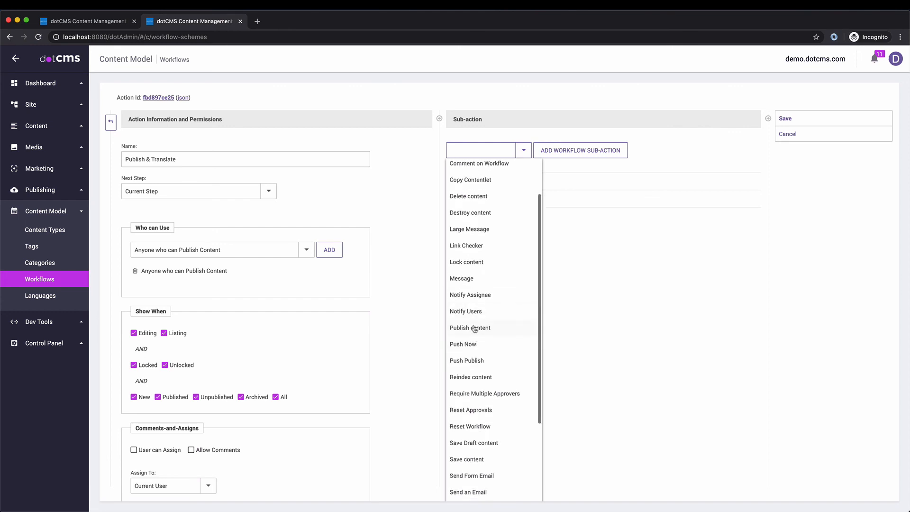
click(474, 328)
Step: Add a Translate Content sub-action and delete the Notify Assignee sub-action
click(523, 151)
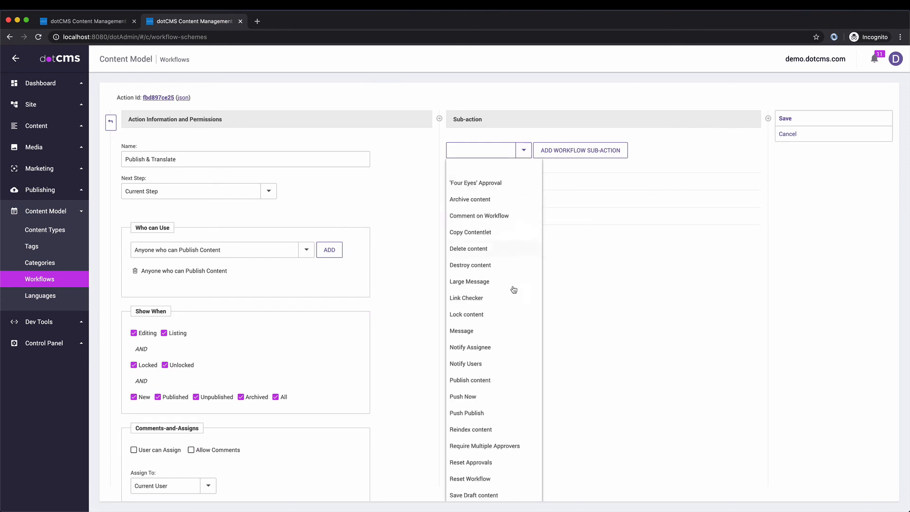
scroll(515, 366, down, 8)
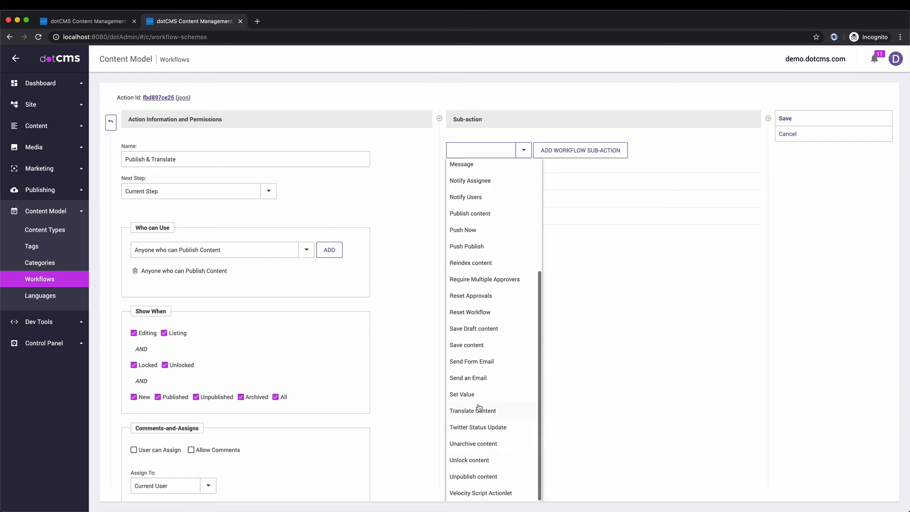
click(478, 410)
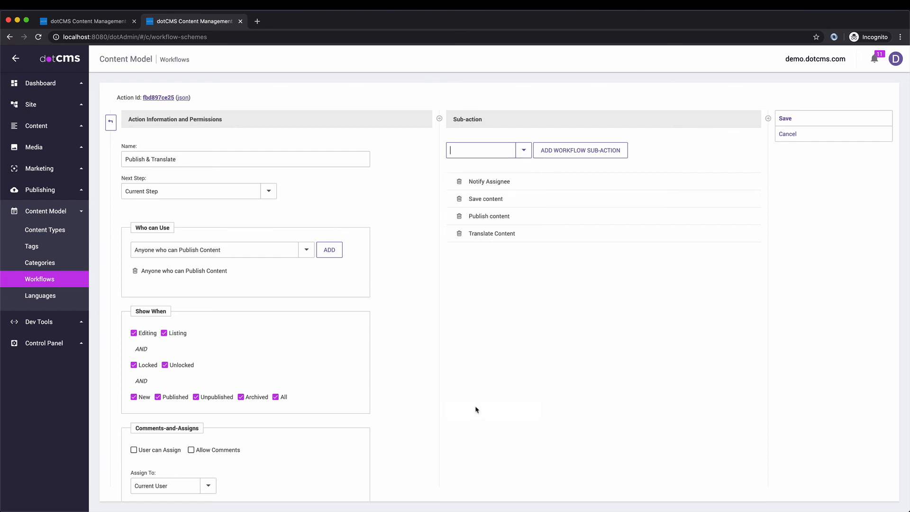
click(459, 182)
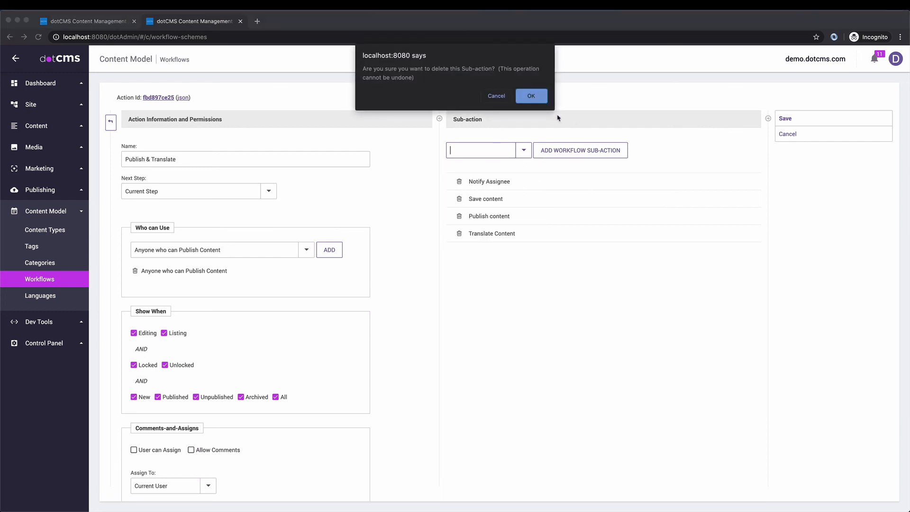
click(543, 99)
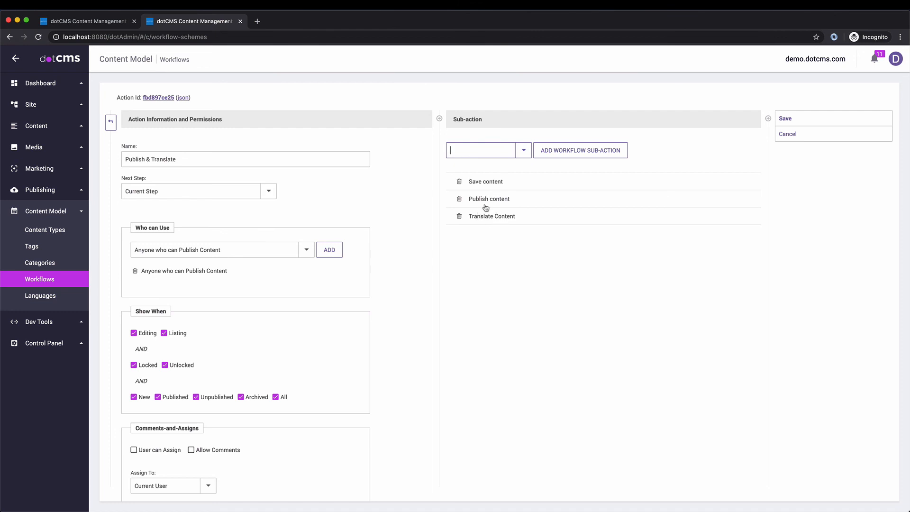
Step: Save Translate Content parameters: translate to all, for text, wysiwyg and textarea fields
click(504, 217)
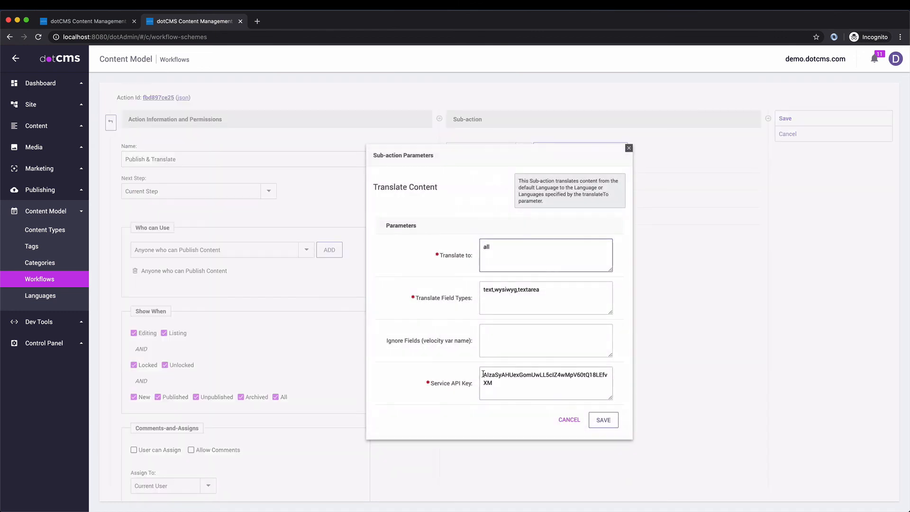
double_click(502, 384)
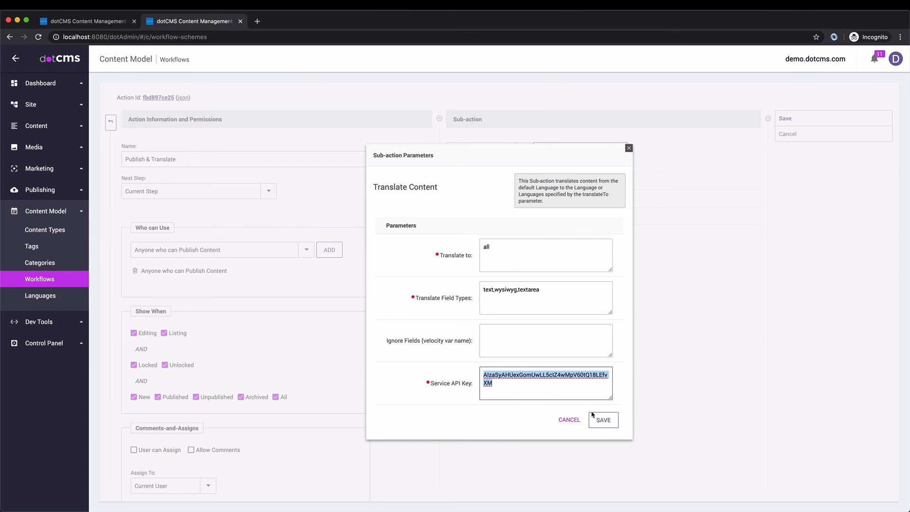
click(598, 421)
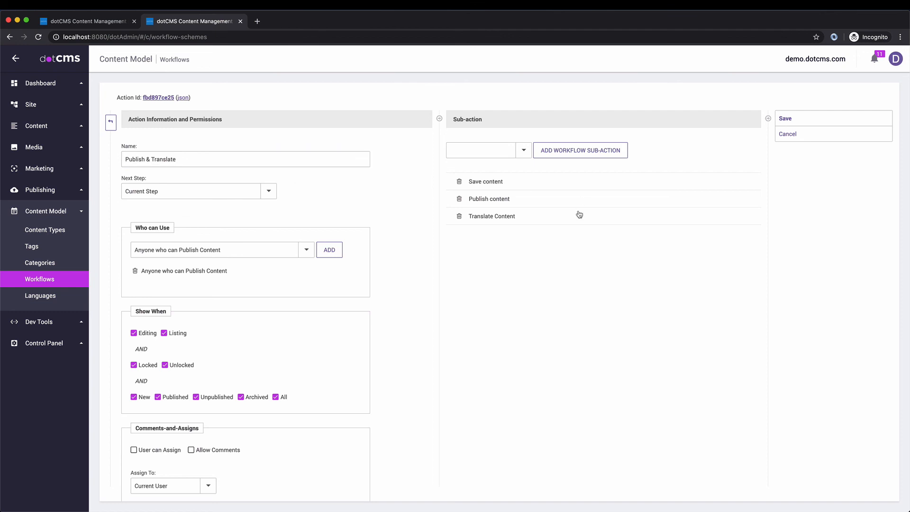
Step: Save Publish & Translate, then drag it from Approval into the Activities workflow's Published step
click(792, 122)
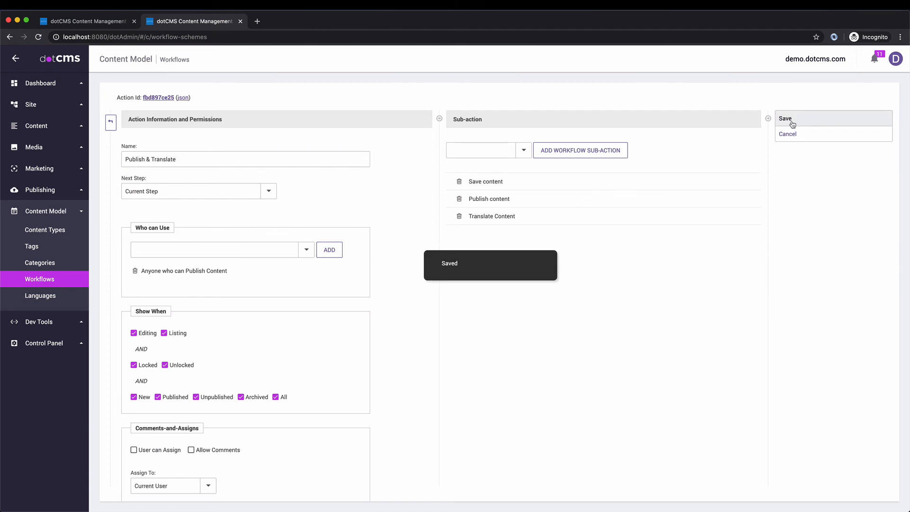
click(48, 343)
click(40, 232)
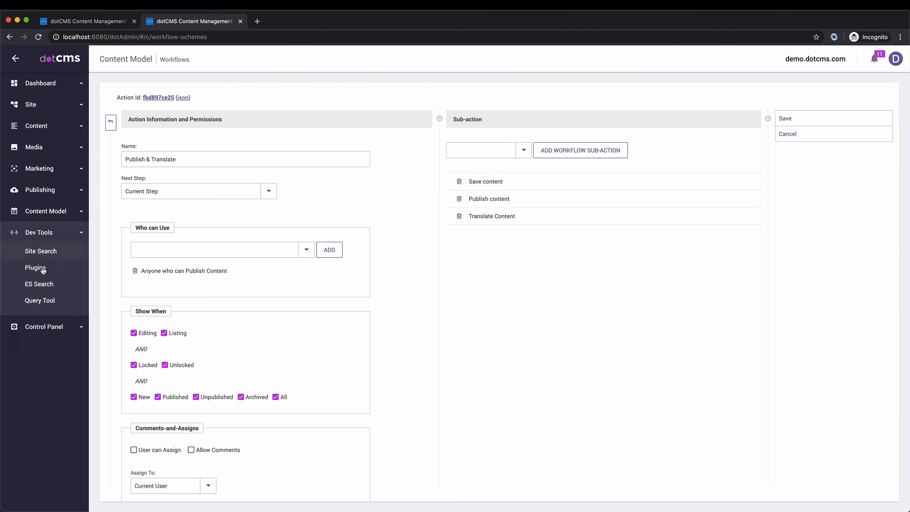
click(29, 210)
click(40, 295)
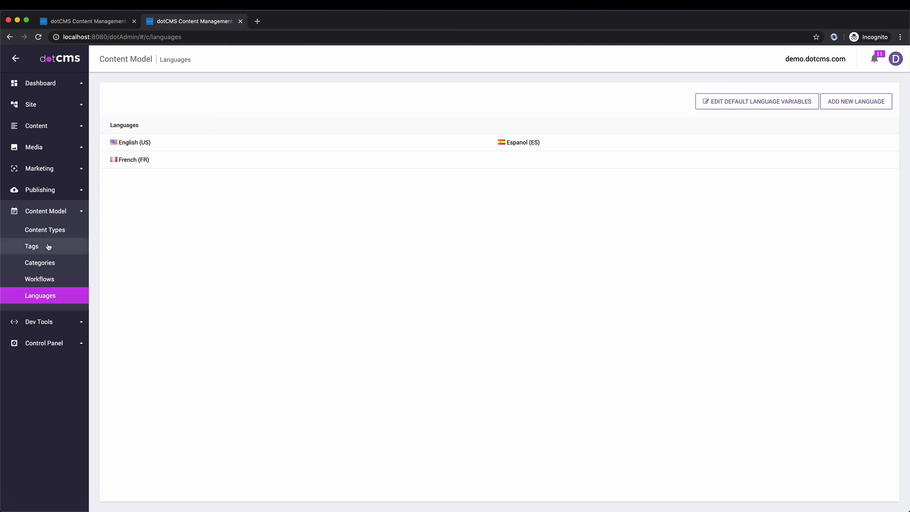
click(46, 280)
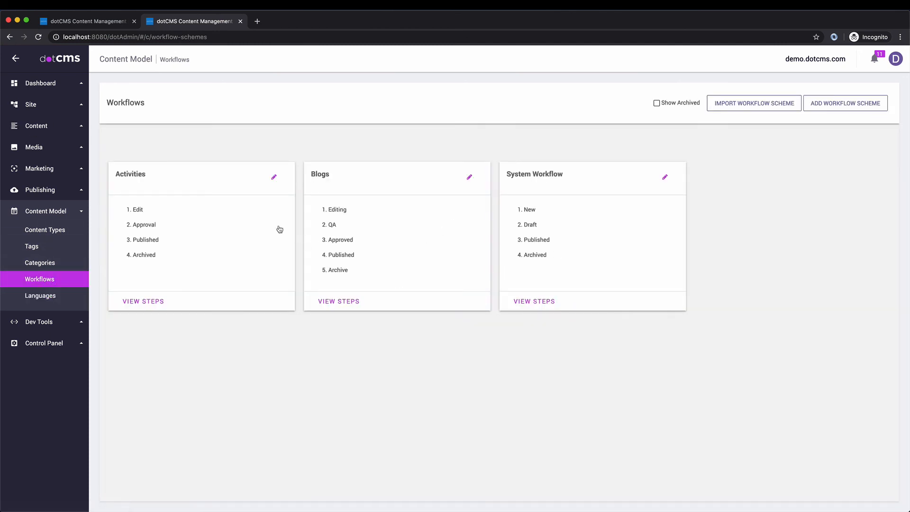
click(180, 224)
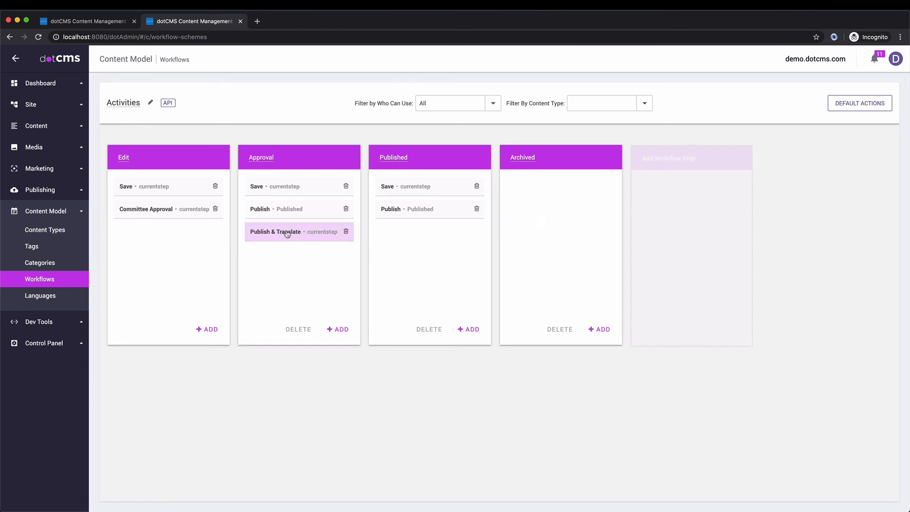
drag(287, 233, 419, 234)
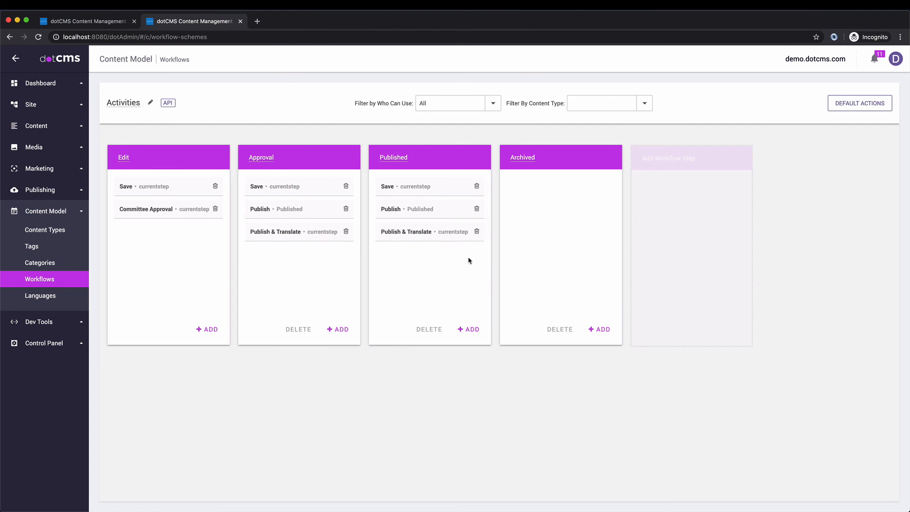
Step: Create a new action named Unpublish in the Published step
click(471, 330)
click(228, 146)
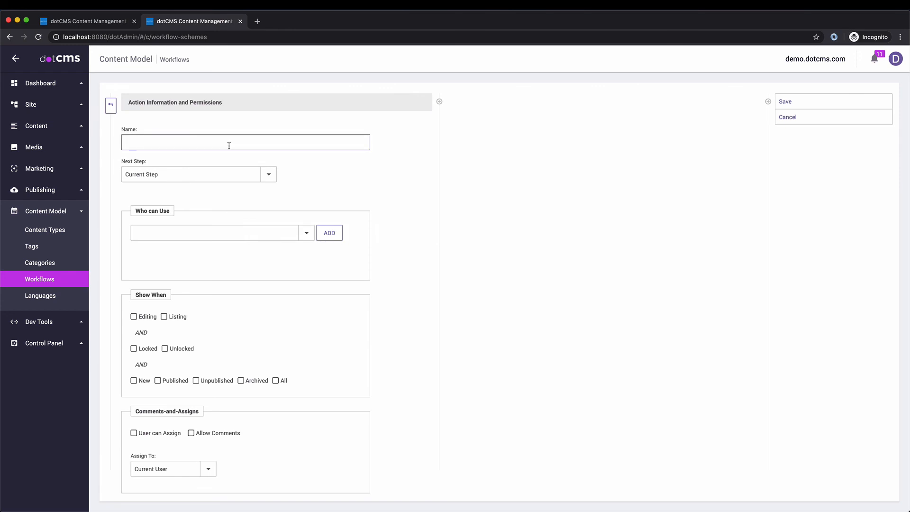
text(Unpublish)
key(Return)
Step: Let anyone who can edit content use Unpublish and show it in every content state
click(298, 250)
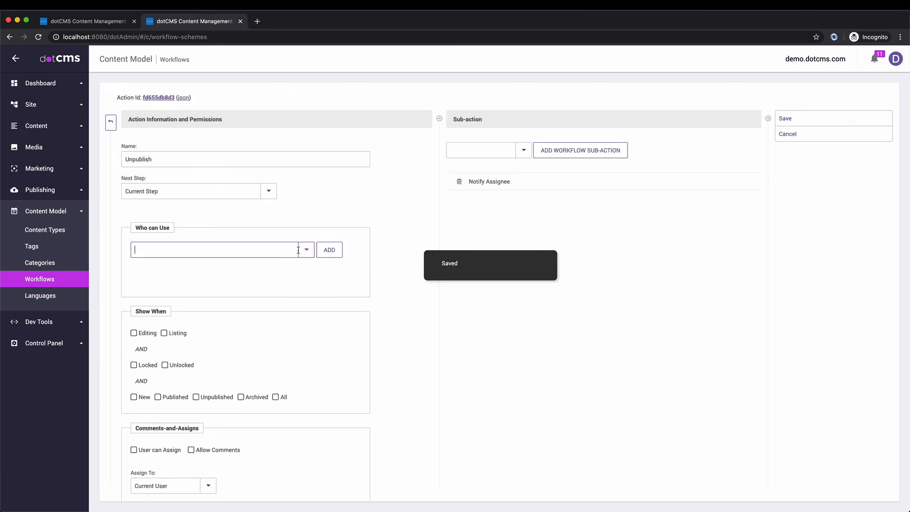
scroll(218, 426, down, 3)
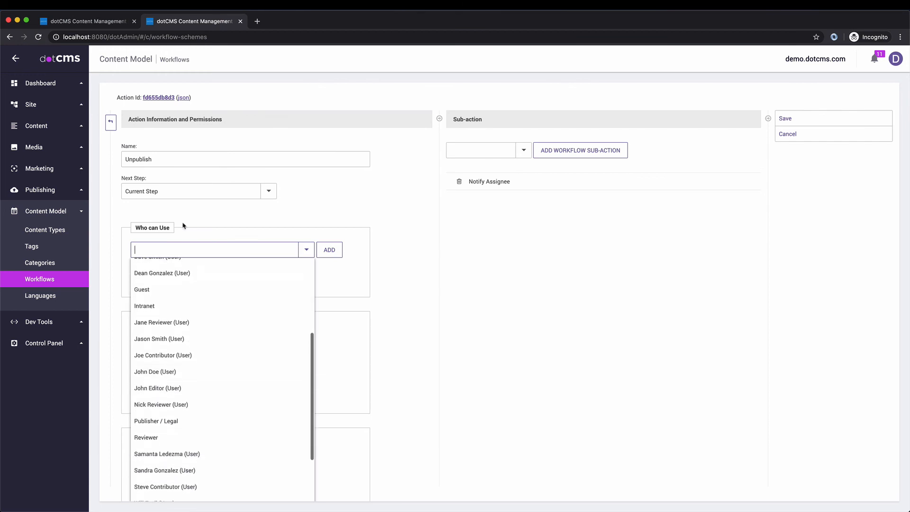
click(168, 248)
text(An)
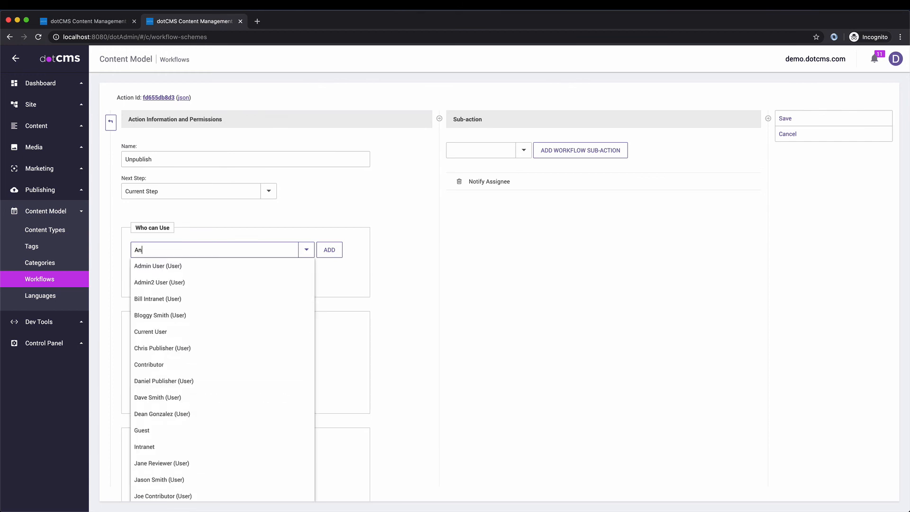
text(y)
click(192, 284)
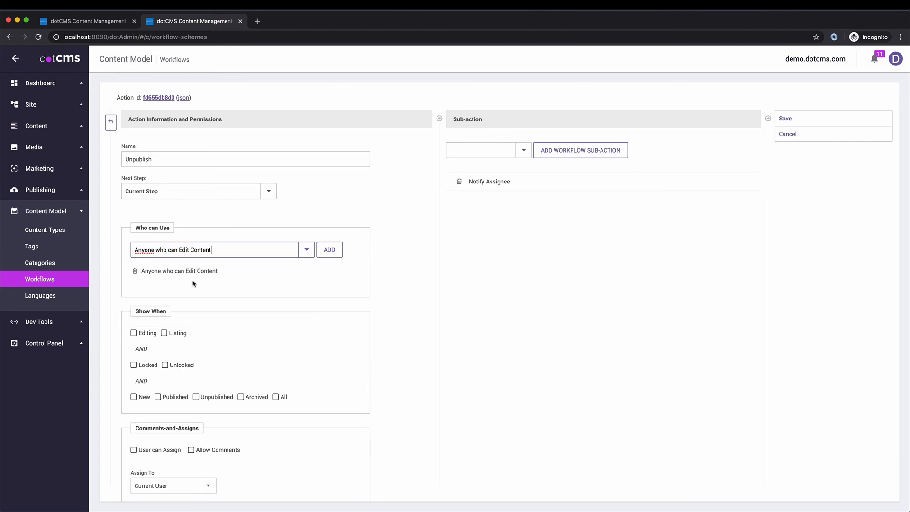
click(275, 397)
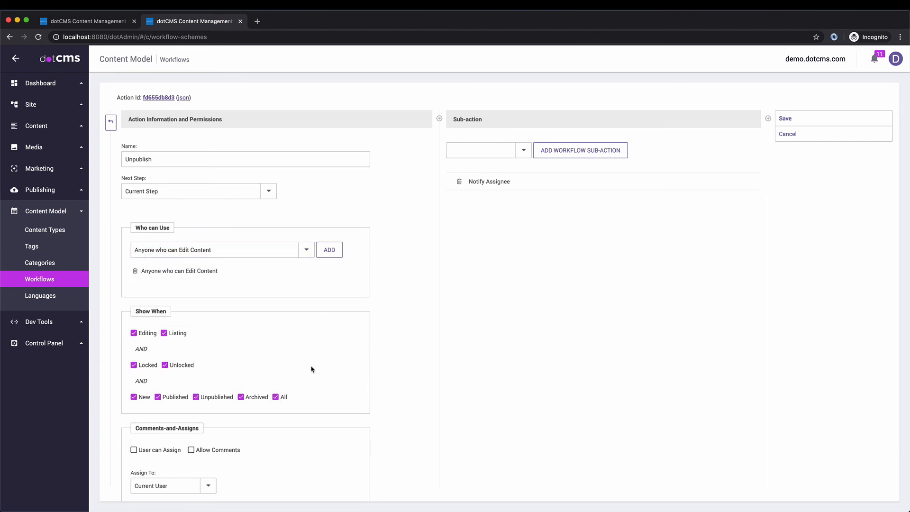
scroll(282, 356, down, 2)
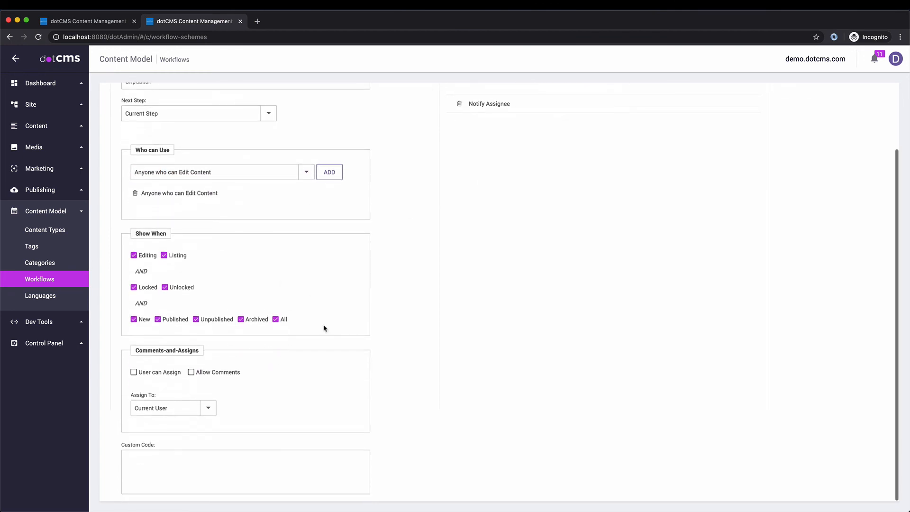
scroll(326, 325, up, 4)
Step: Give it only the Unpublish content sub-action, dropping Notify Assignee, and save it
click(522, 151)
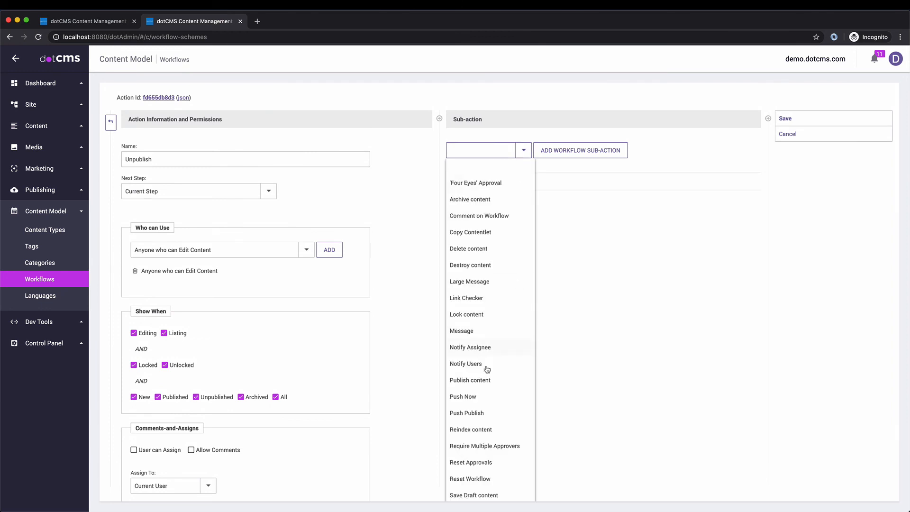
scroll(488, 375, down, 5)
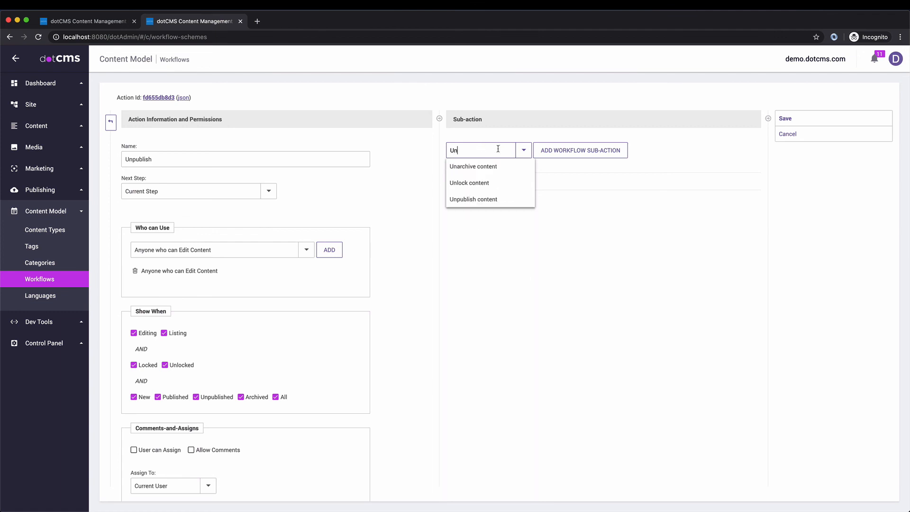
click(472, 200)
click(459, 181)
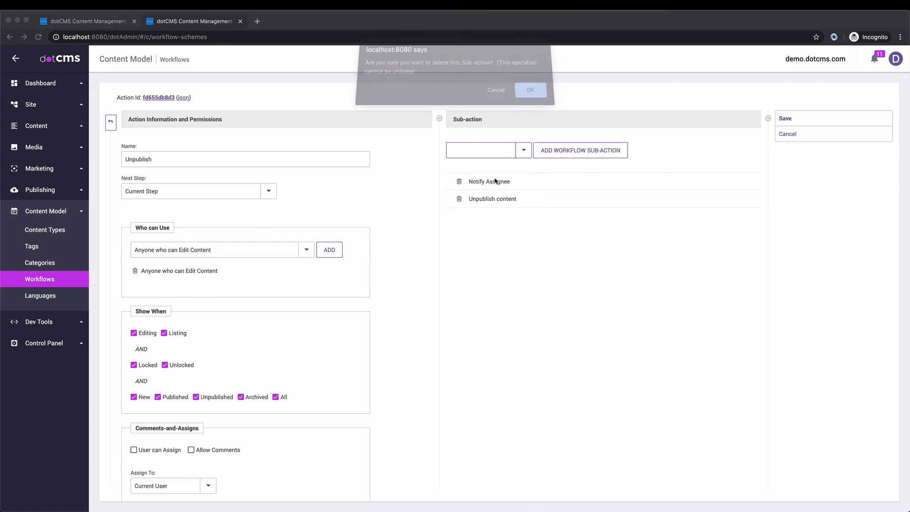
click(541, 92)
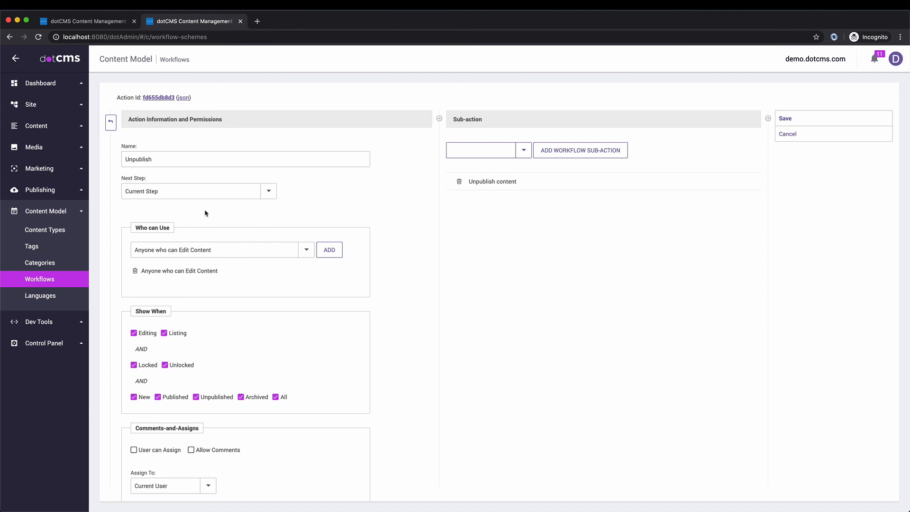
click(799, 119)
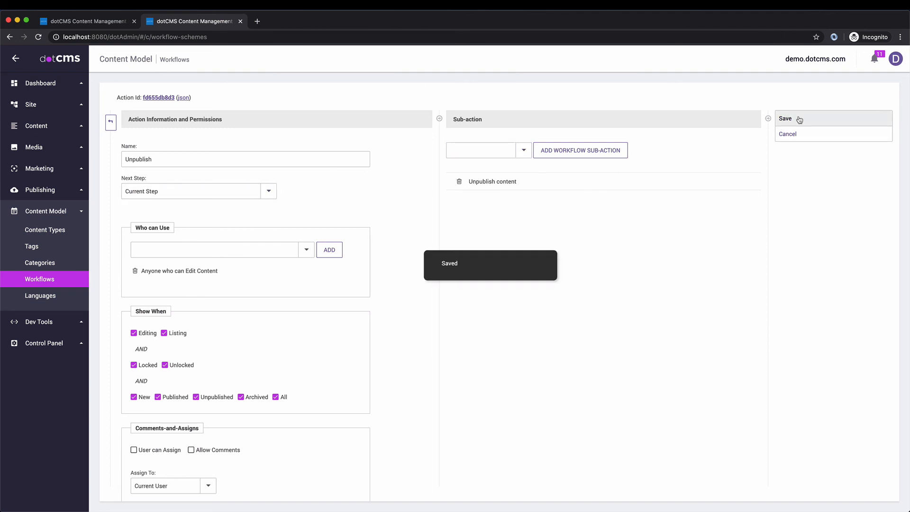
click(109, 122)
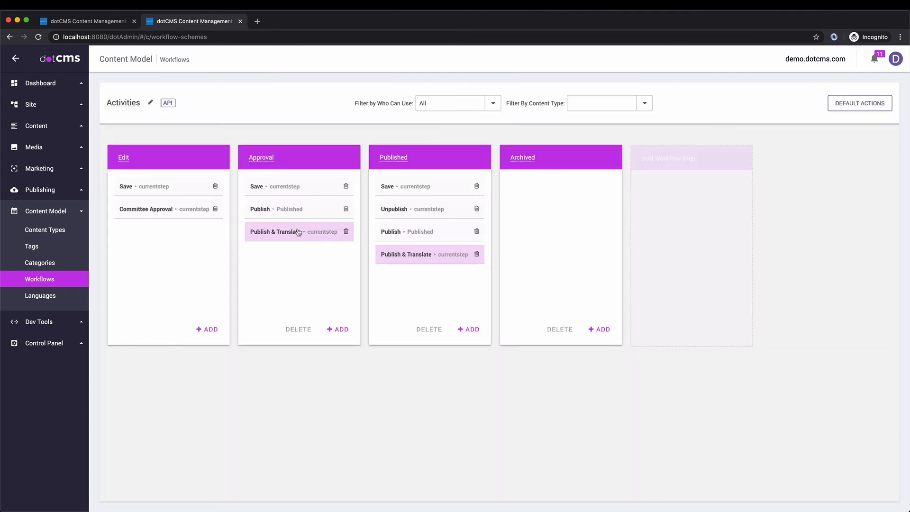
drag(386, 206, 133, 235)
drag(402, 209, 408, 208)
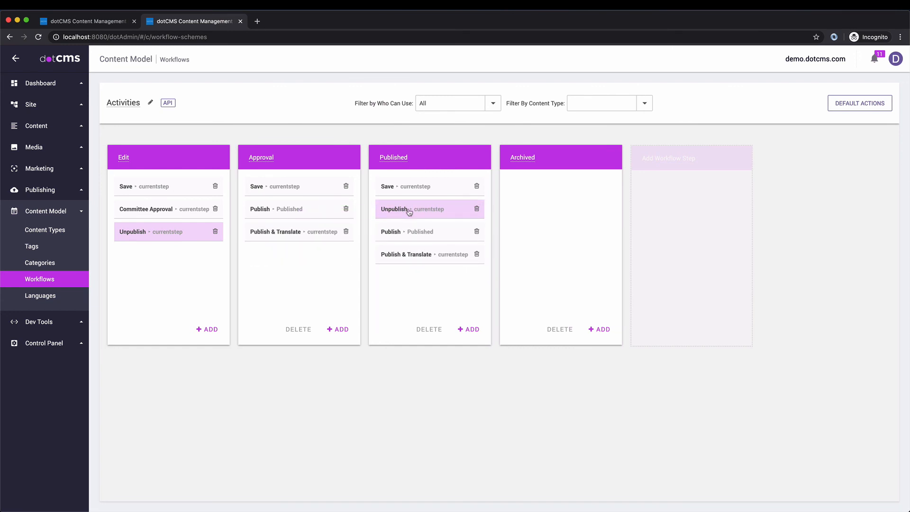
click(215, 231)
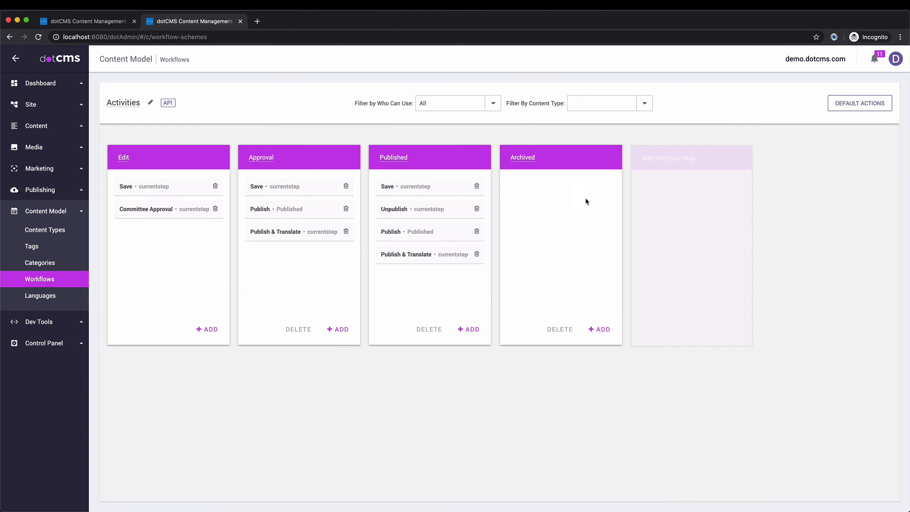
Step: Create a Reset Workflow action under Archived, shown for unpublished, unlocked, locked content and listings
click(600, 329)
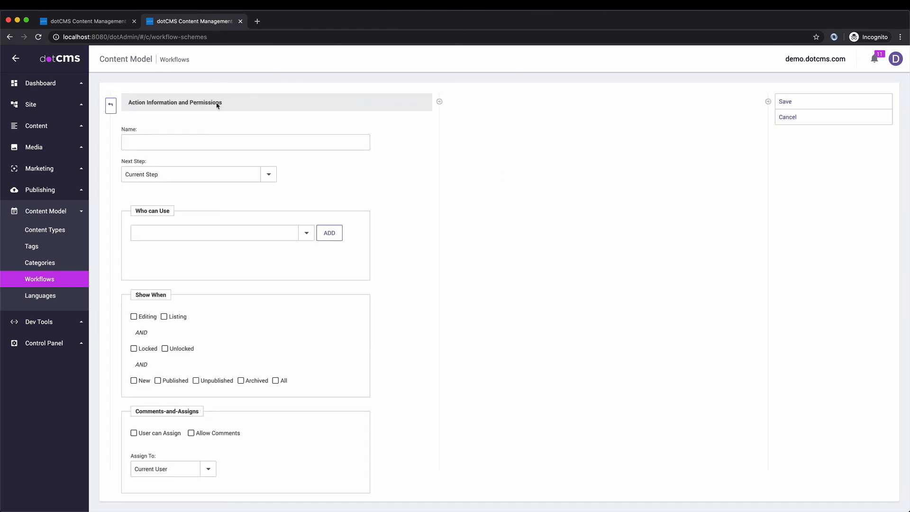
click(195, 137)
text(Rese)
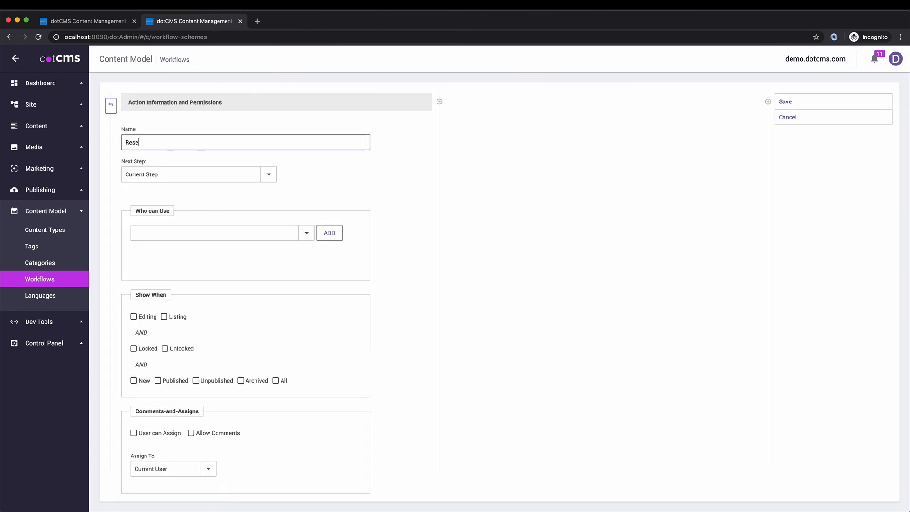
text(t Workflow)
key(Return)
click(195, 397)
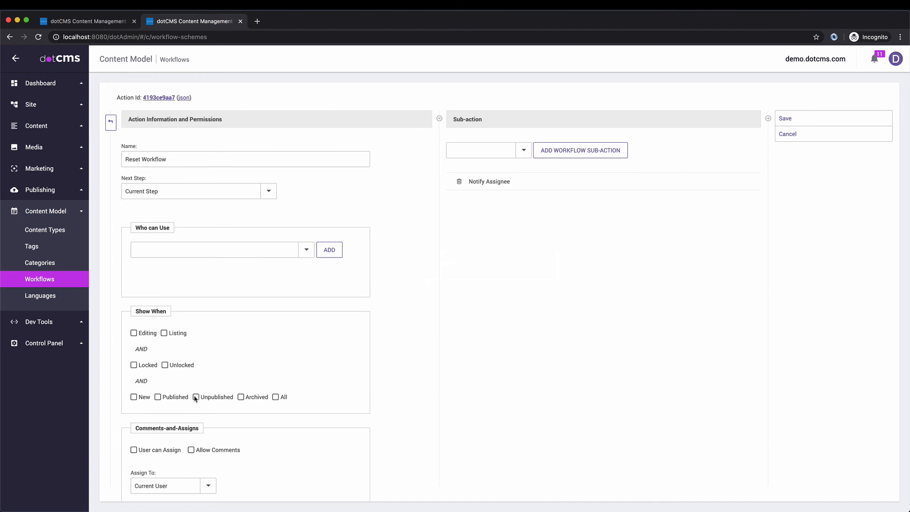
click(166, 365)
click(134, 365)
click(164, 333)
Step: Add a Reset Workflow sub-action and move it above Notify Assignee
scroll(334, 408, down, 2)
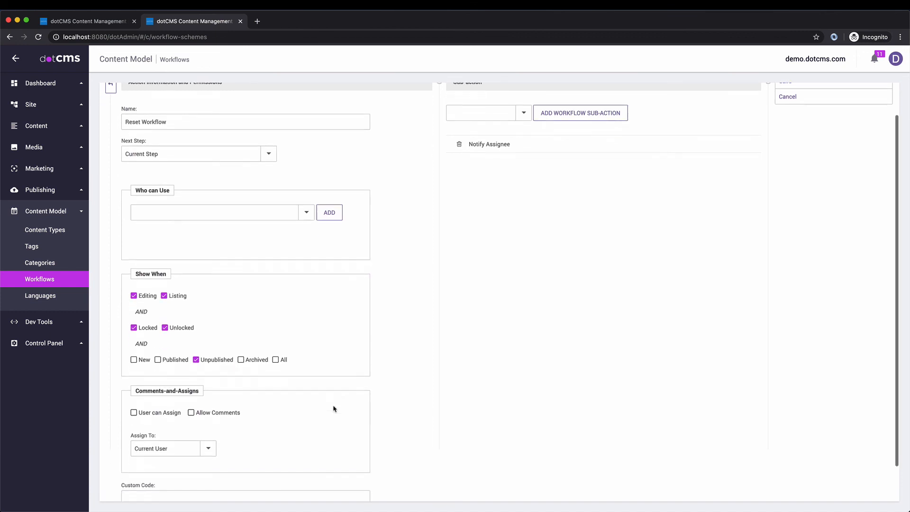
click(523, 113)
scroll(494, 382, down, 2)
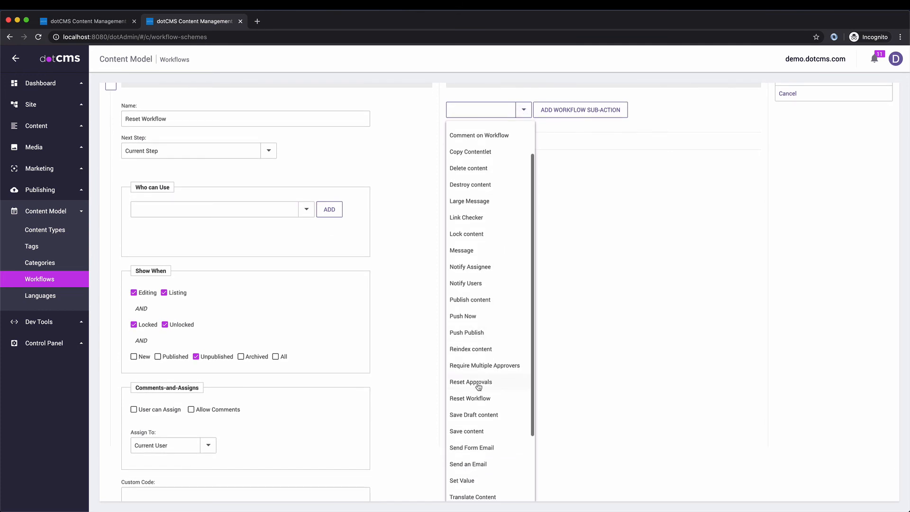
click(469, 399)
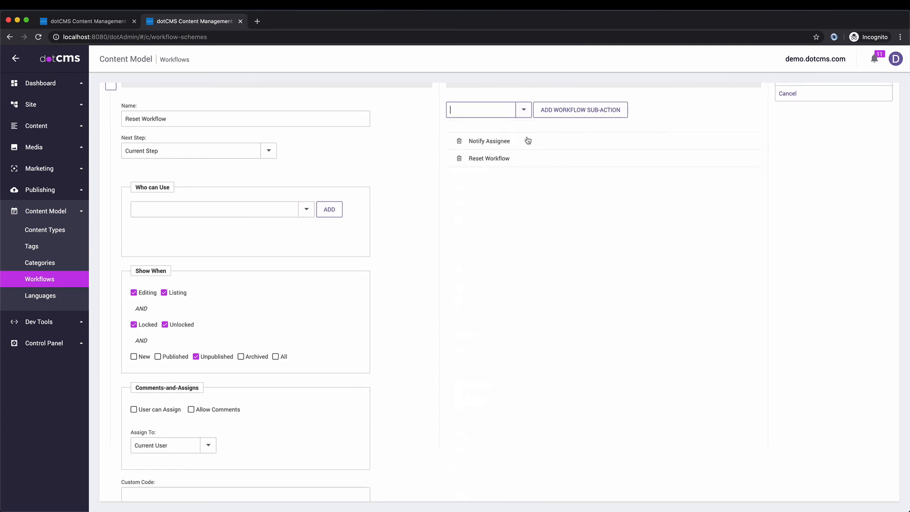
drag(475, 159, 476, 138)
Step: Let anyone who can publish content use the Reset Workflow action
click(304, 210)
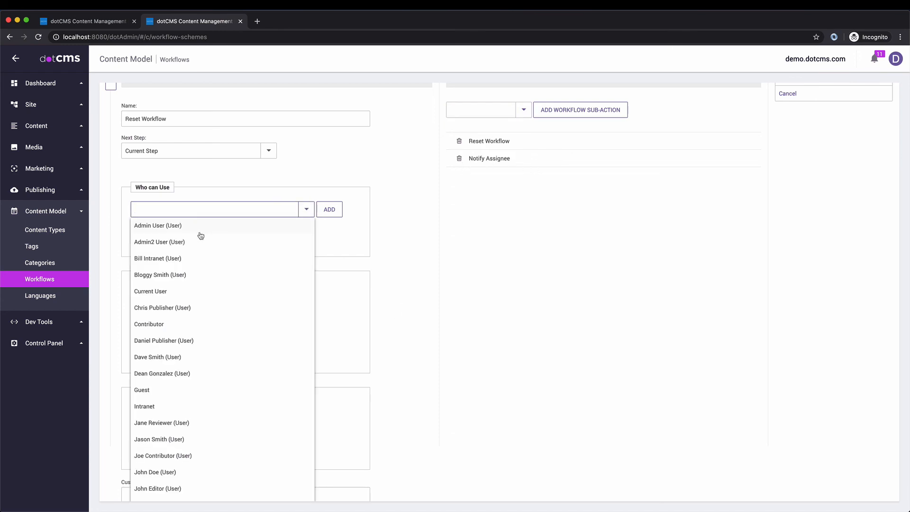
click(167, 211)
click(166, 211)
text(Anyone who can View Content)
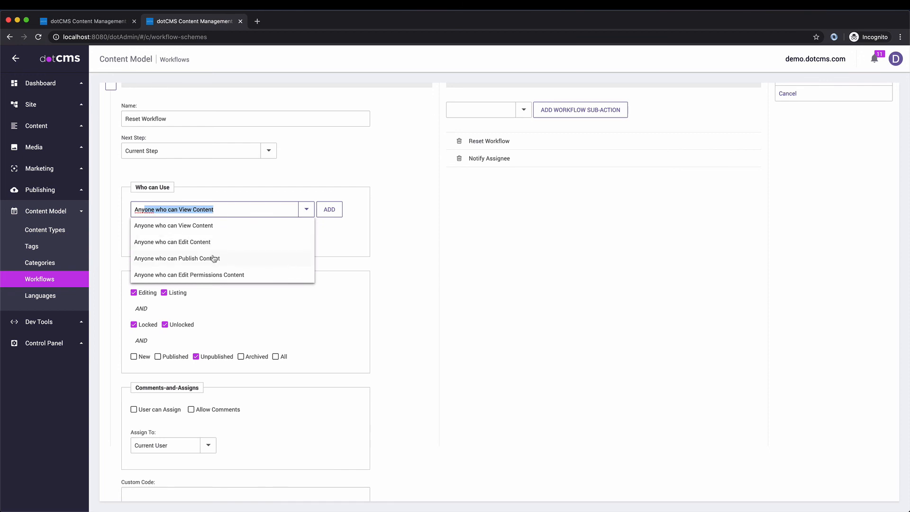
click(214, 258)
scroll(251, 247, up, 2)
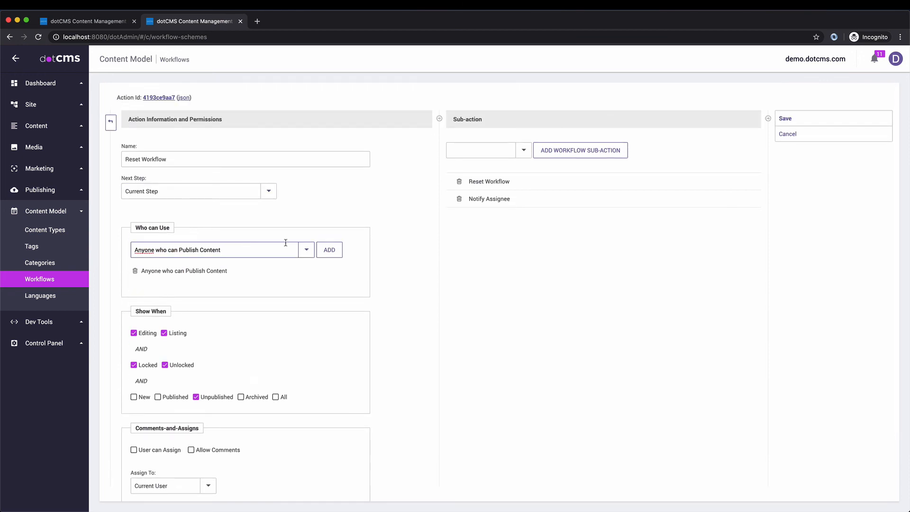
Step: Set the next step to Edit and save the action
click(268, 192)
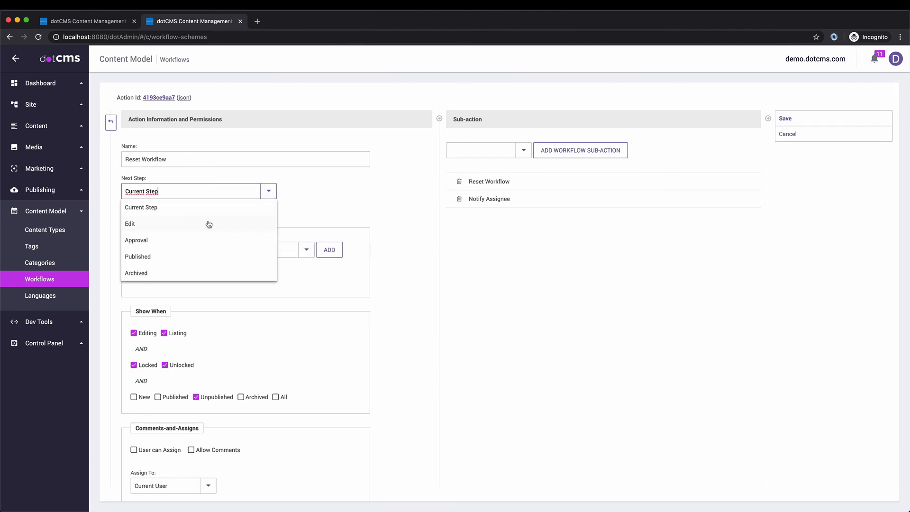
click(142, 224)
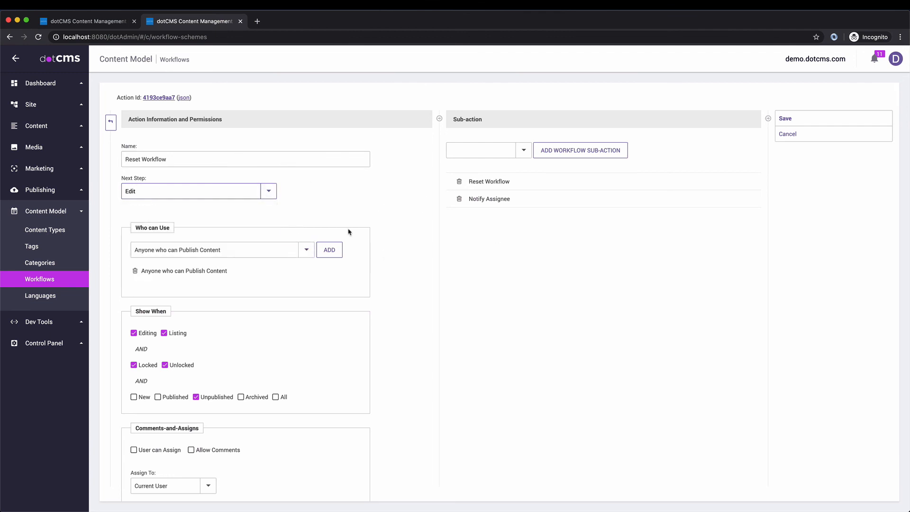
click(266, 191)
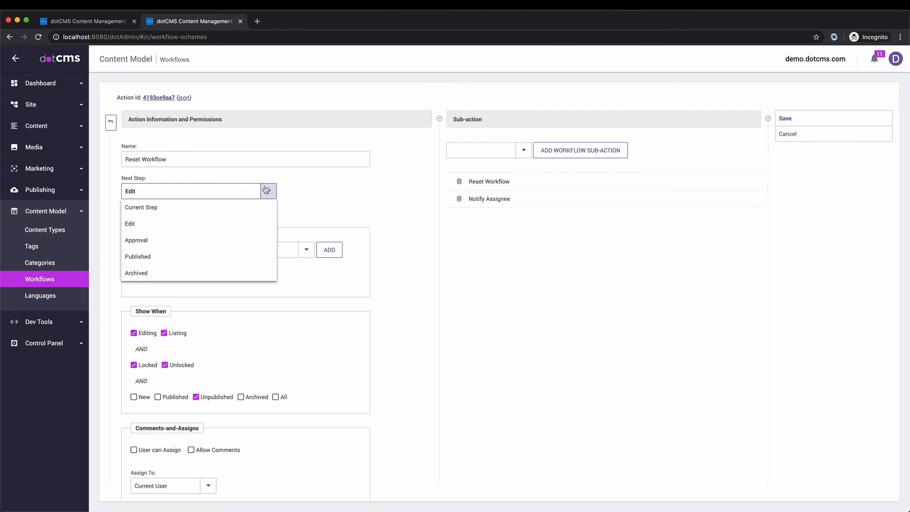
click(355, 185)
scroll(439, 336, down, 3)
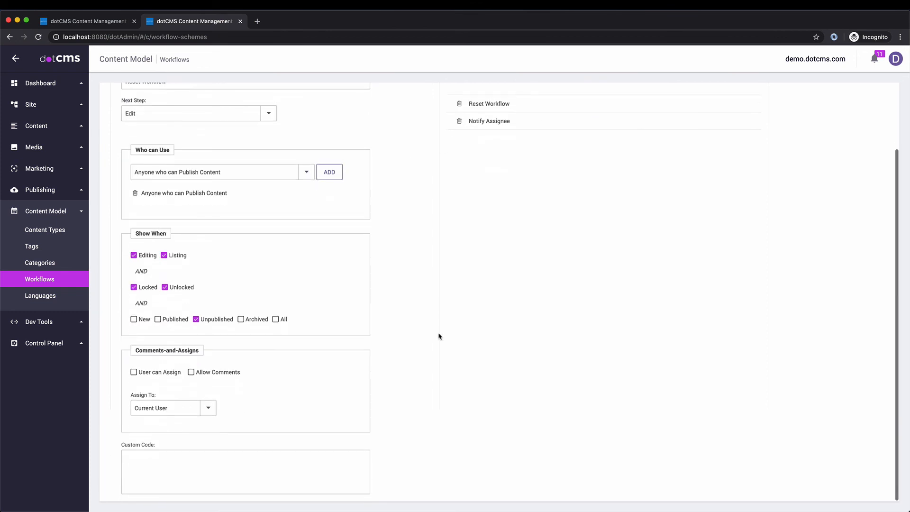
scroll(439, 336, up, 3)
click(787, 119)
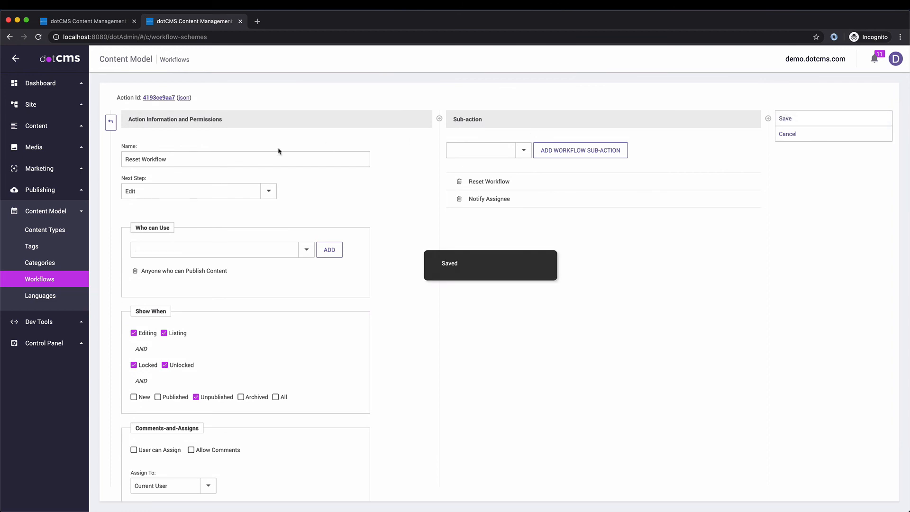
click(112, 121)
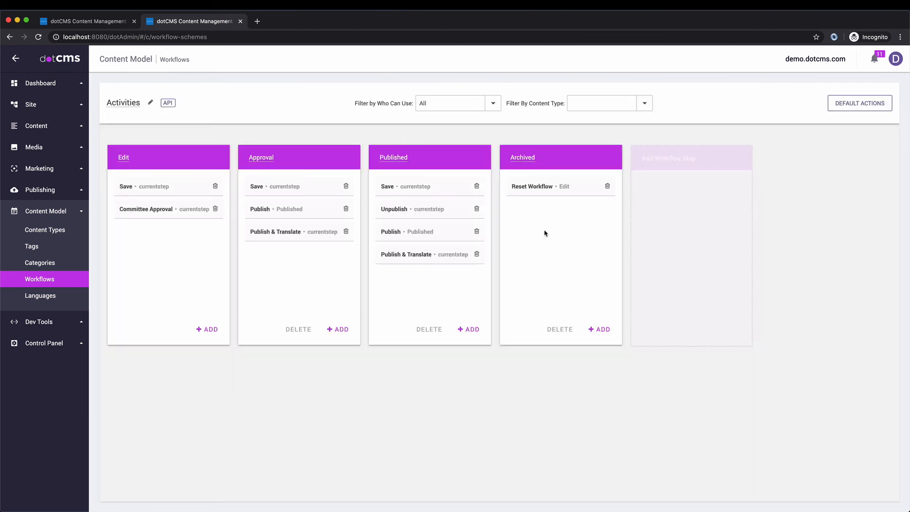
Step: Create another action named Delete in the Archived step
click(600, 329)
click(184, 144)
text(Delete)
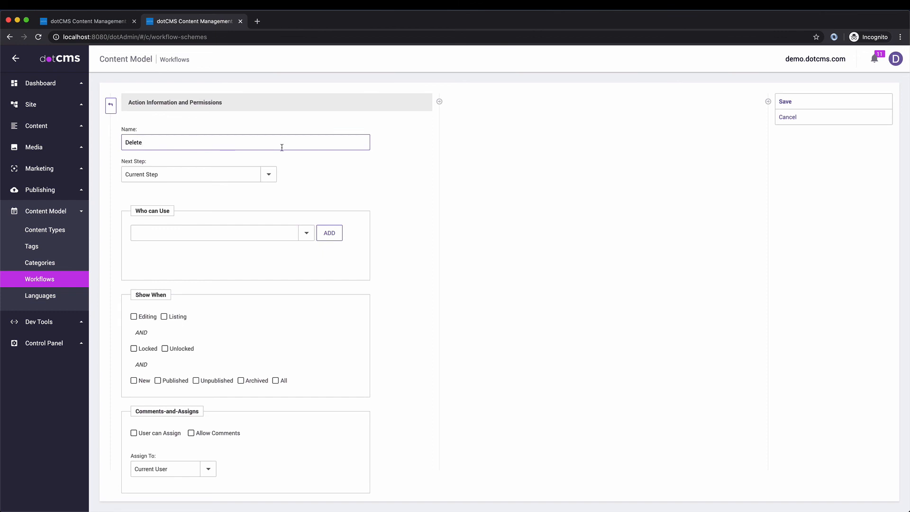
key(Return)
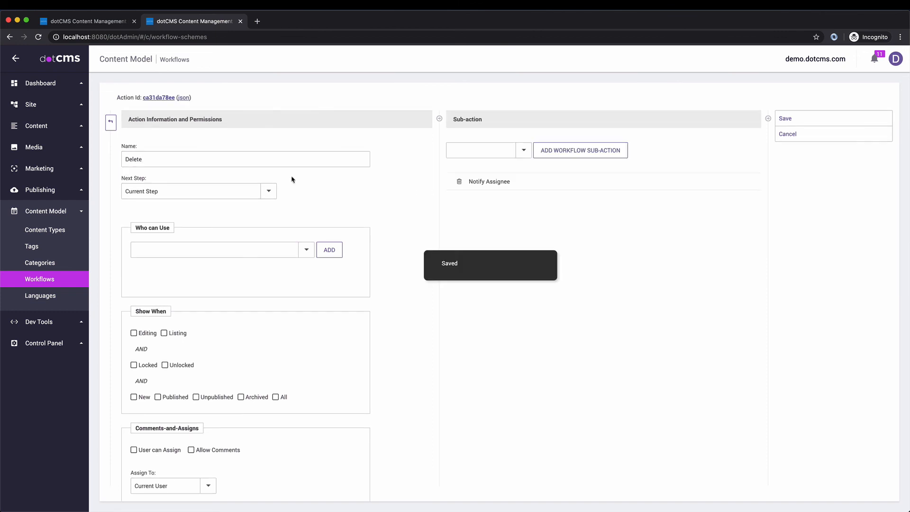
Step: Let anyone who can publish content use Delete and show it in every content state
click(308, 252)
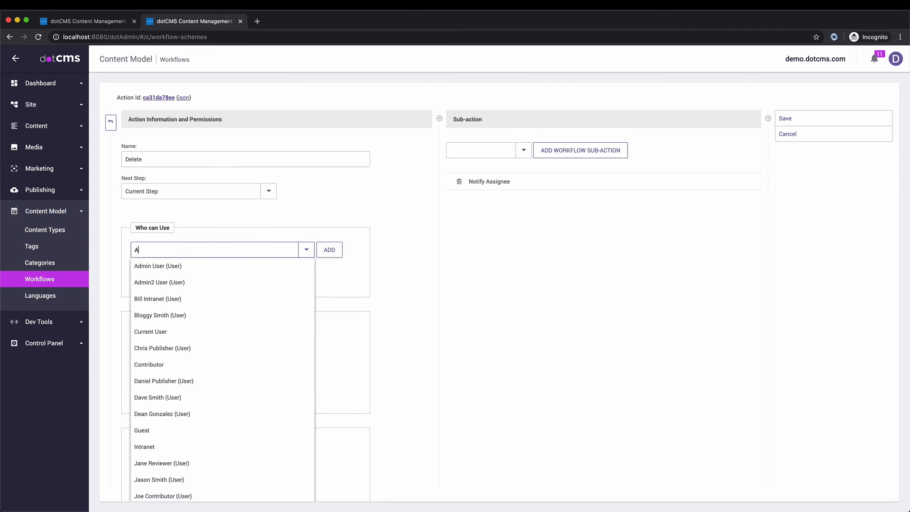
text(Anyone who can View Content)
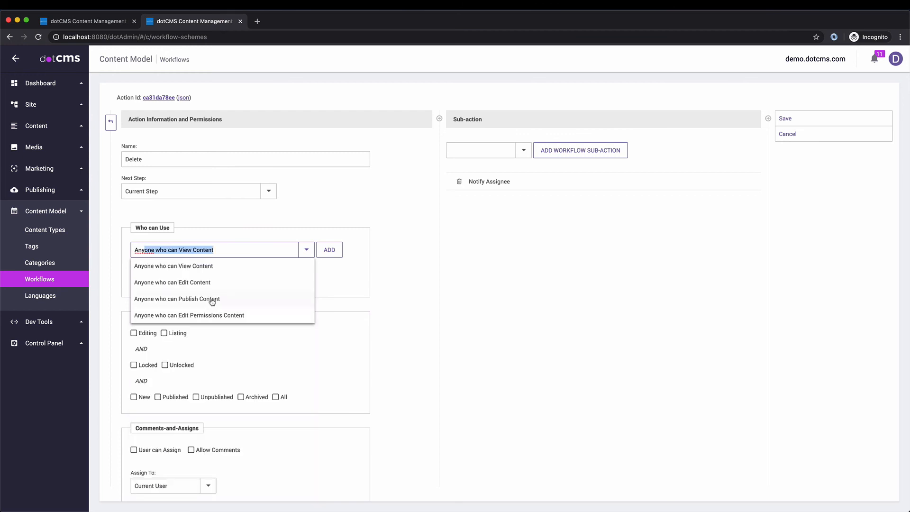
click(213, 300)
click(334, 252)
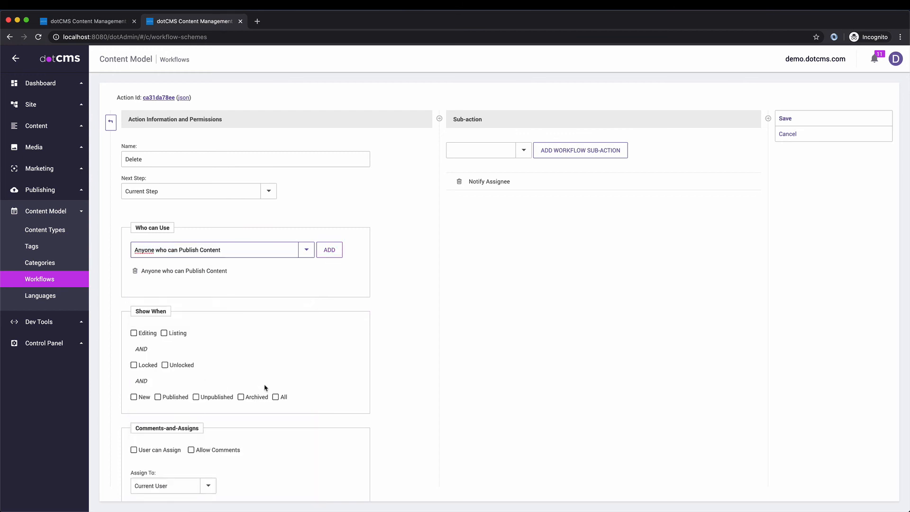
click(276, 398)
Step: Give it a Delete content sub-action, remove Notify Assignee, and save
click(524, 151)
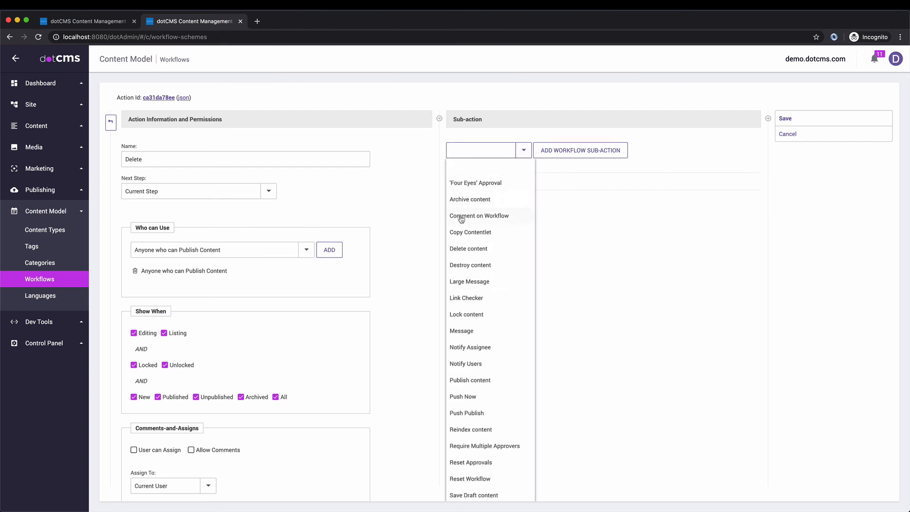
click(467, 249)
click(458, 182)
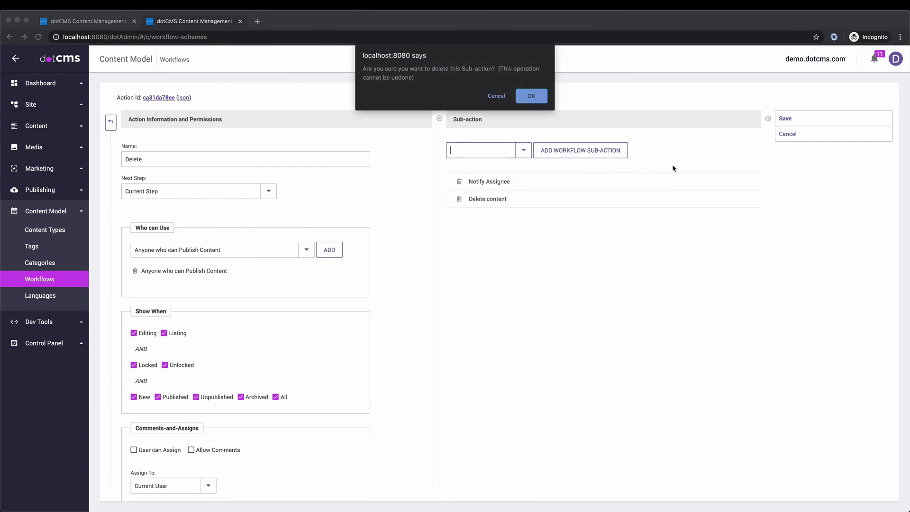
click(529, 95)
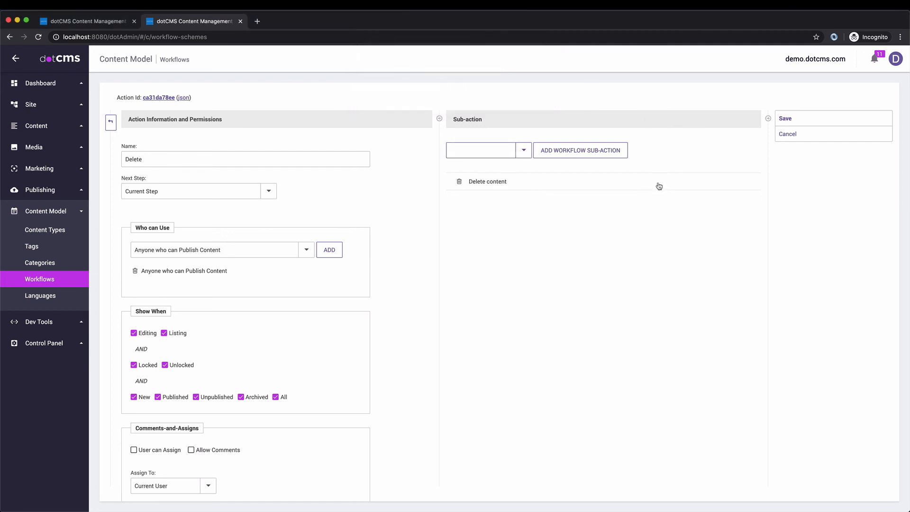
scroll(605, 325, down, 3)
scroll(751, 195, up, 3)
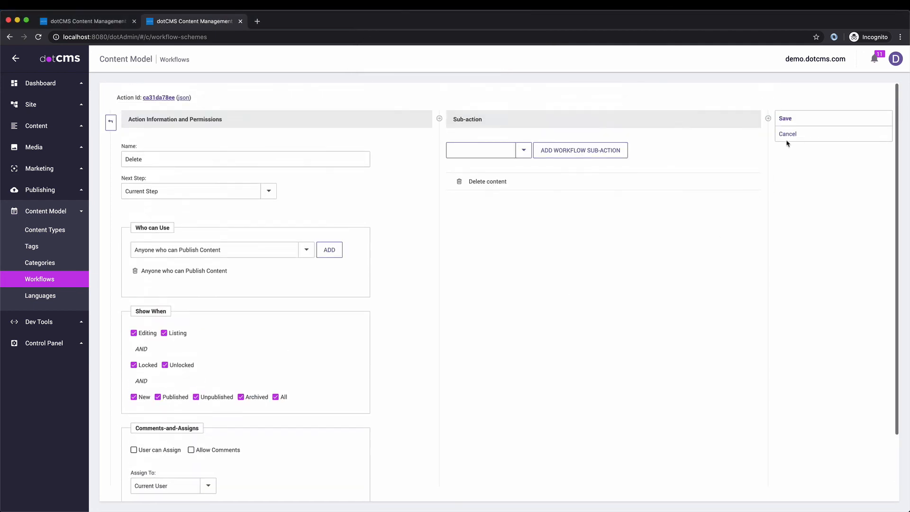
click(789, 119)
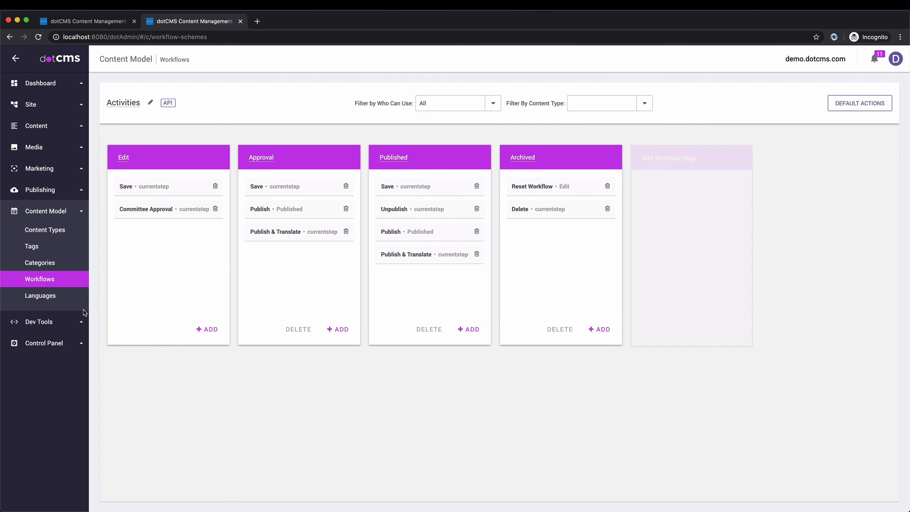
Step: Find the Activity content type and open its edit settings
click(45, 229)
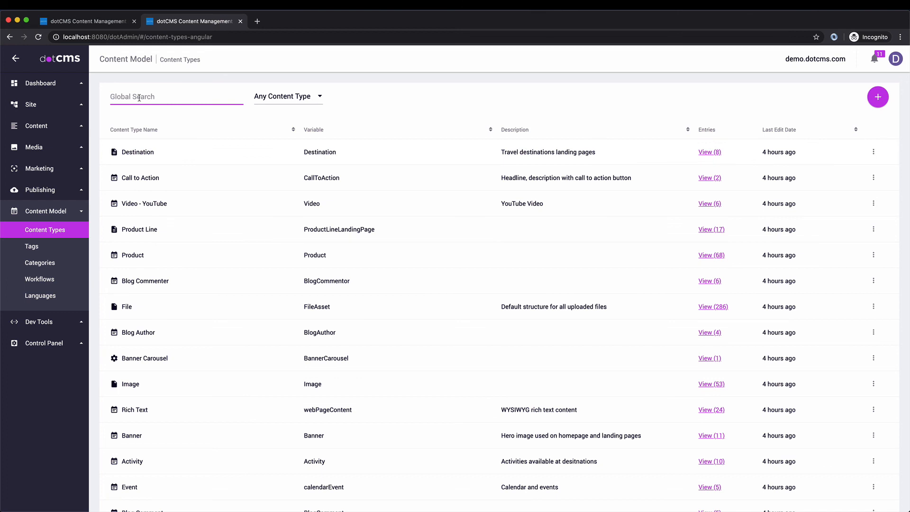
text(Act)
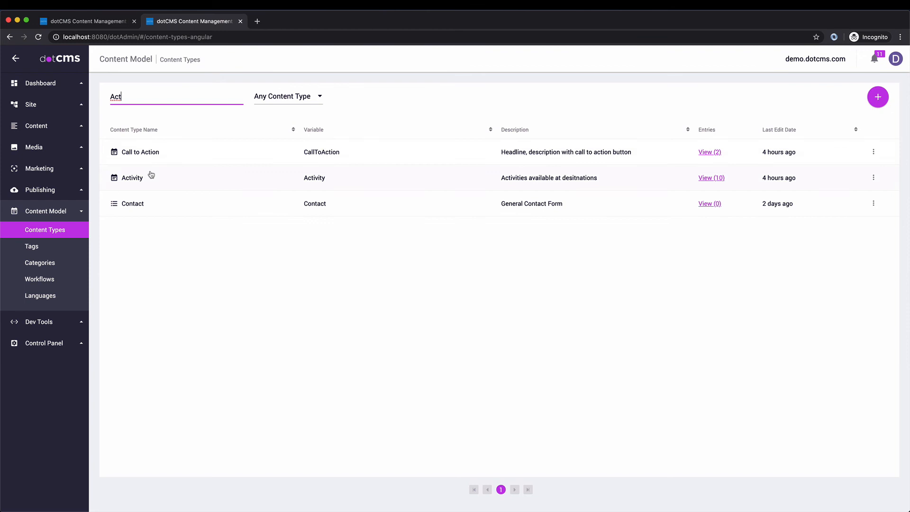
click(151, 175)
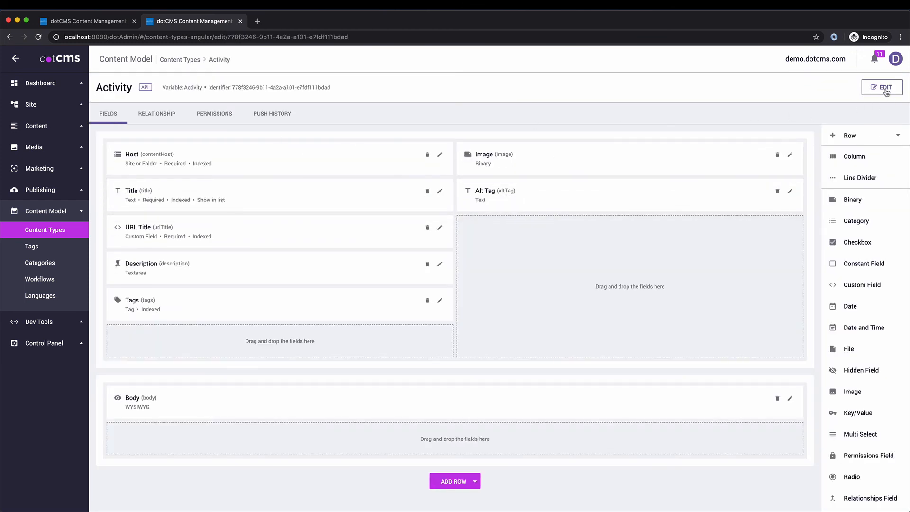
click(881, 87)
Step: Assign the Activities workflow instead of System Workflow, update, then go to content search
click(494, 233)
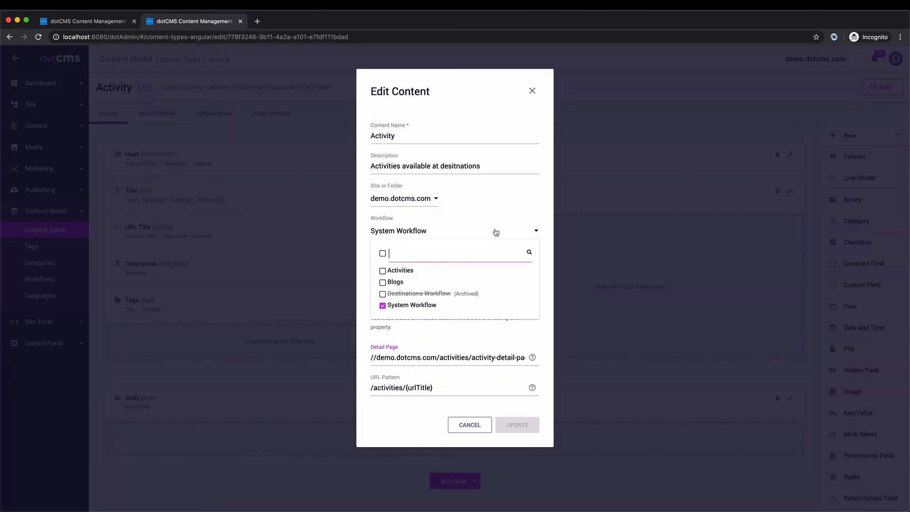
click(382, 270)
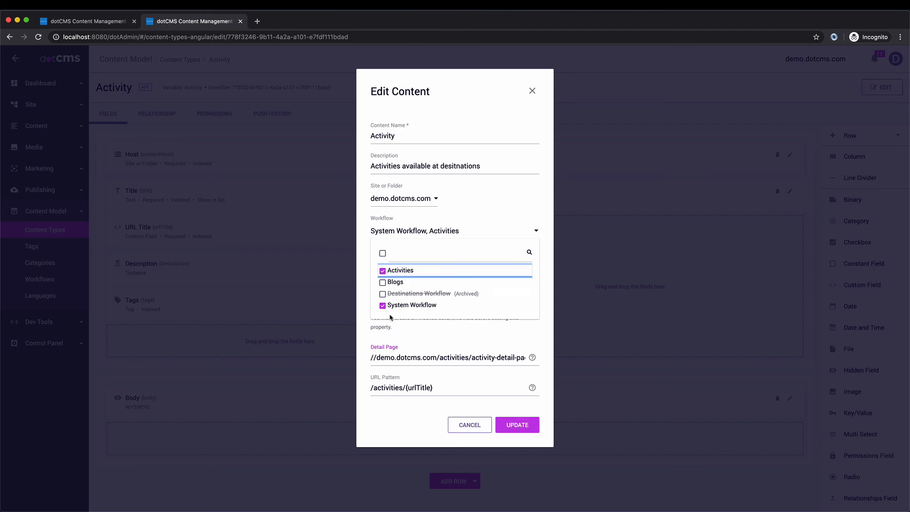
click(383, 305)
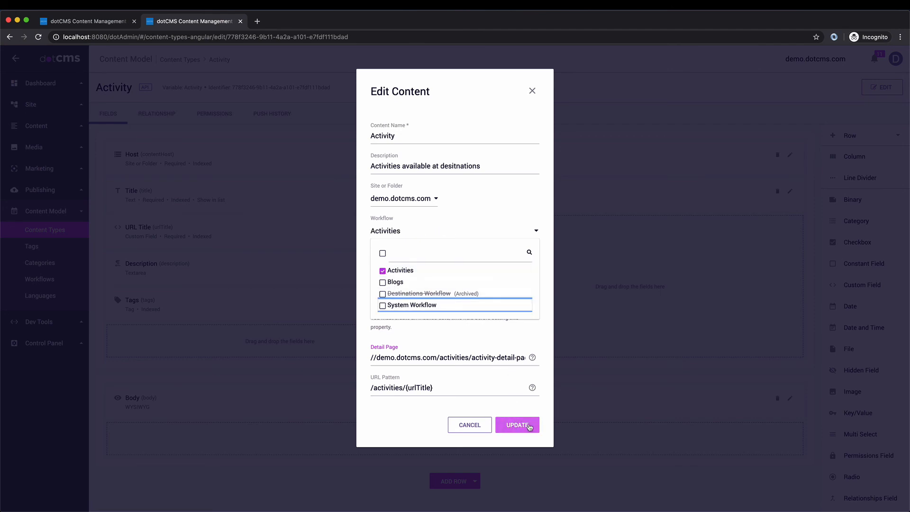
click(530, 427)
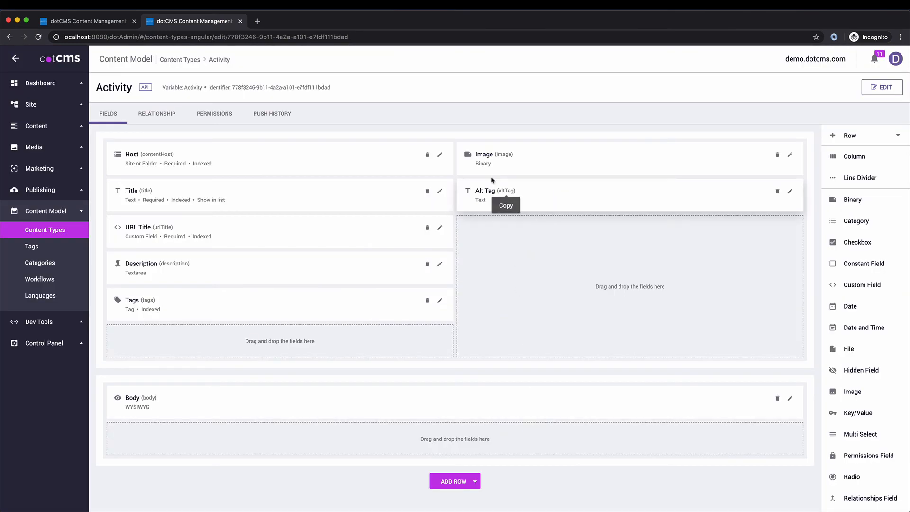
click(885, 88)
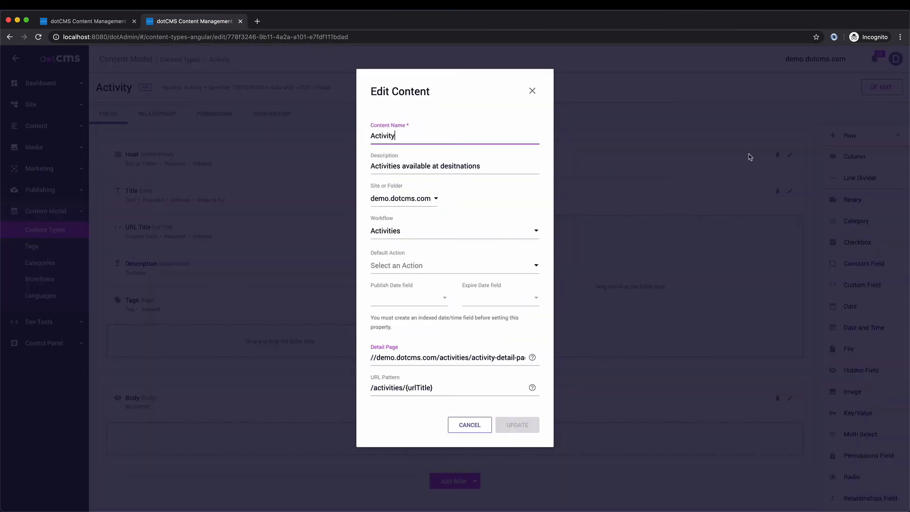
click(532, 90)
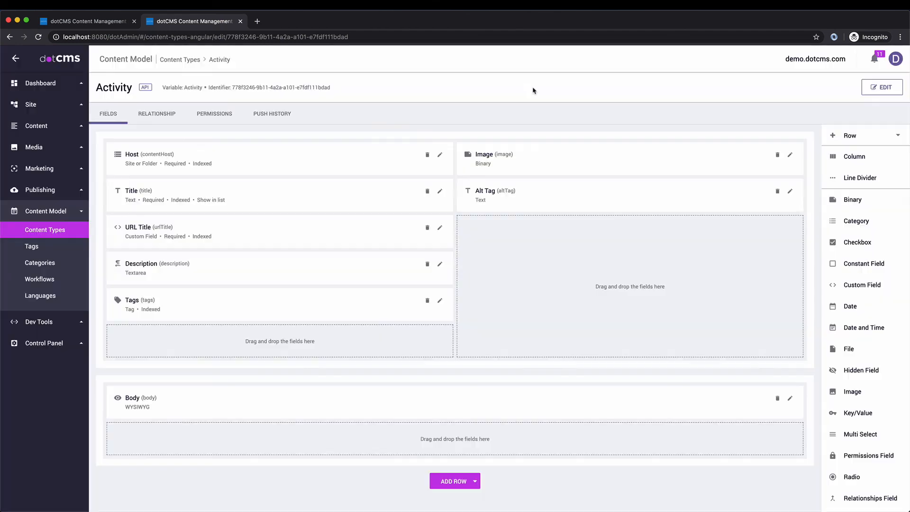
click(50, 131)
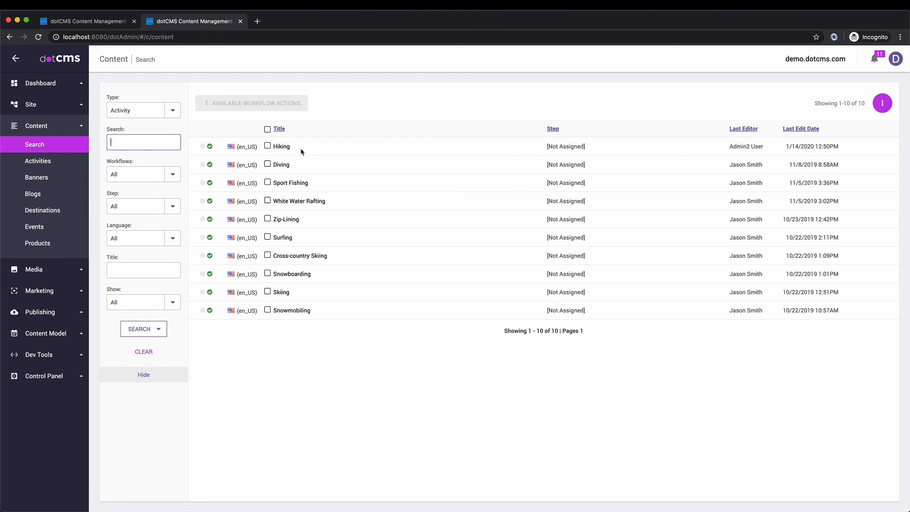
Step: Select all 10 Activity items and run the Save workflow action on them
click(267, 129)
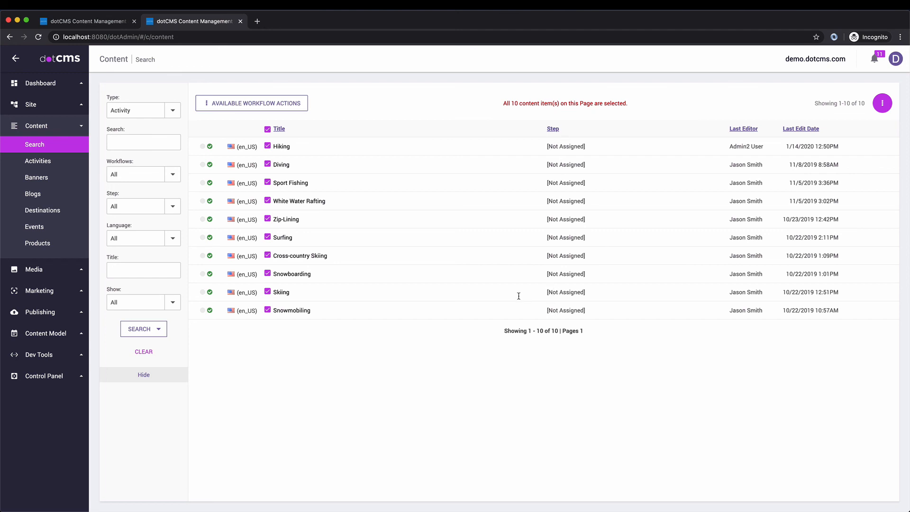
click(257, 102)
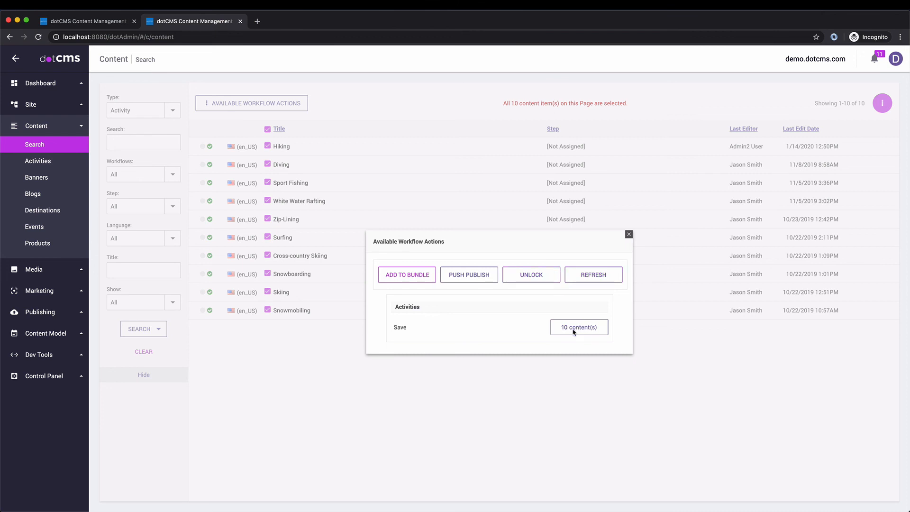
click(573, 329)
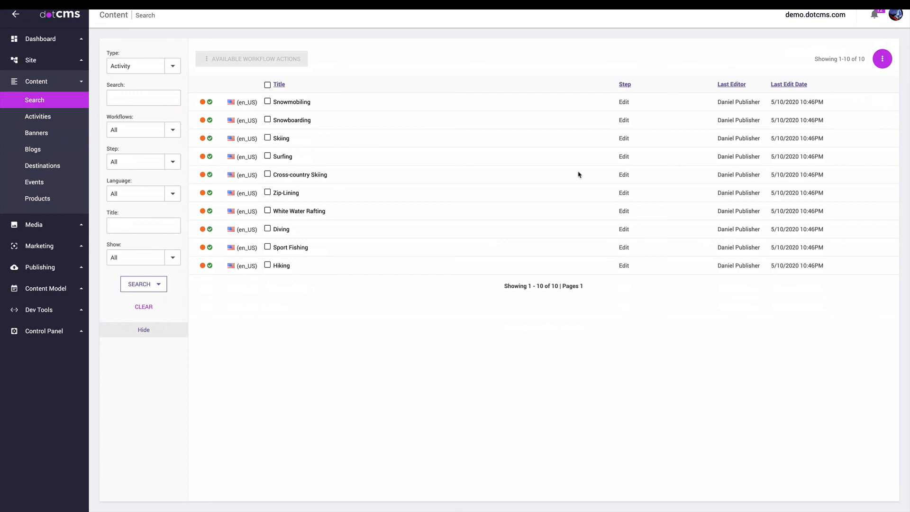
Step: Start a new Activity titled 'Tanzania Safari Adventure' with the Serengeti elephant photo
click(882, 58)
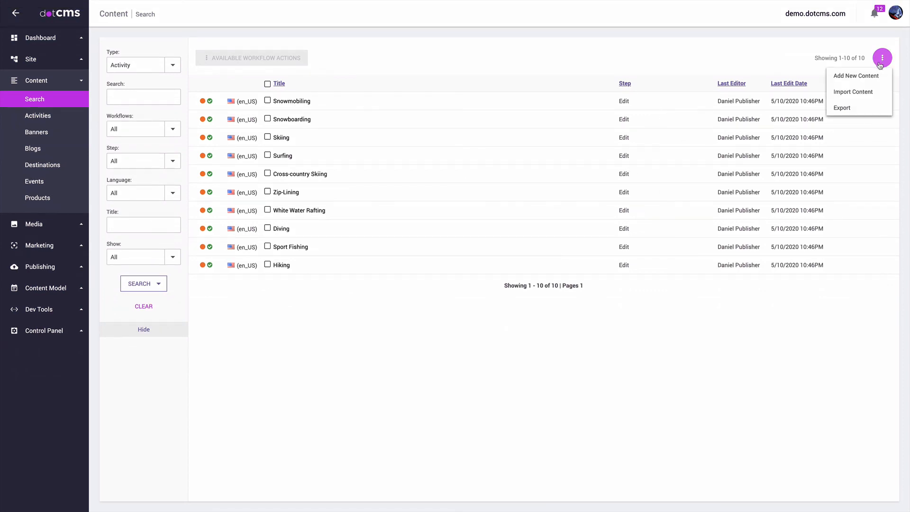
click(859, 77)
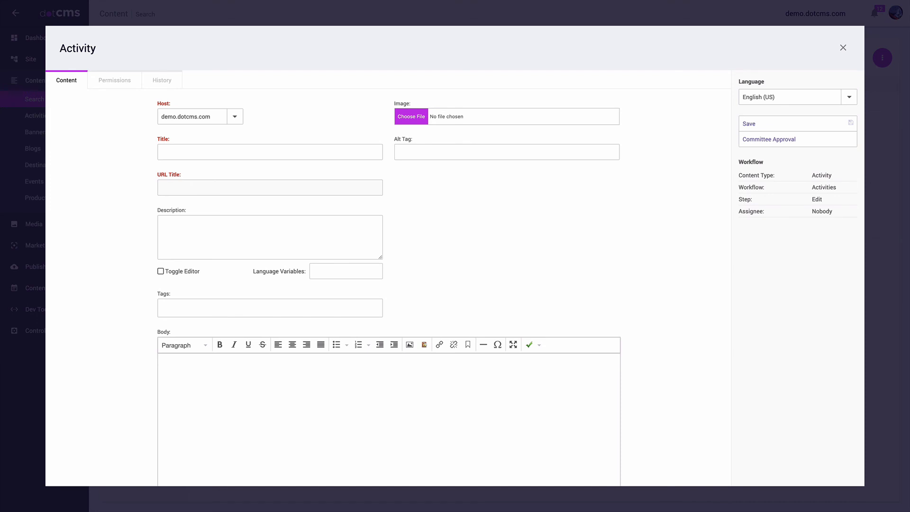
click(187, 151)
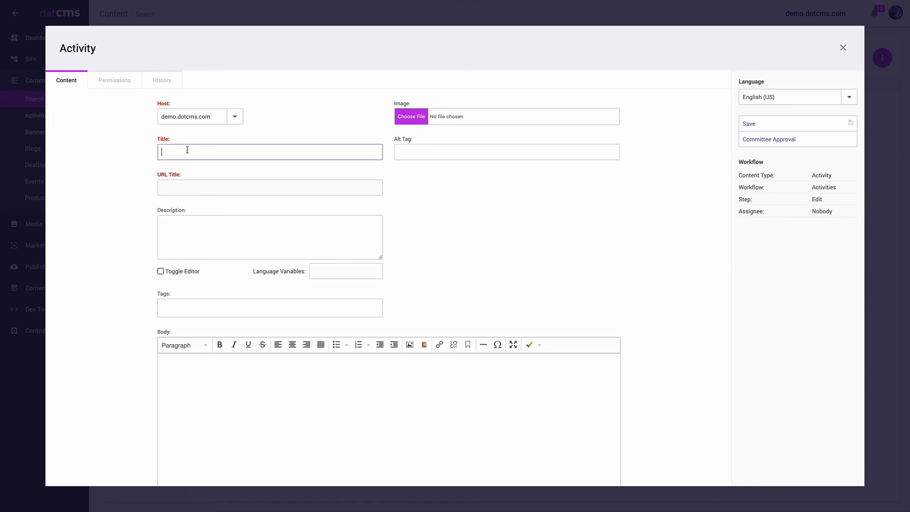
text(Tanzania Safari Adventure)
click(417, 122)
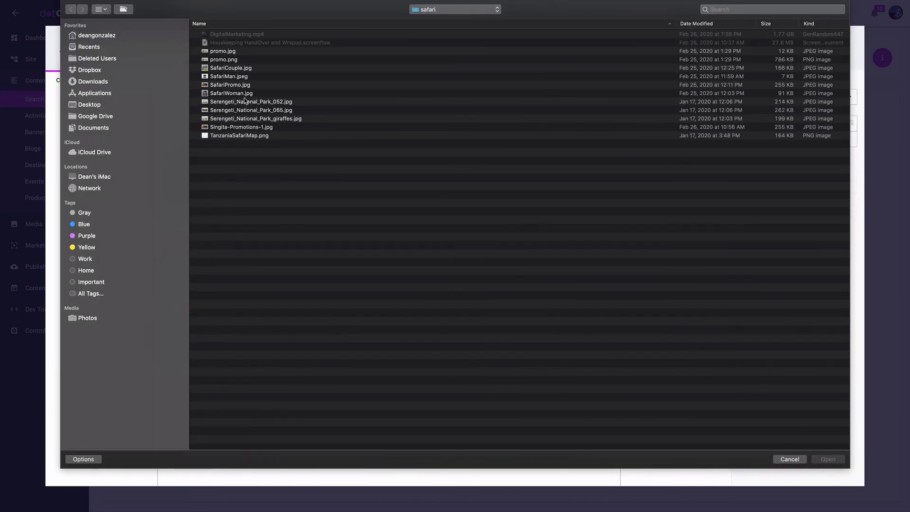
double_click(260, 103)
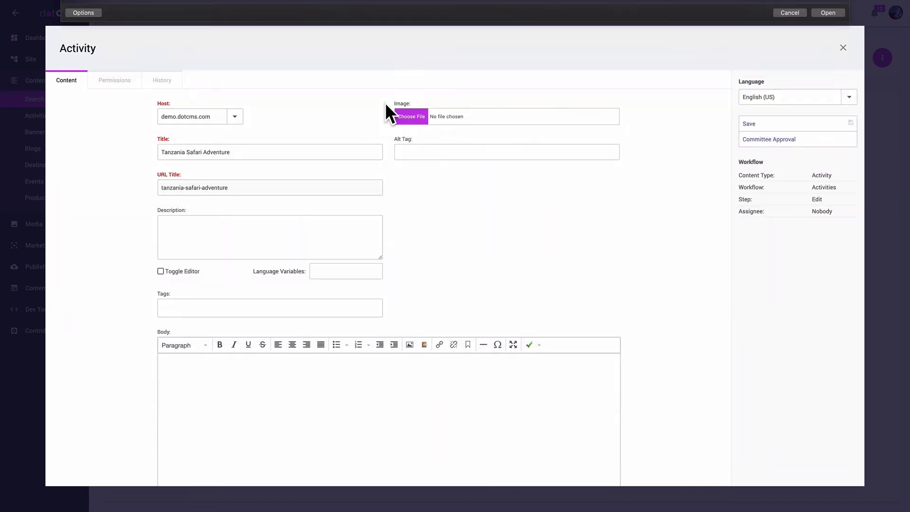
click(248, 382)
text(Witness the elephants & ancient baobab tress in Tarangire, visit the hauntingly beautiful Lake Natron, meet the Maasai, travel the endless plains of the world-famous Serengeti, search for the elusive Big 5 in the Ngorongoro Crater, join the Hadazbe Bush People as they go hunting & gathering, spot the tree climbing lions in Lake Manyara & enjoy the hospitality of a lodge & the romance of a tented camp in the heart of the Tanzanian bush on this 9 day adventure.)
scroll(359, 371, down, 2)
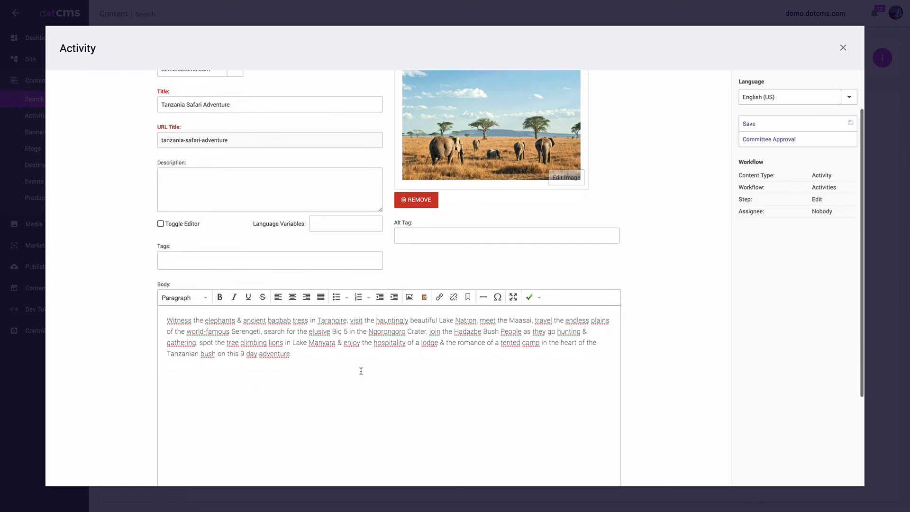
scroll(361, 370, up, 1)
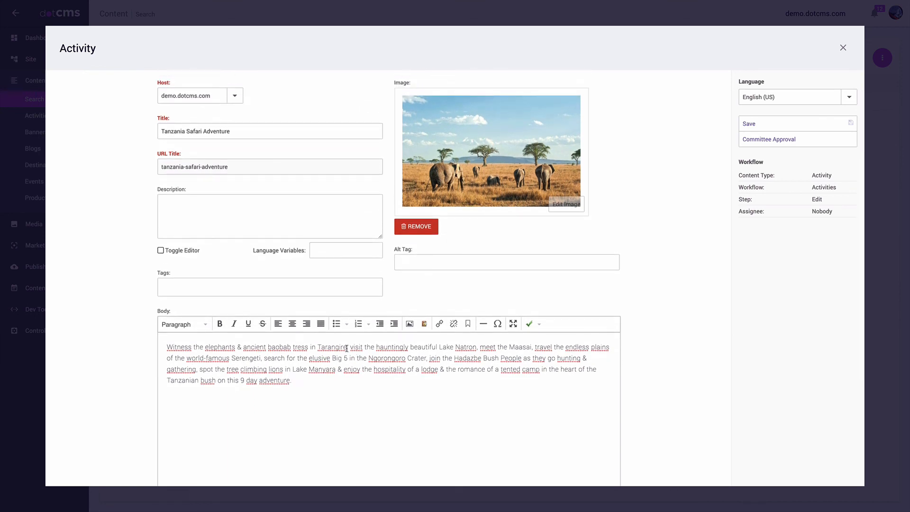
drag(346, 348, 319, 348)
click(443, 323)
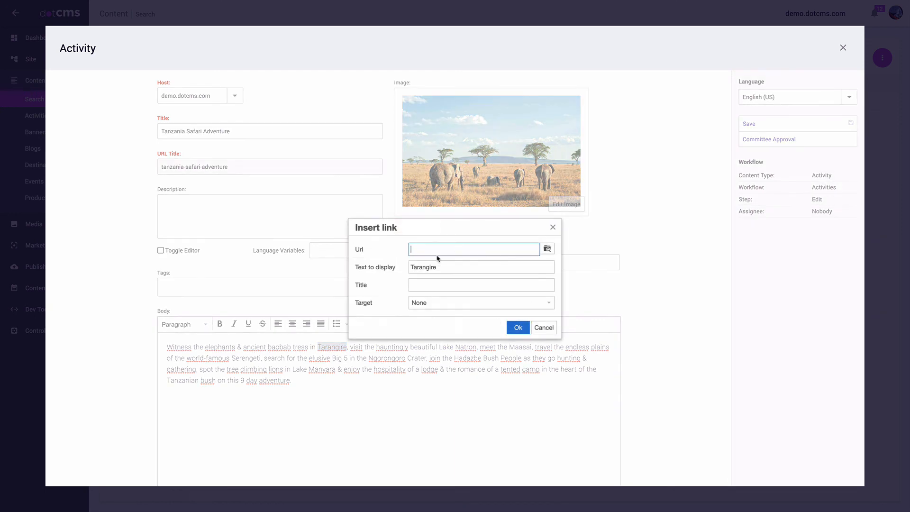
click(437, 252)
text(https://qwerqwreqwerqwer.com)
click(518, 327)
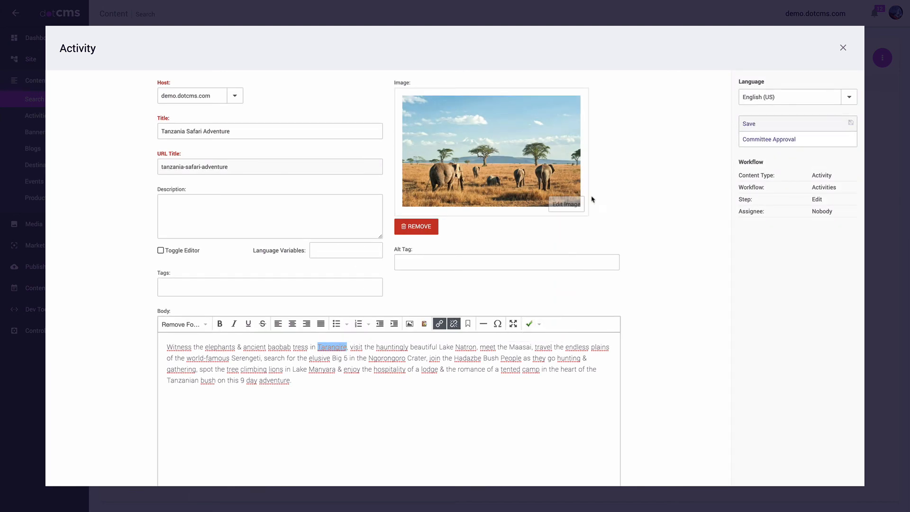
Step: Save the new Tanzania Safari Adventure activity and close the editor
scroll(567, 251, down, 3)
scroll(565, 216, up, 4)
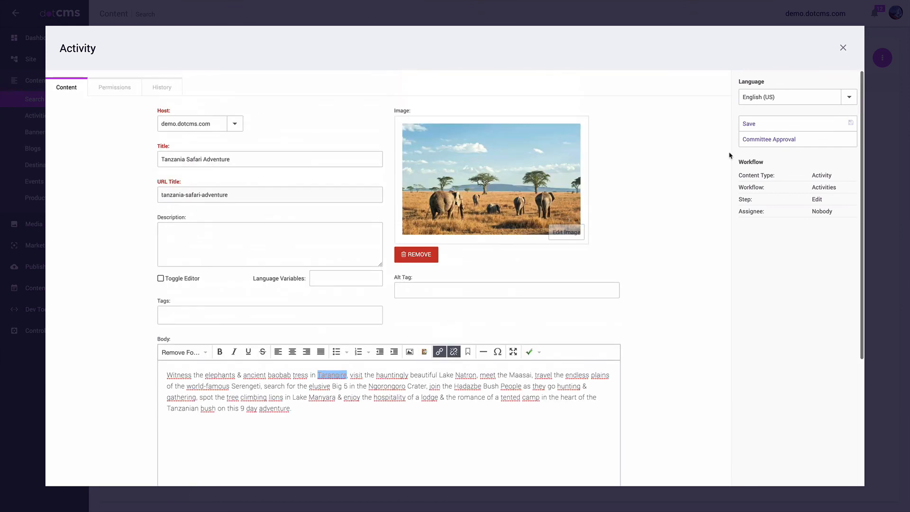
click(773, 125)
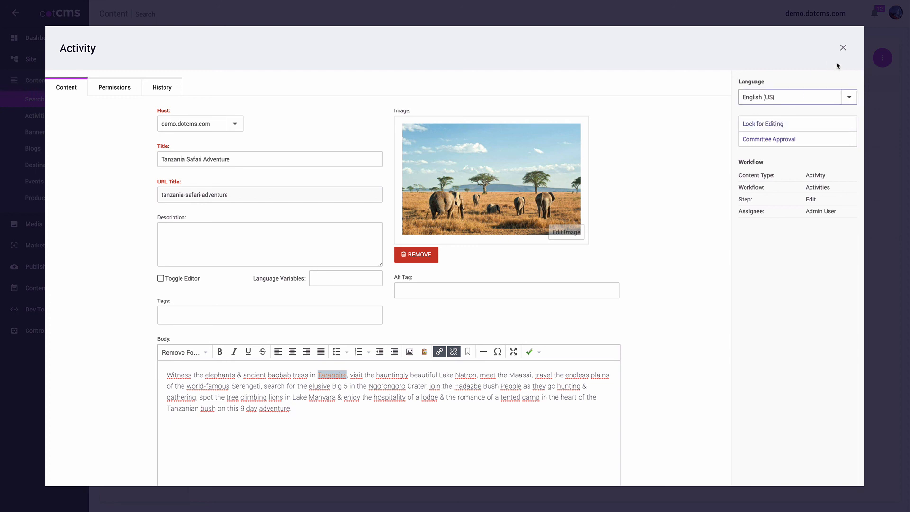
click(843, 48)
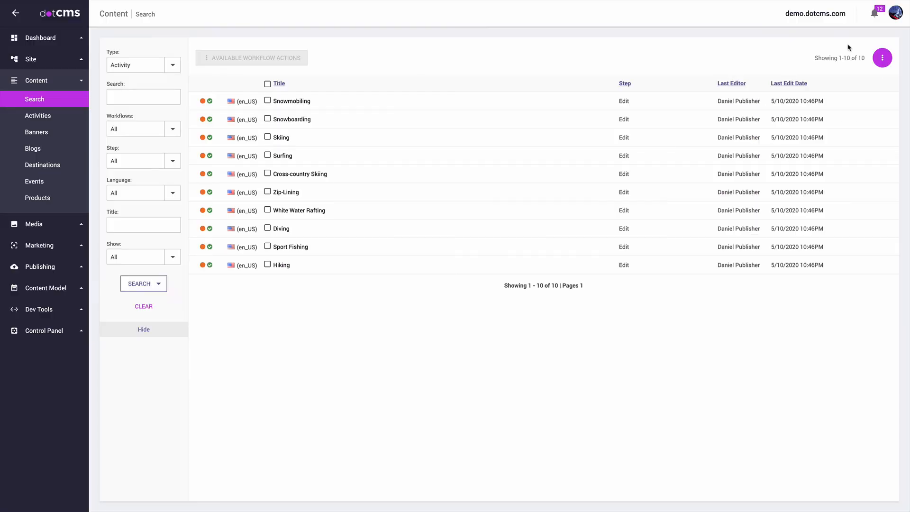
Step: Log in as the publisher user, confirming with the password, and open Content > Search
click(895, 18)
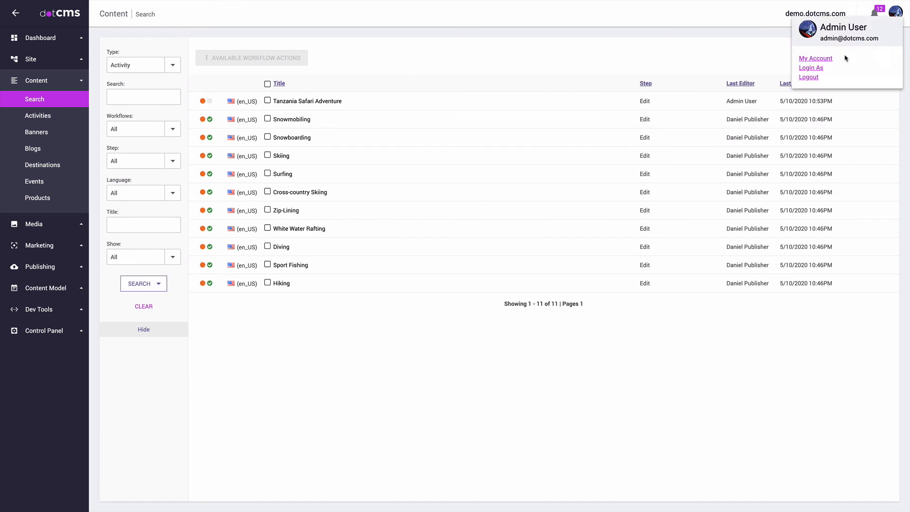
click(815, 67)
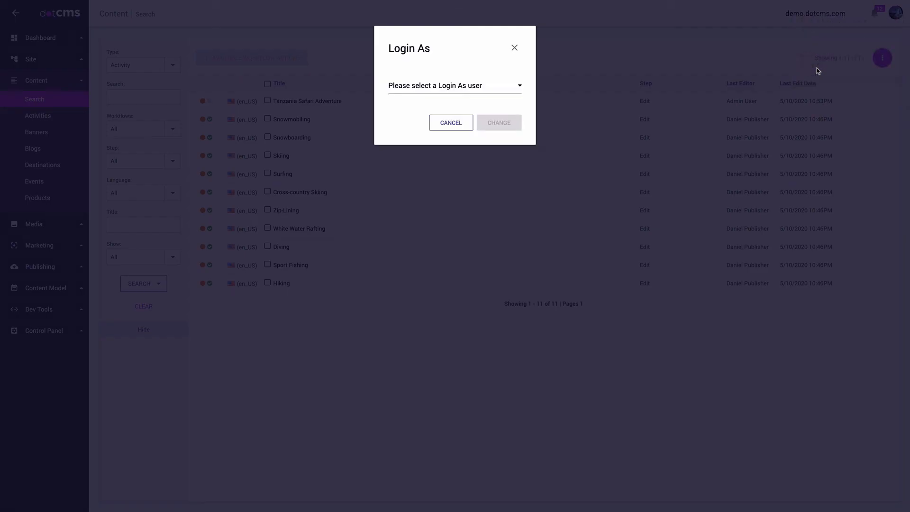
click(461, 85)
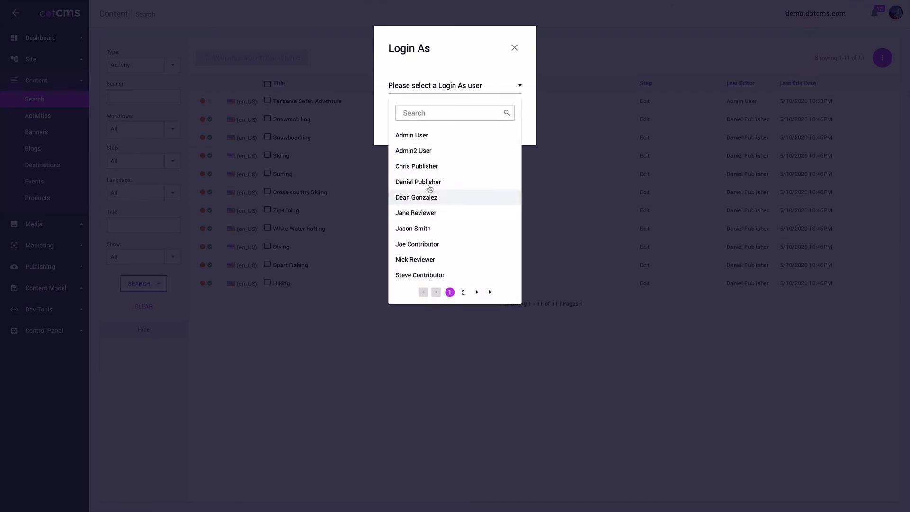
click(430, 183)
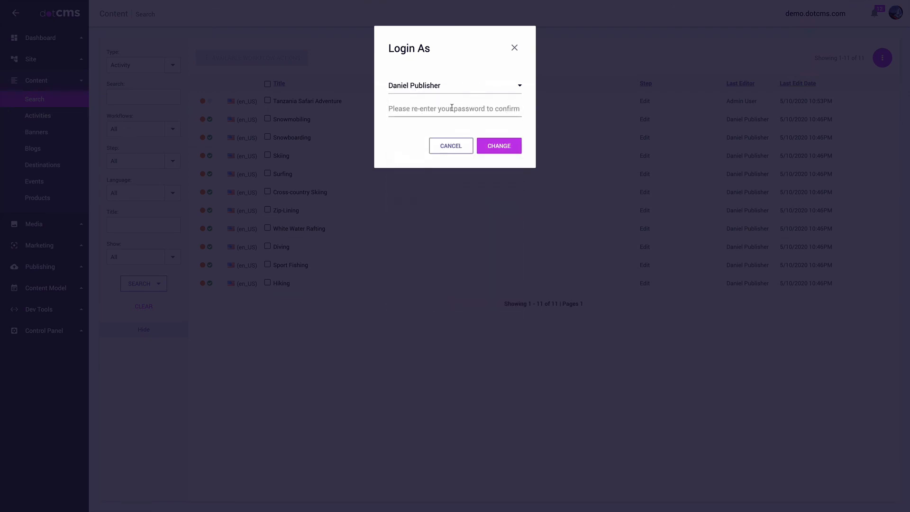
click(445, 112)
text(a)
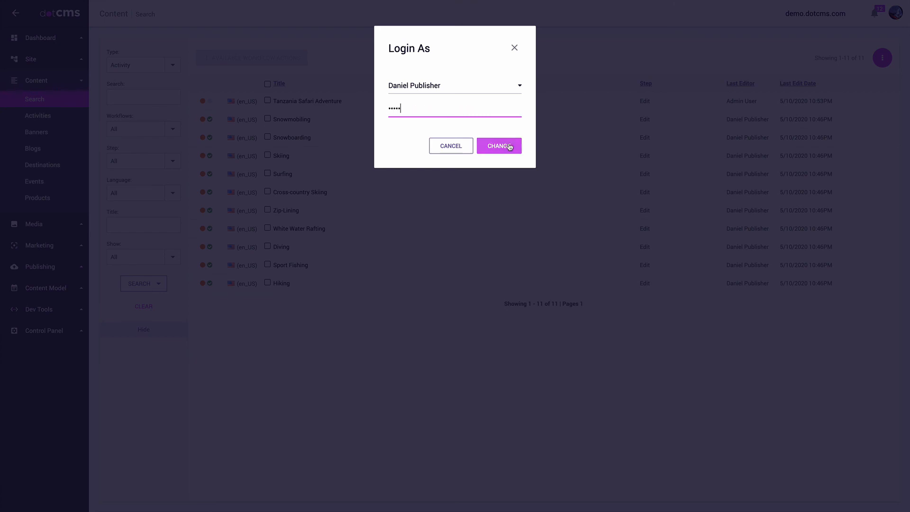
click(507, 145)
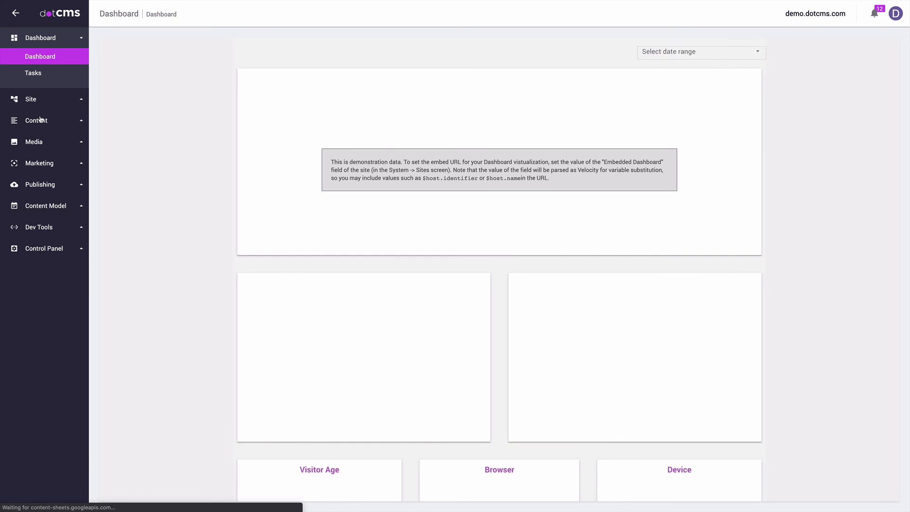
click(40, 119)
click(23, 102)
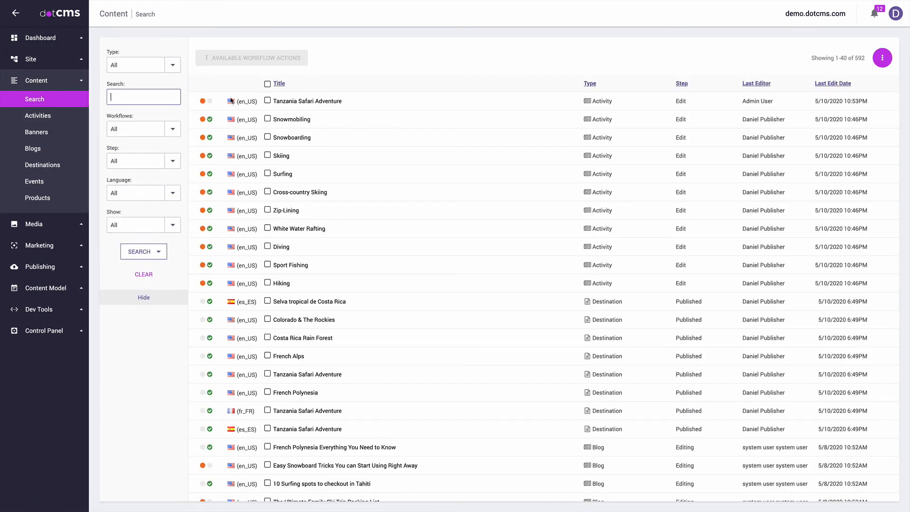
Step: Run Committee Approval on Tanzania Safari Adventure and close its editor
click(317, 101)
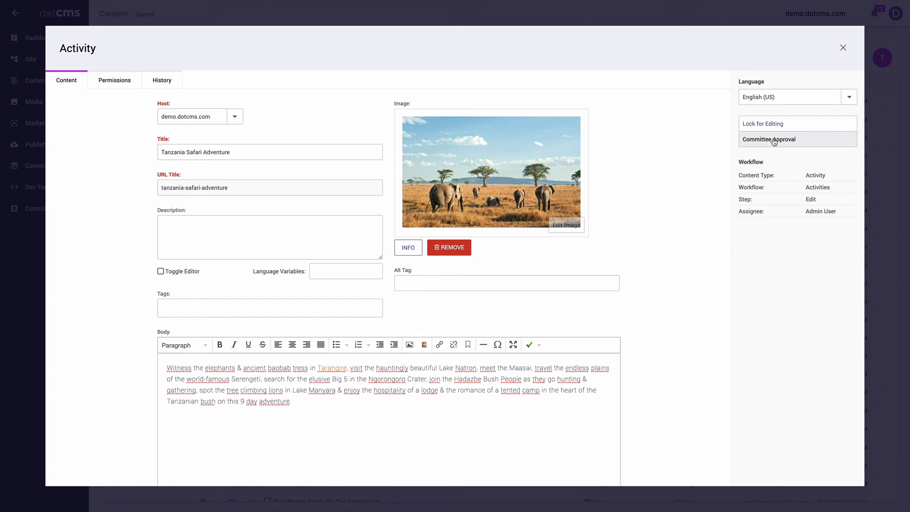
click(773, 140)
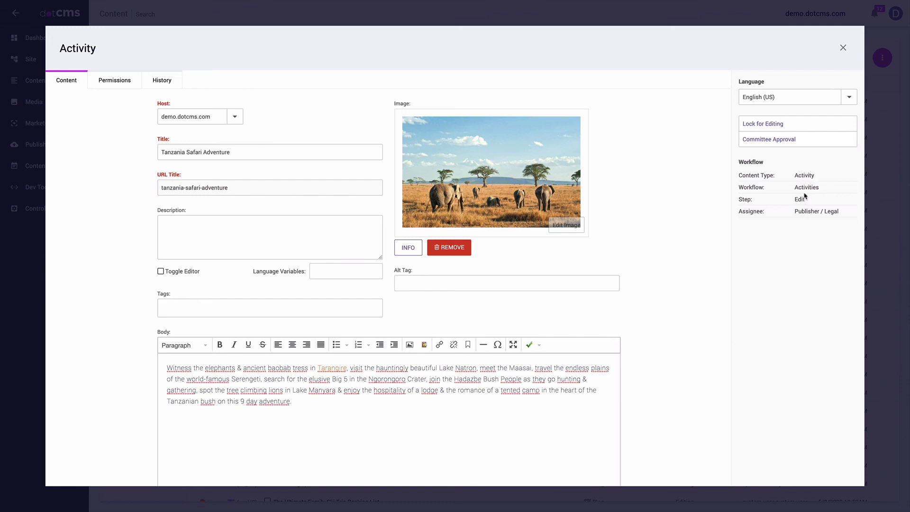
drag(804, 201, 794, 202)
click(842, 48)
click(896, 13)
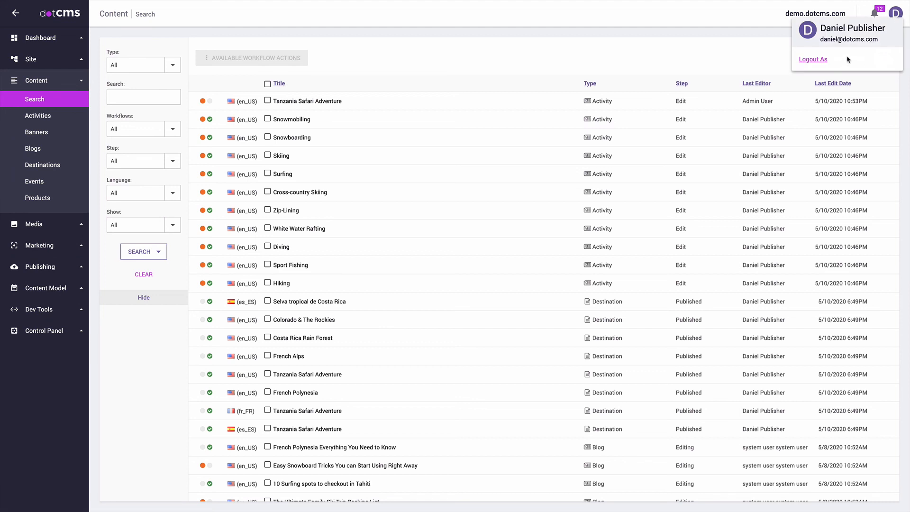
Step: End the publisher impersonation and pick the approver user from the Login As list
click(819, 64)
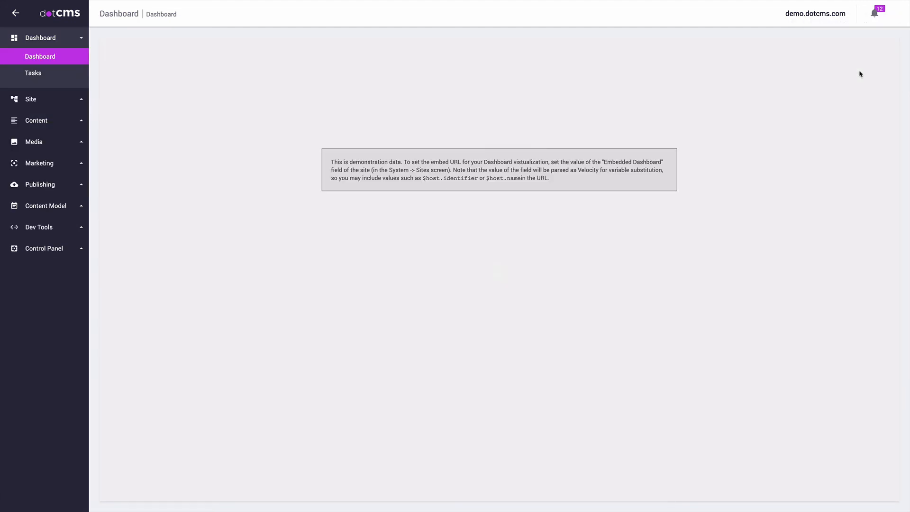
click(897, 13)
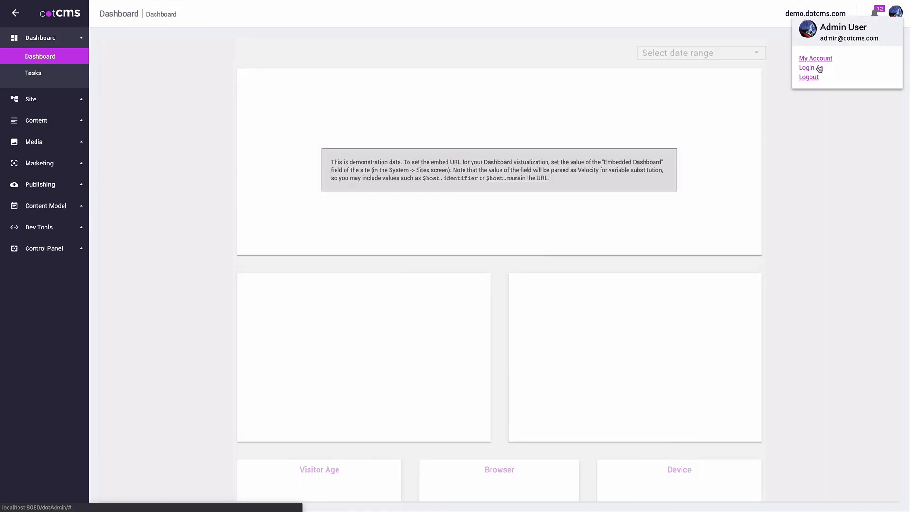
click(811, 68)
click(454, 86)
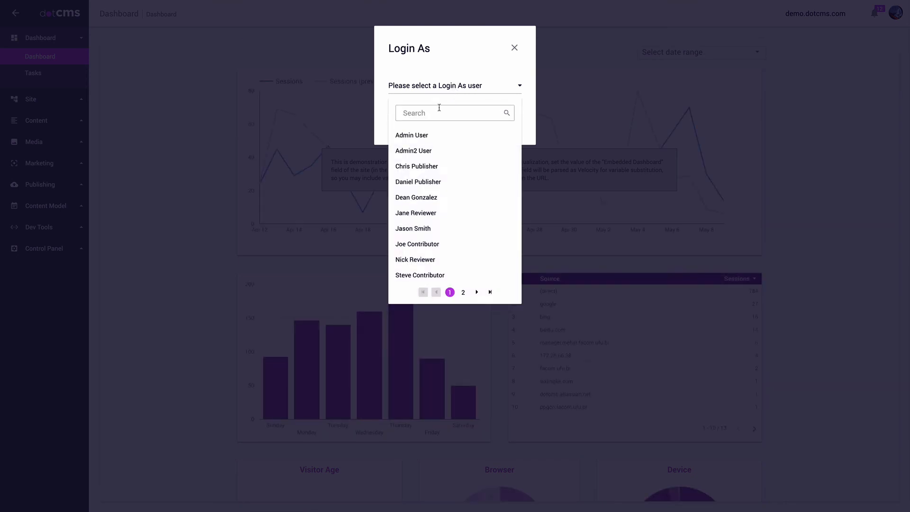
text(dean)
click(433, 133)
Step: Confirm the switch with the account password and open Content > Search
click(453, 113)
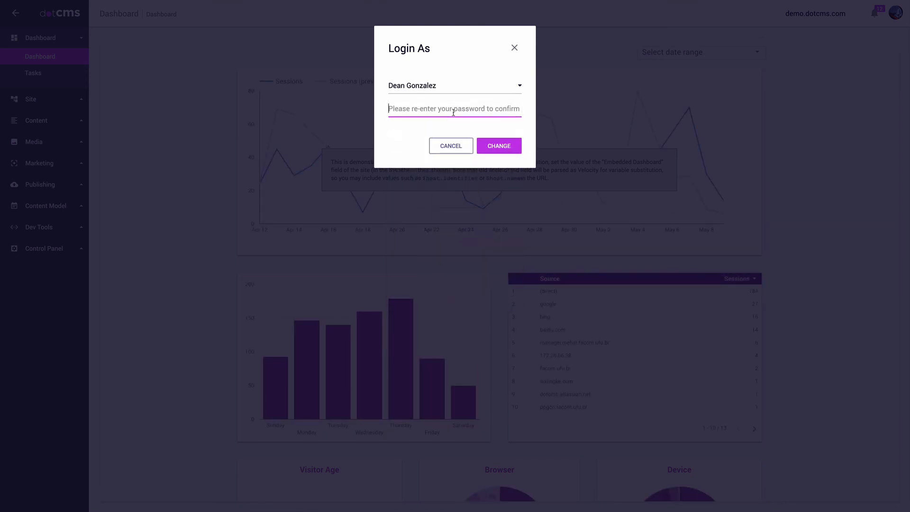
text(admin)
key(Return)
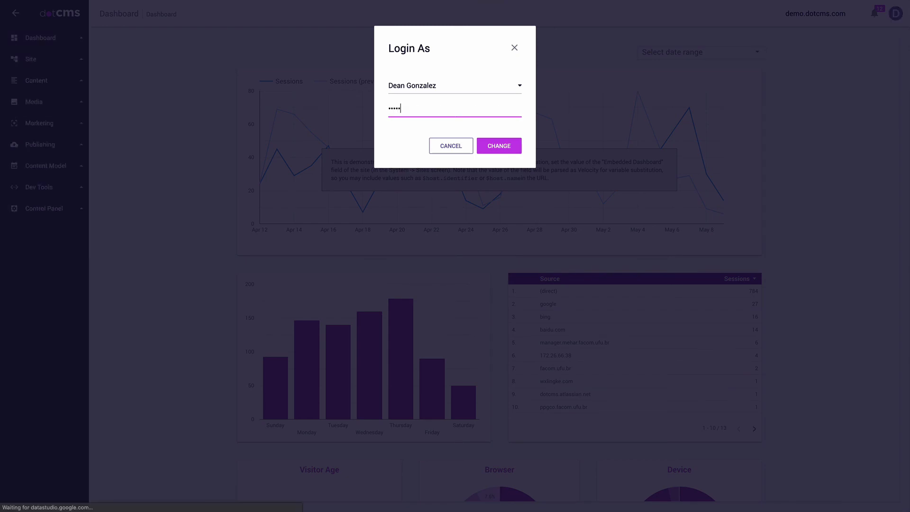
click(36, 129)
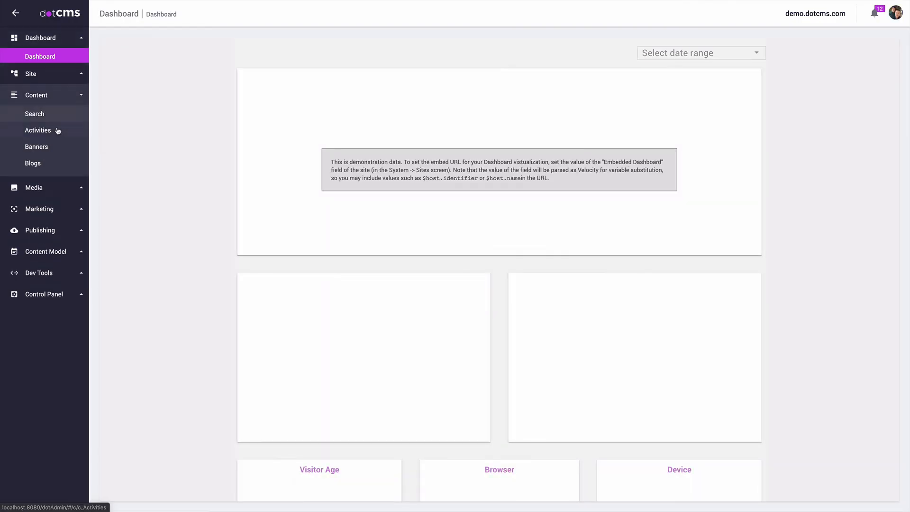
click(37, 101)
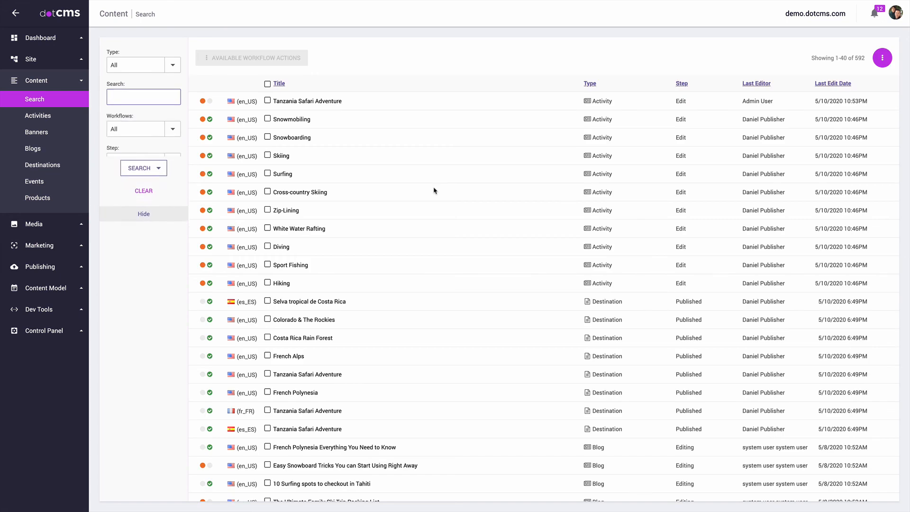
Step: Move Tanzania Safari Adventure to Approval via Committee Approval, then attempt Publish, which hits a broken-link error
click(308, 102)
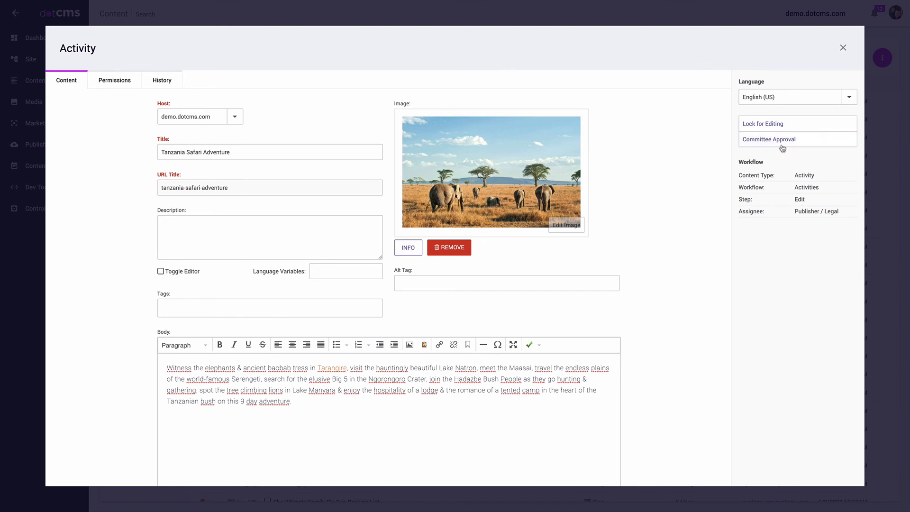
click(783, 141)
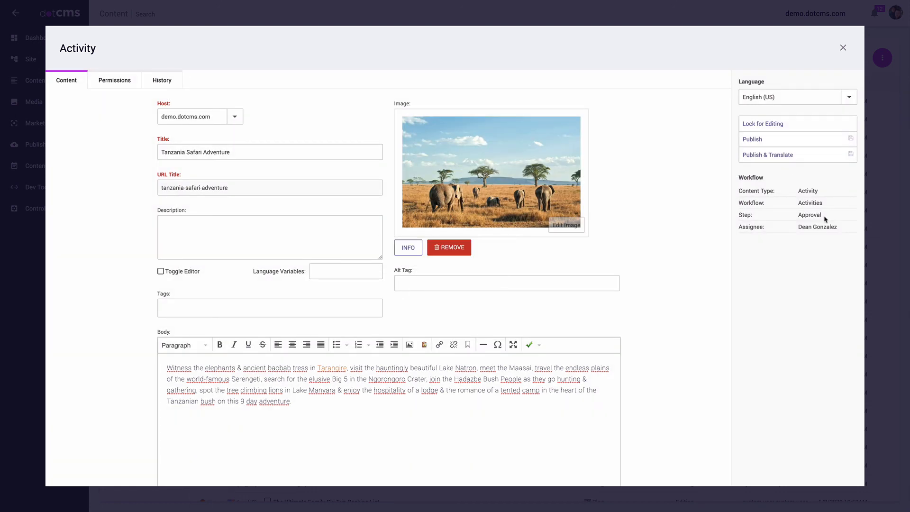
drag(828, 216, 839, 230)
drag(795, 203, 809, 203)
click(764, 141)
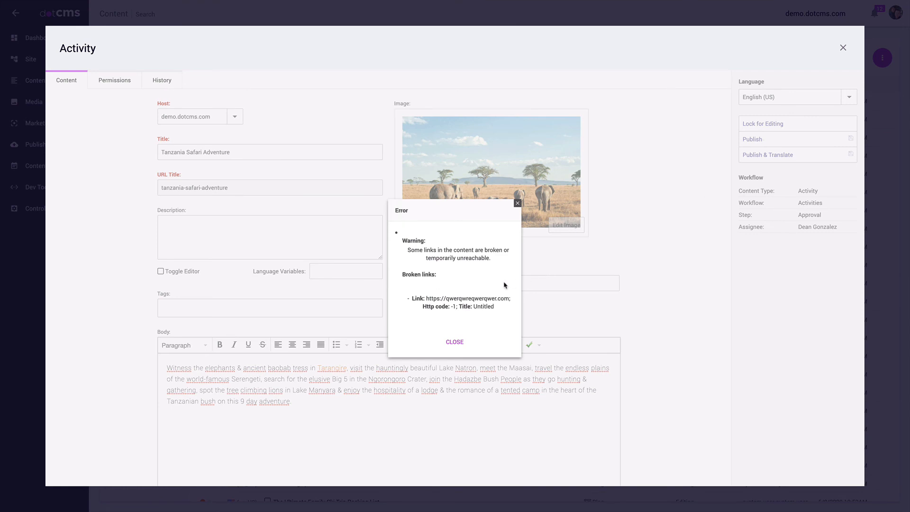
drag(508, 297, 429, 300)
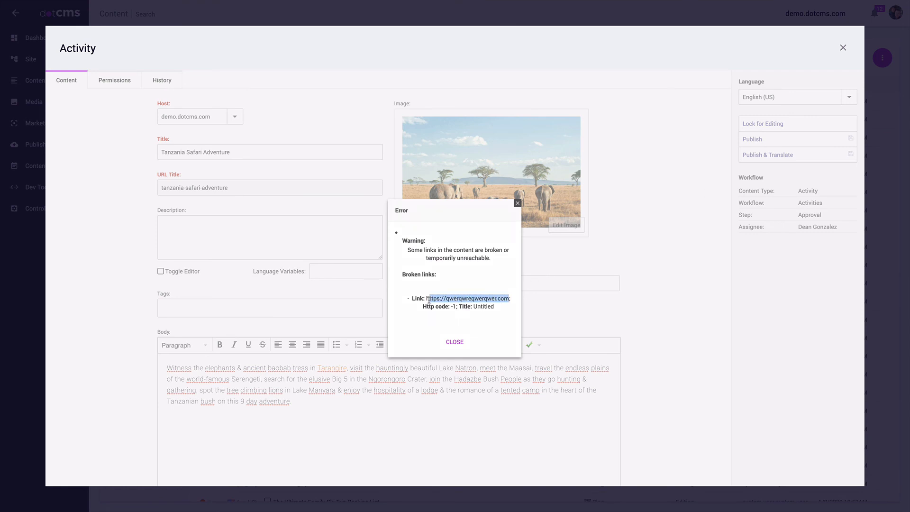
click(518, 203)
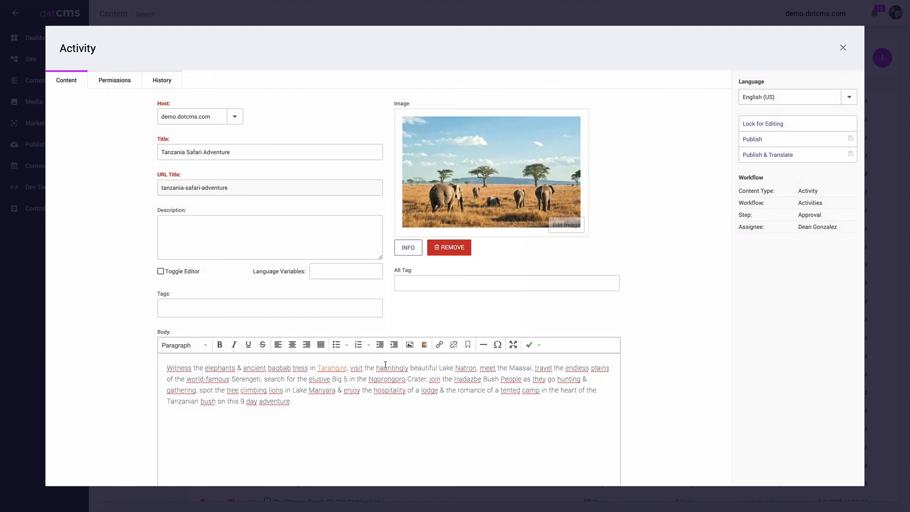
double_click(345, 369)
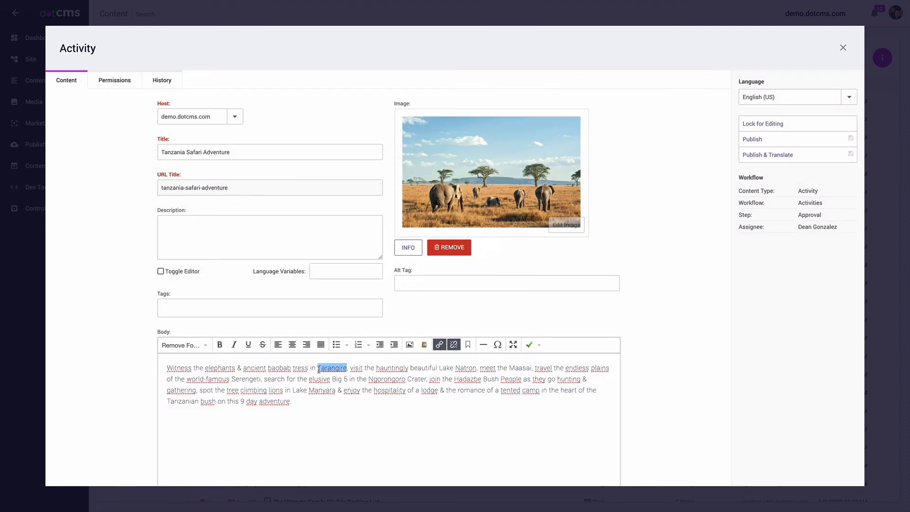
click(440, 343)
text(https://qwerqwreqwerqwer.com)
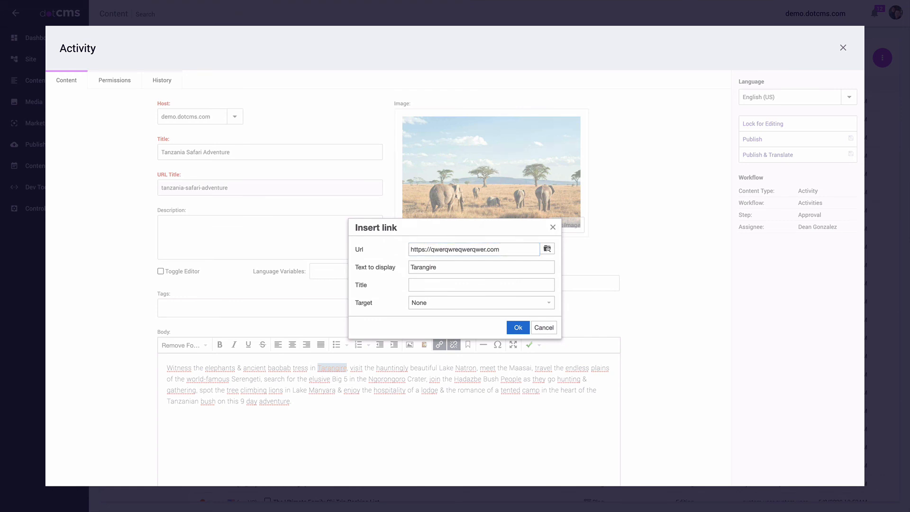
drag(502, 248, 403, 252)
text(https://www.safaribookings.com/tours/tanzania)
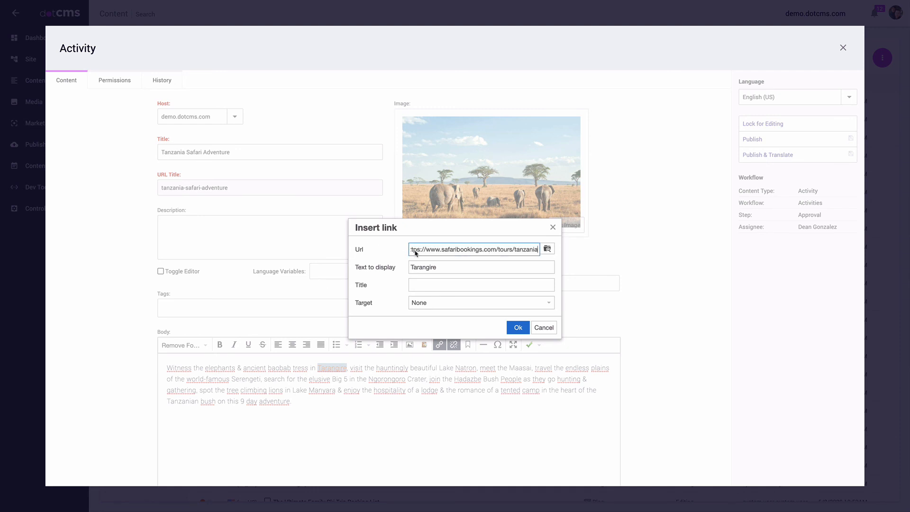
click(518, 327)
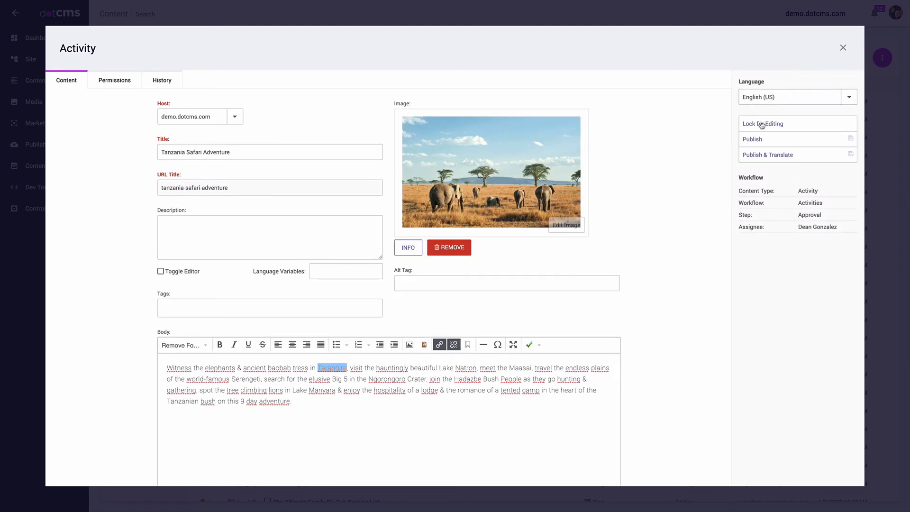
Step: Lock Tanzania Safari Adventure, publish it in English (US), and close the editor
click(783, 126)
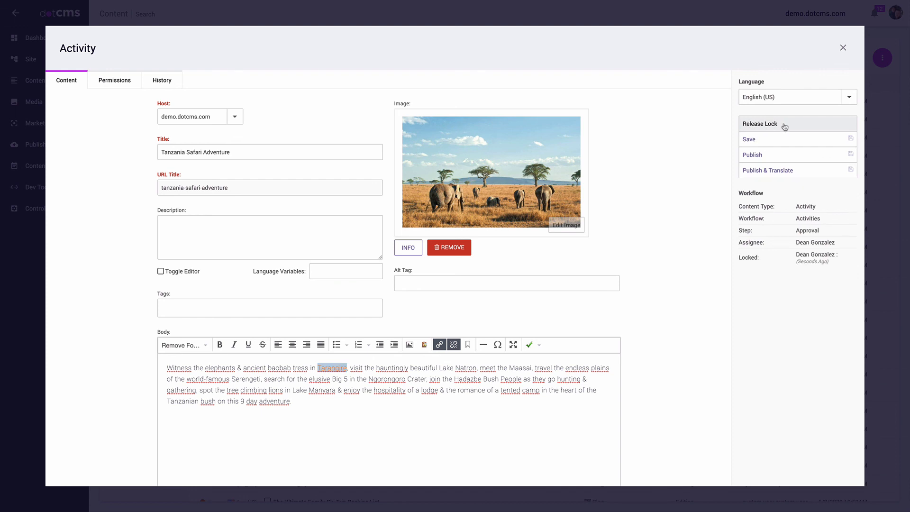
click(753, 155)
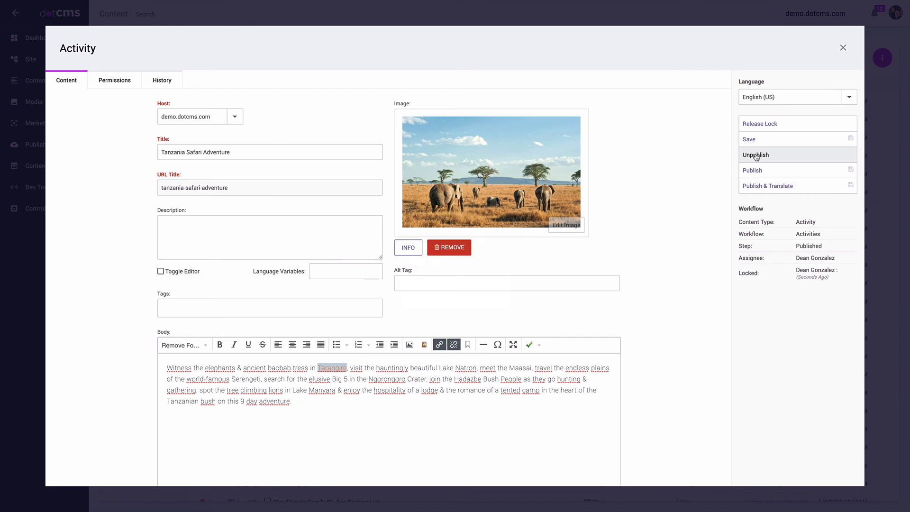
drag(824, 247, 799, 244)
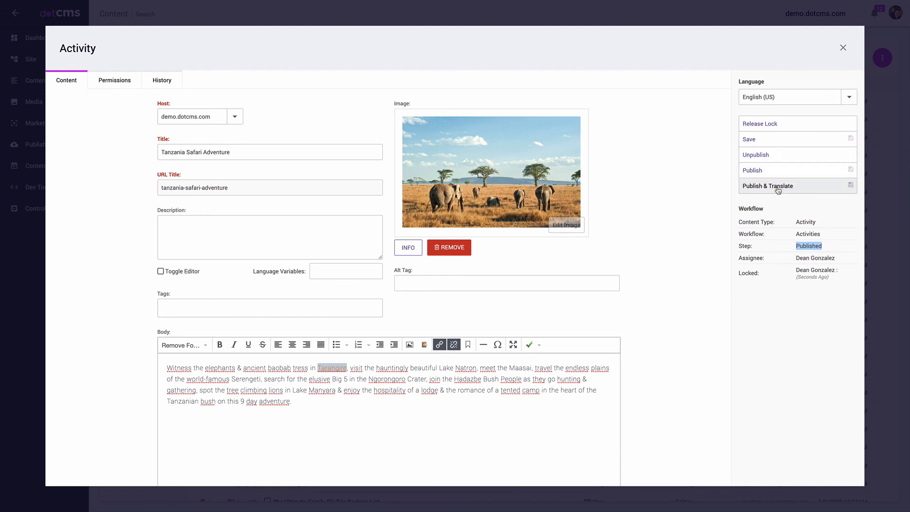
click(849, 96)
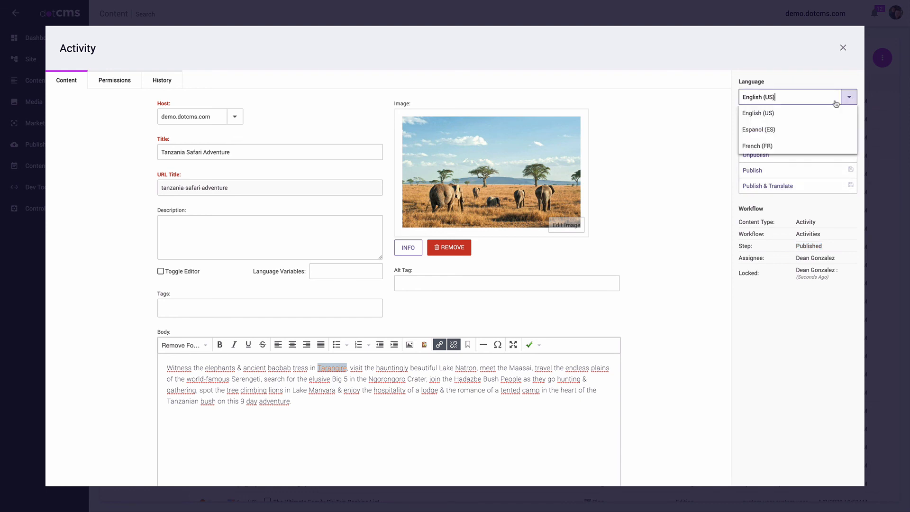
click(789, 80)
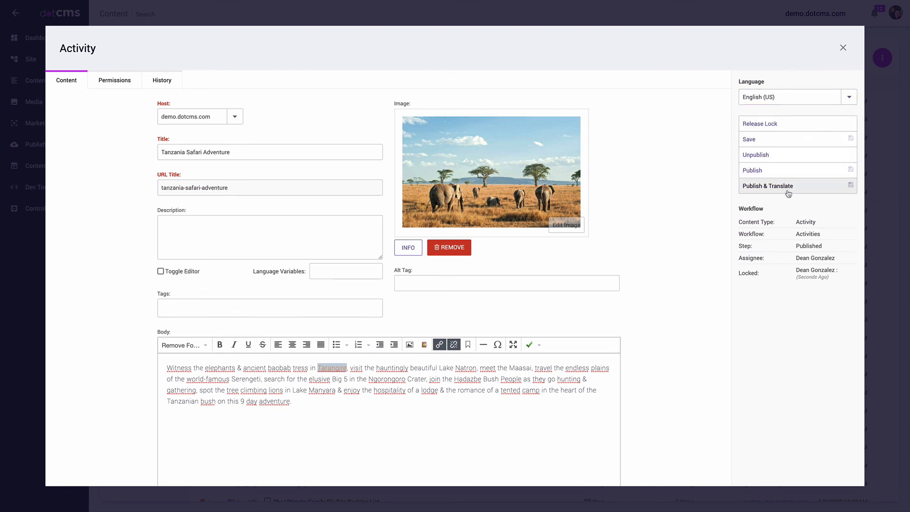
click(843, 47)
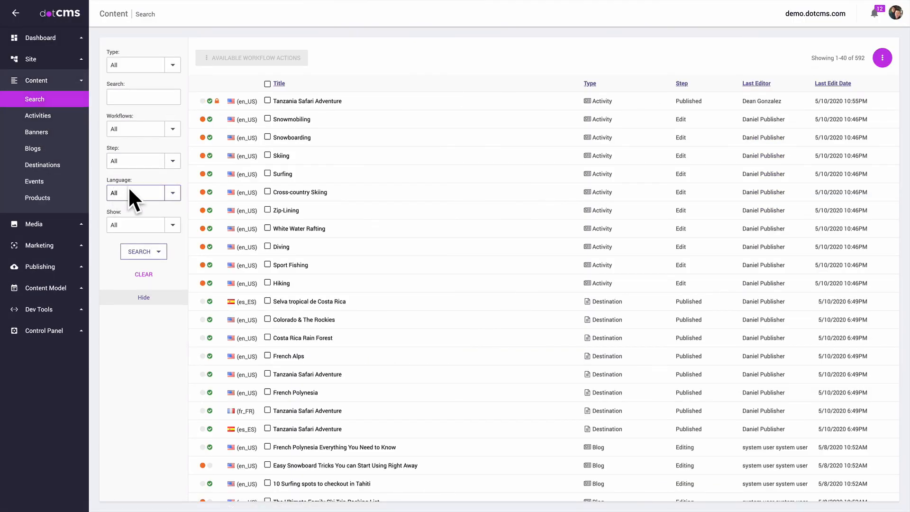
Step: Unlock Tanzania Safari Adventure from the content list, then run Publish & Translate on it
right_click(310, 104)
click(341, 219)
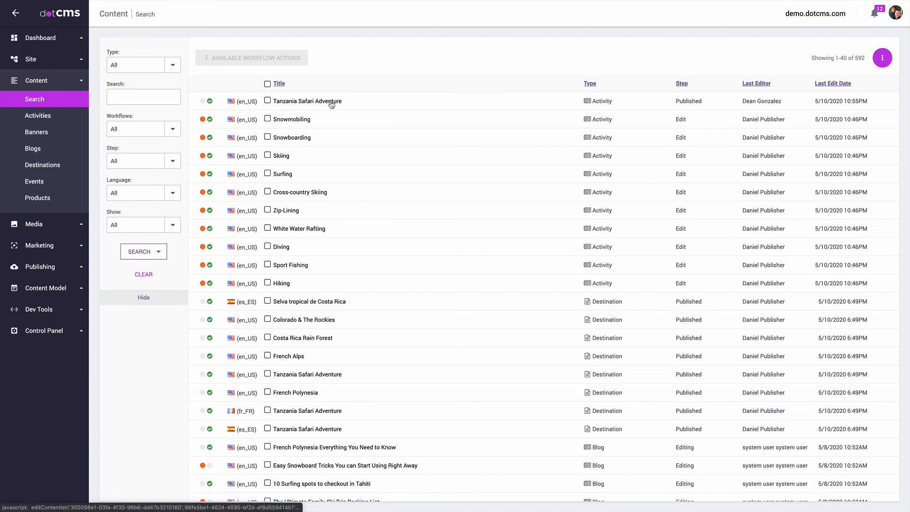
right_click(312, 101)
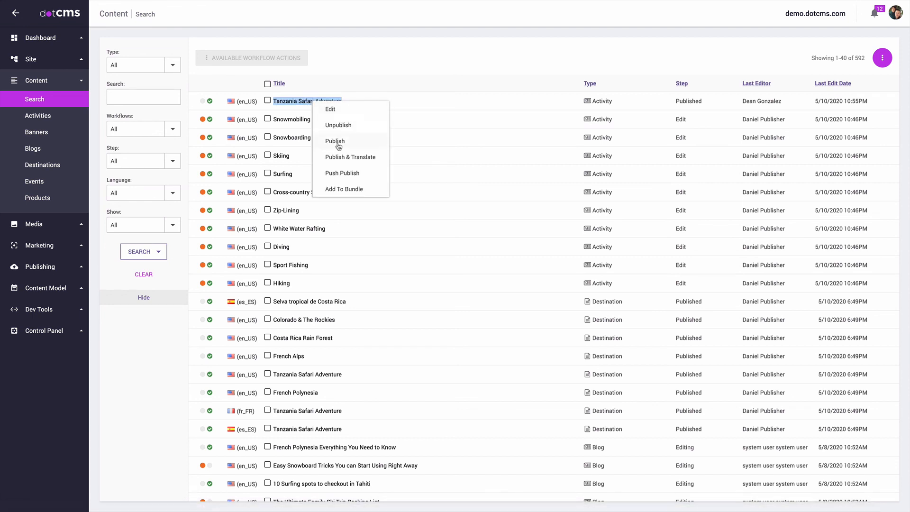
click(350, 158)
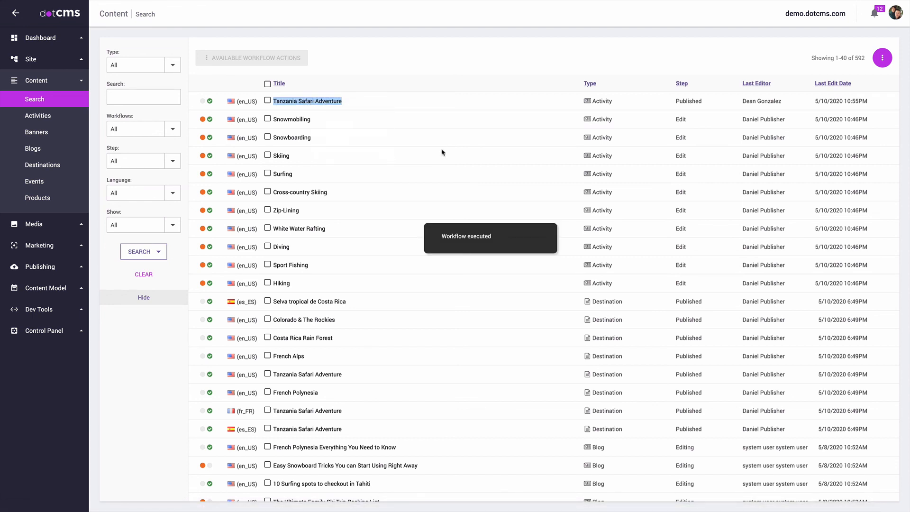
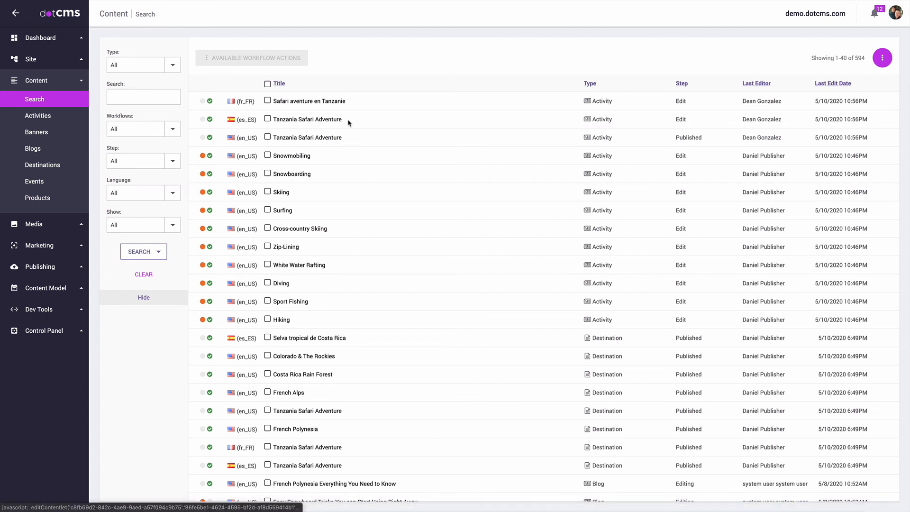
Step: Open the Spanish Tanzania Safari Adventure activity and look over its body text
click(311, 122)
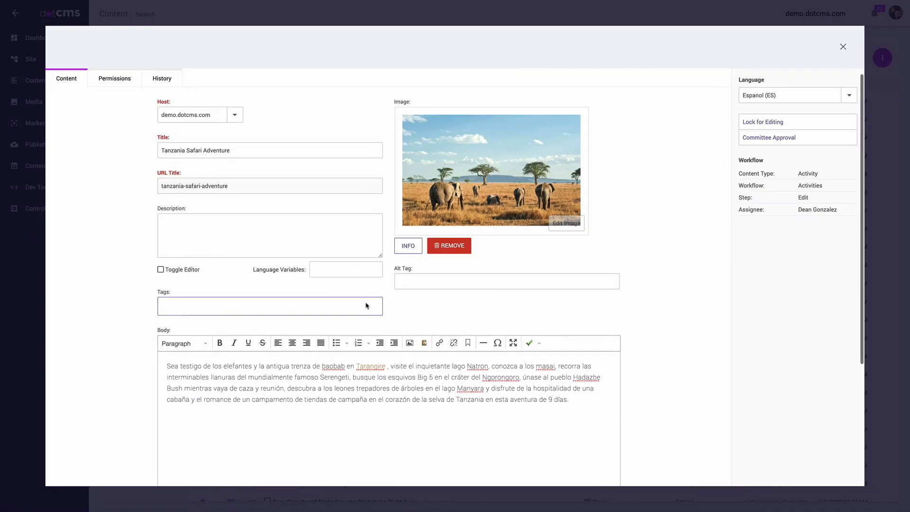
scroll(365, 303, down, 3)
scroll(360, 303, down, 2)
drag(186, 213, 145, 222)
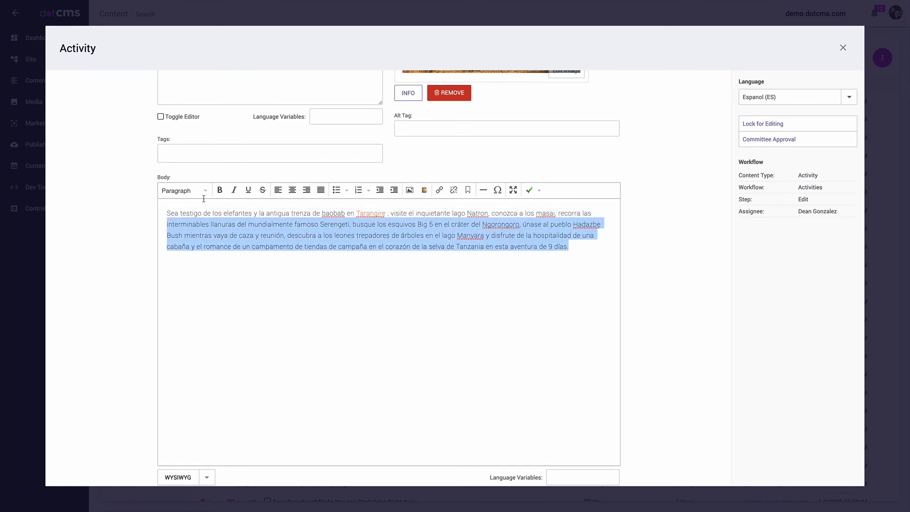
click(627, 278)
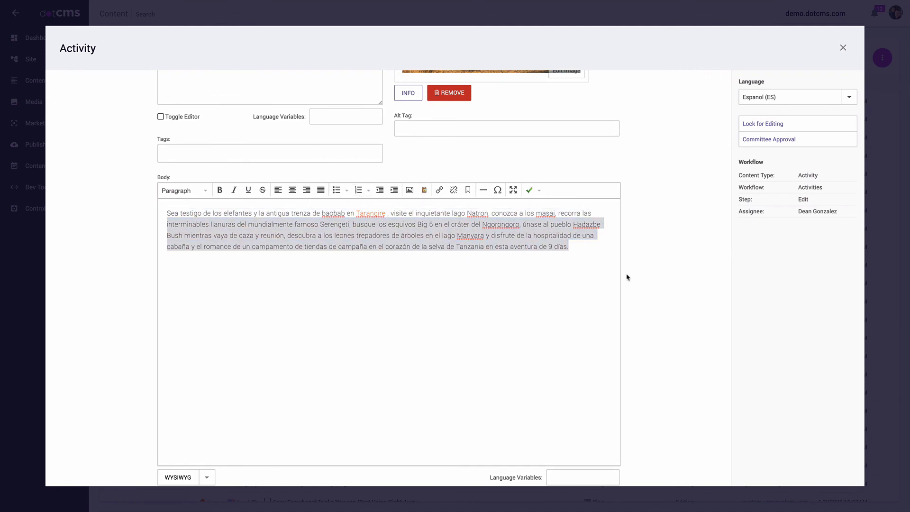
Step: Switch the activity to its French version, select its title, then return to English
click(845, 96)
click(769, 144)
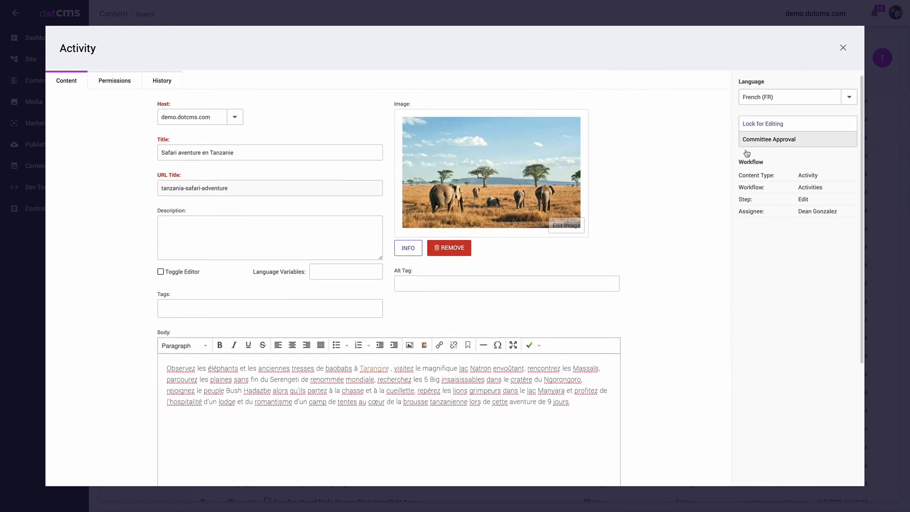
scroll(377, 375, down, 1)
drag(397, 349, 199, 302)
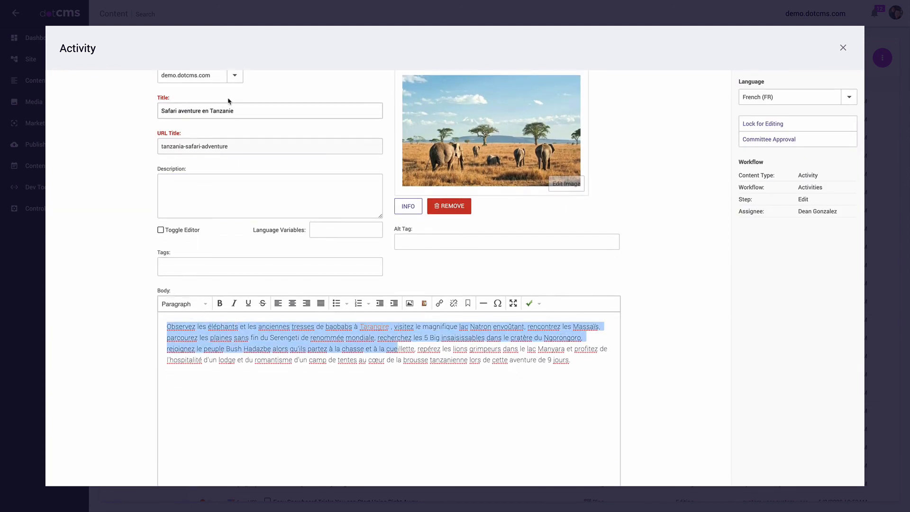
click(237, 109)
key(ctrl+a)
scroll(725, 157, up, 1)
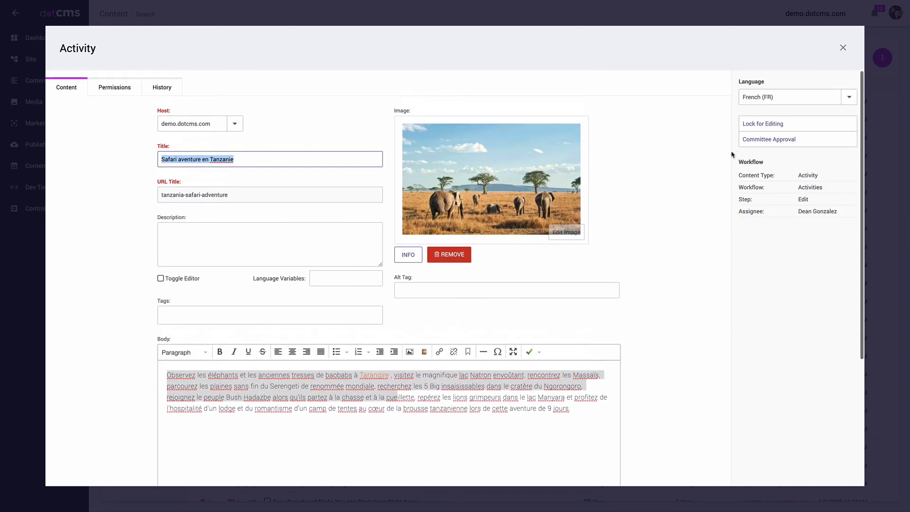
click(848, 97)
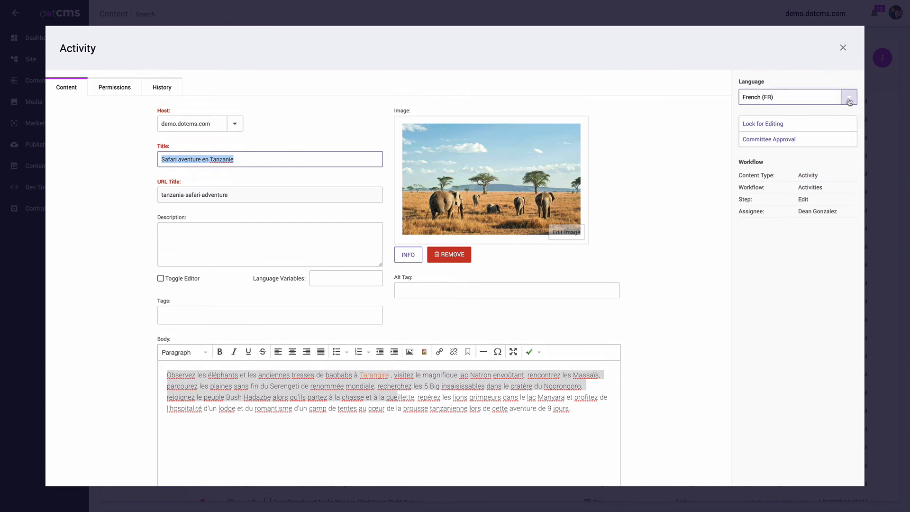
click(758, 113)
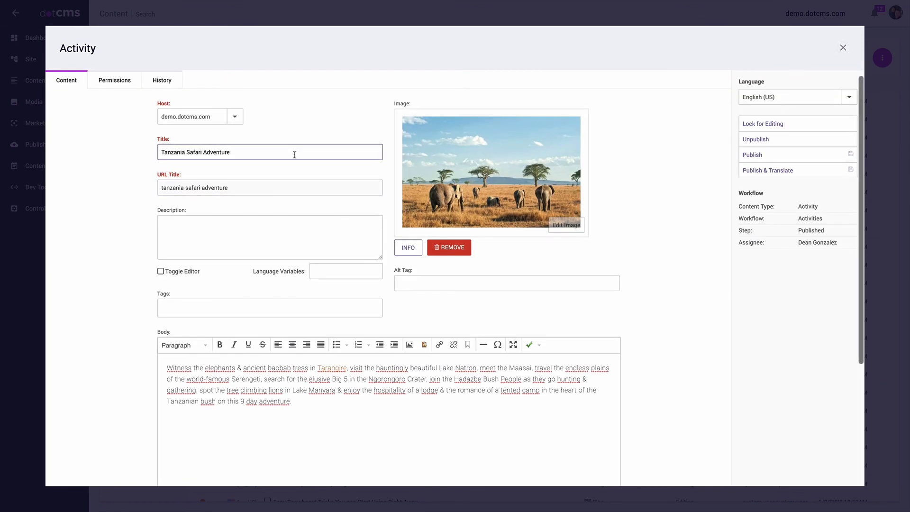
Step: Check the activity's version history, go back to the content form, and close the editor
click(176, 84)
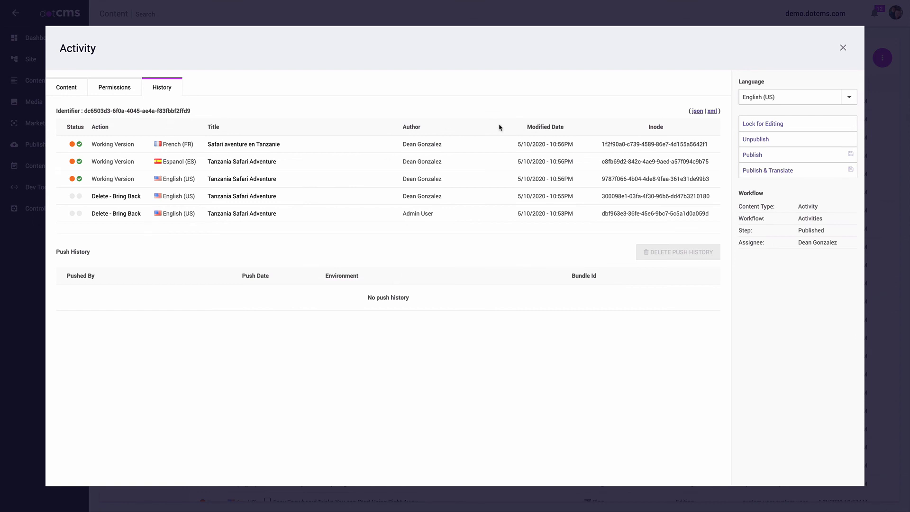
click(72, 89)
scroll(611, 202, down, 3)
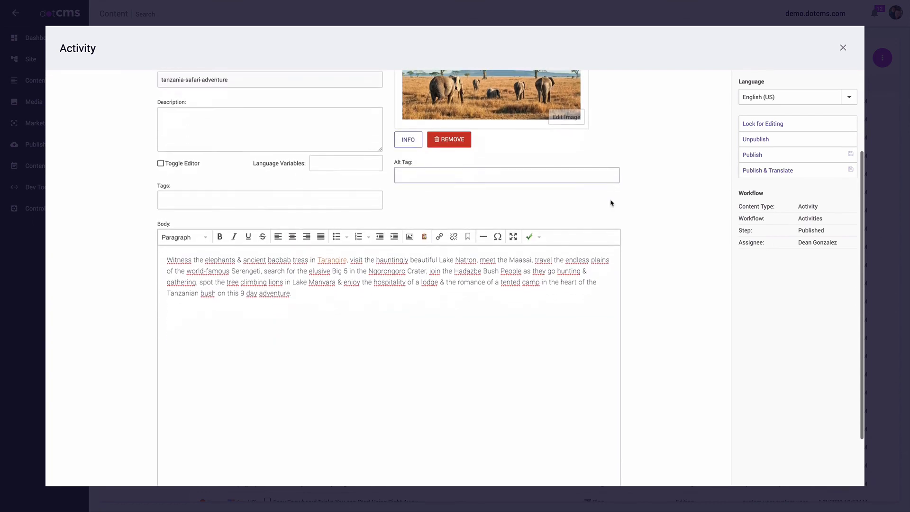
scroll(611, 202, up, 3)
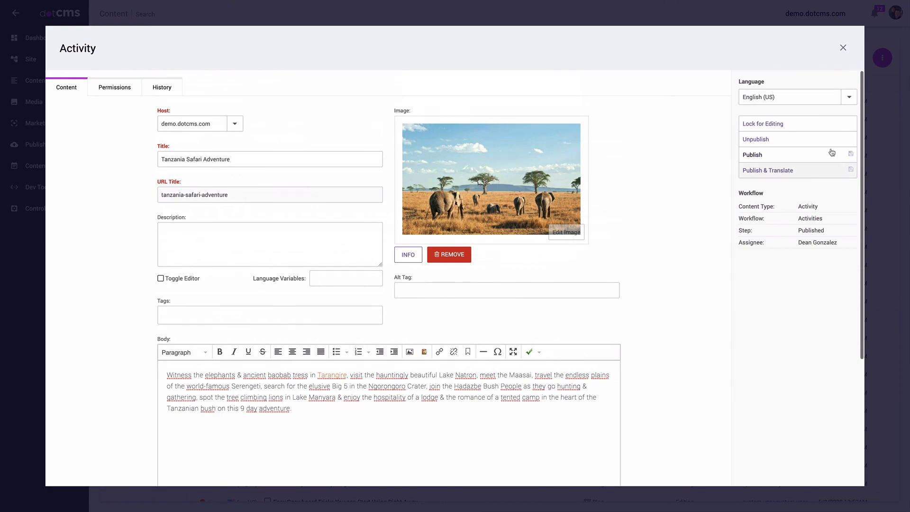
click(842, 49)
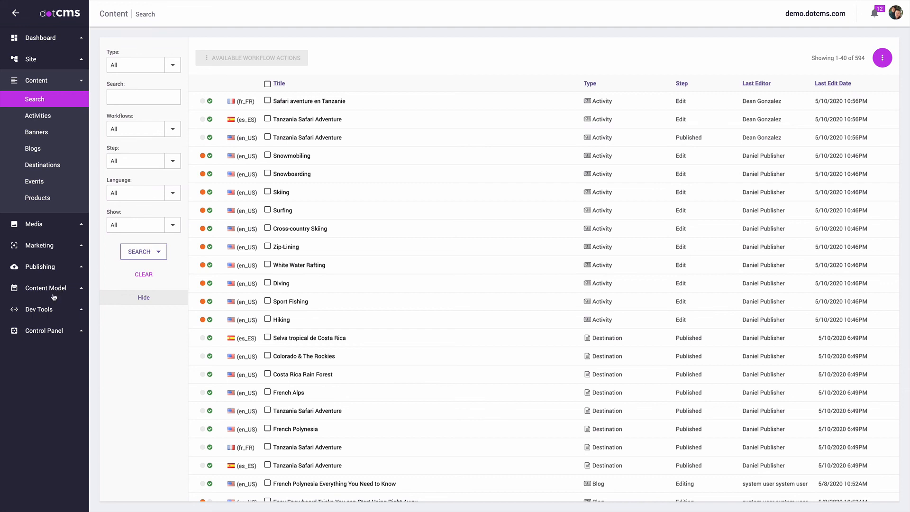
Step: Start push publishing the French safari activity, choosing push-remove instead
right_click(314, 103)
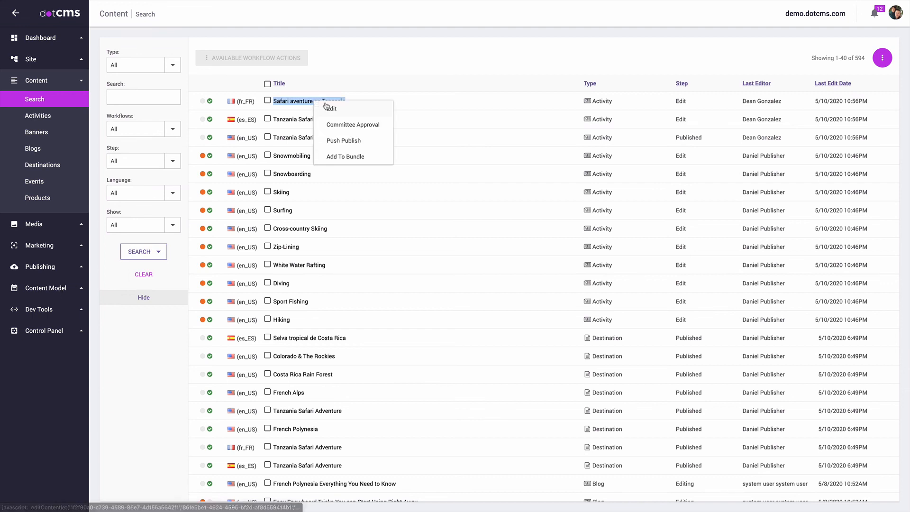
click(351, 142)
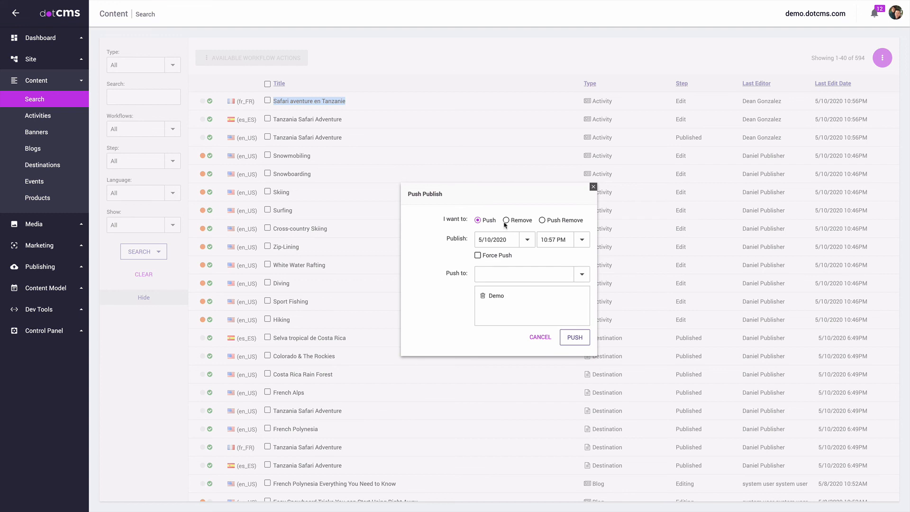
click(542, 221)
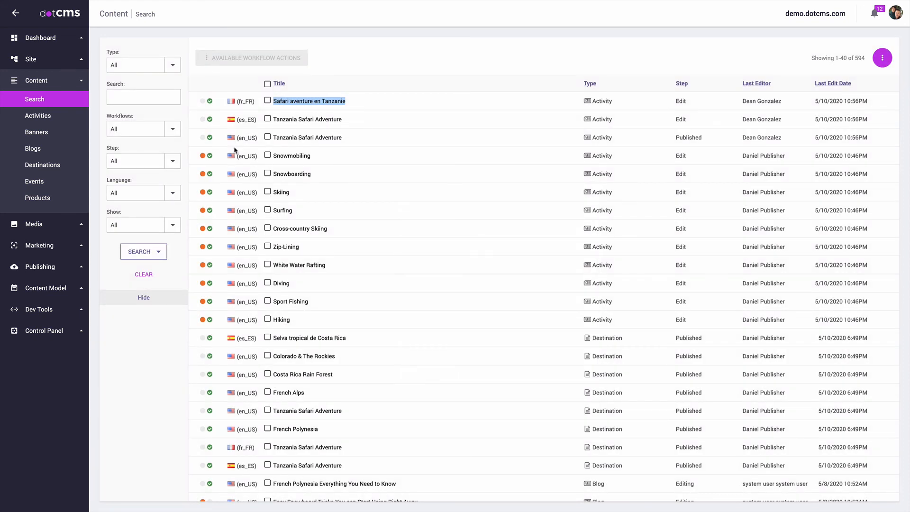
Step: Add a new action to the Activities workflow's Published step and start naming it Publish & Push
click(57, 288)
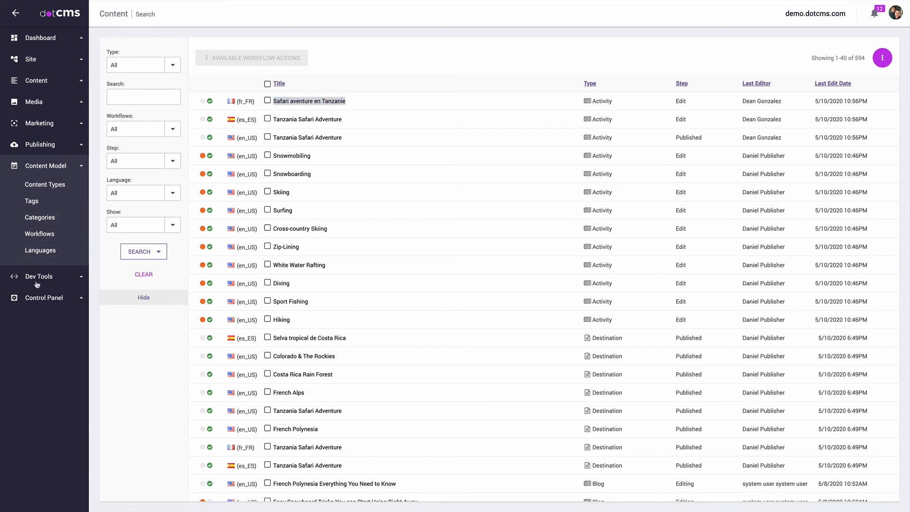
click(44, 235)
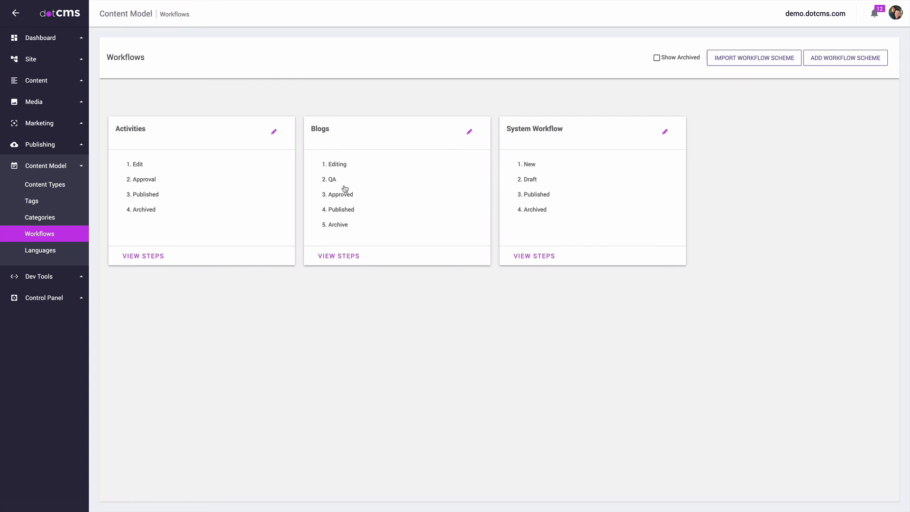
click(163, 194)
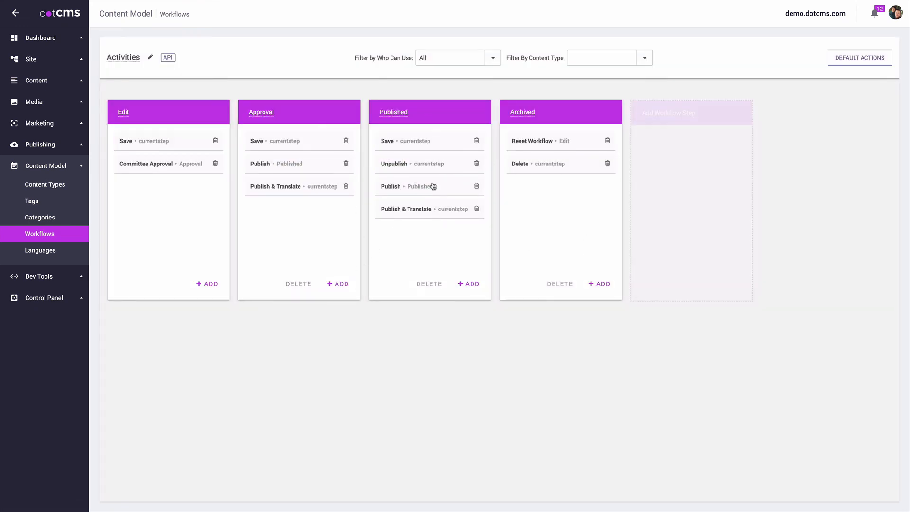
click(469, 284)
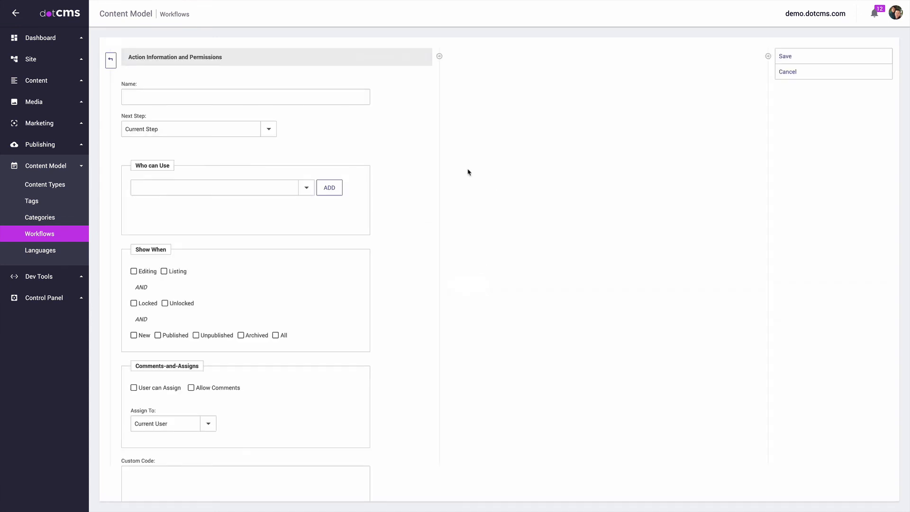
text(Publish & Push)
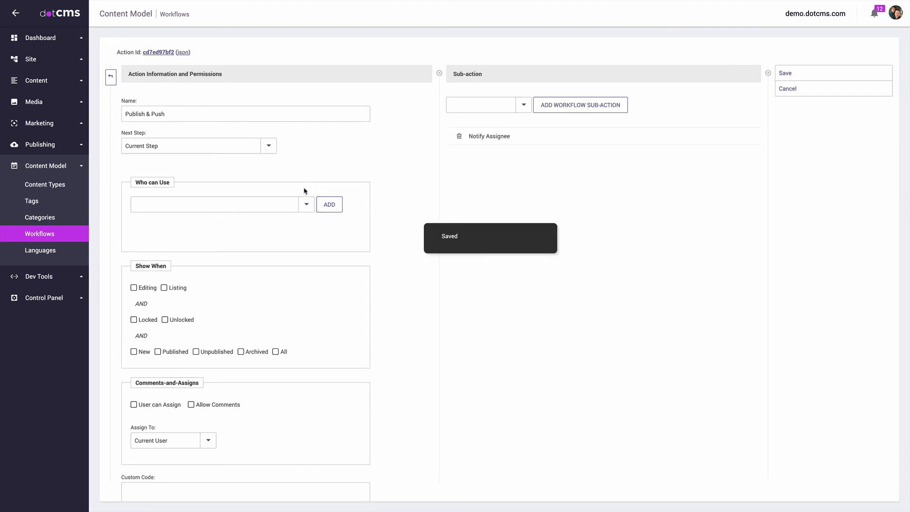
Step: Let the admin user use the action and tick All under Show When
click(219, 205)
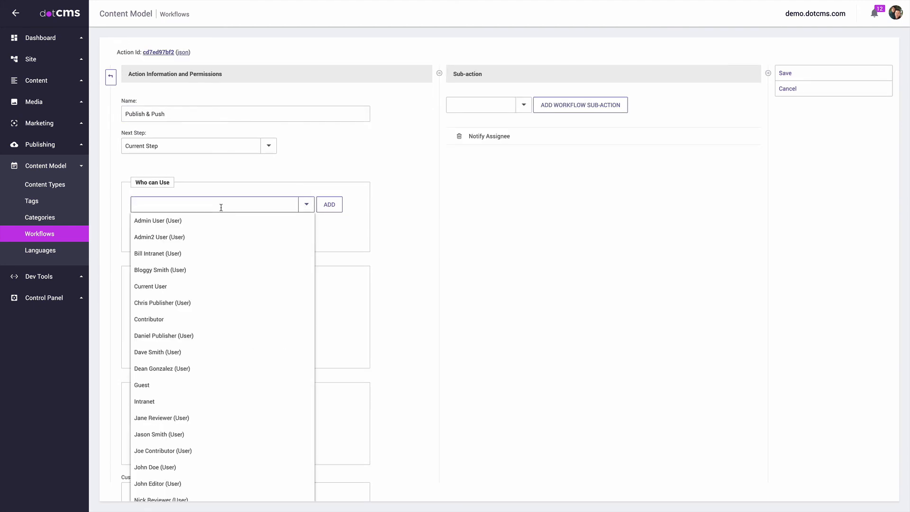
click(196, 220)
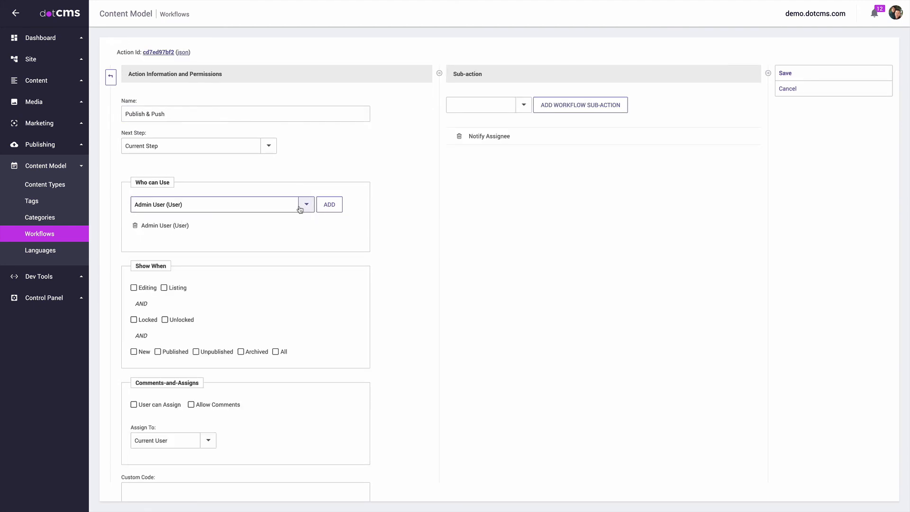
click(277, 352)
scroll(398, 289, down, 1)
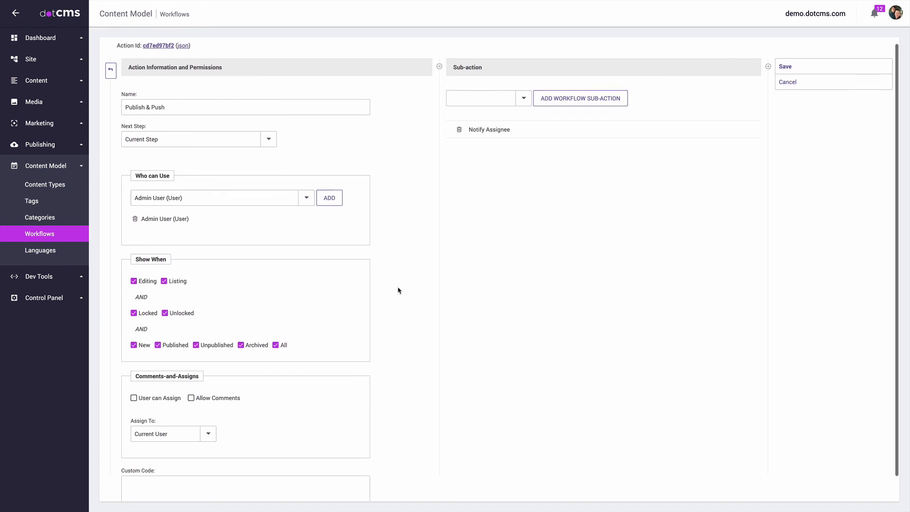
Step: Add Push Now as a sub-action, save the action, and glance at Push Now's parameters
click(525, 98)
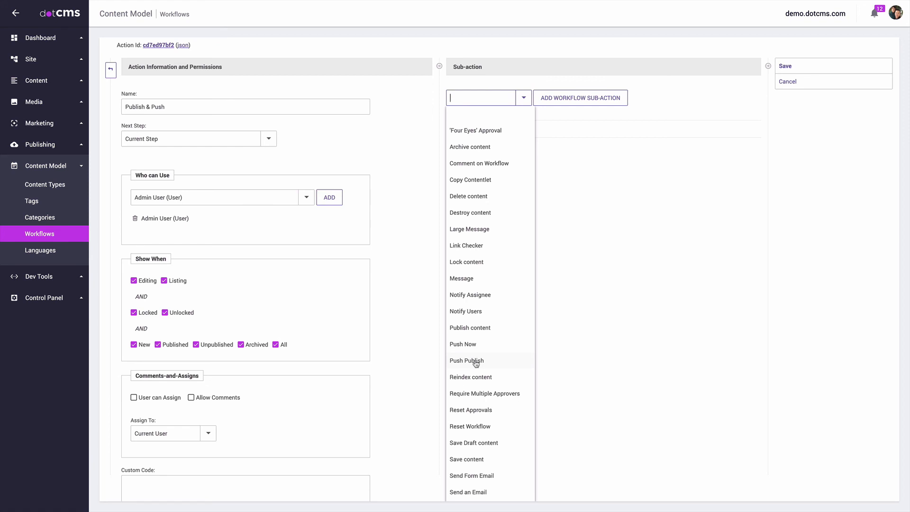
click(472, 344)
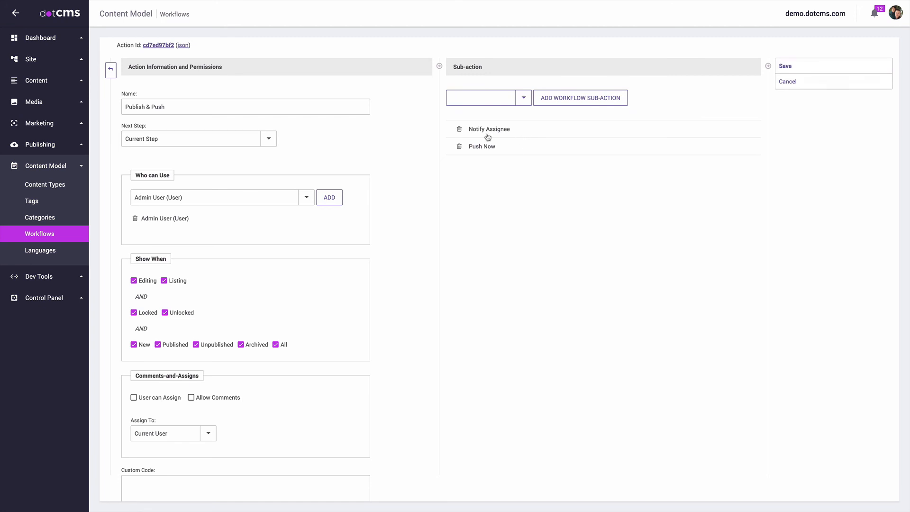
click(823, 72)
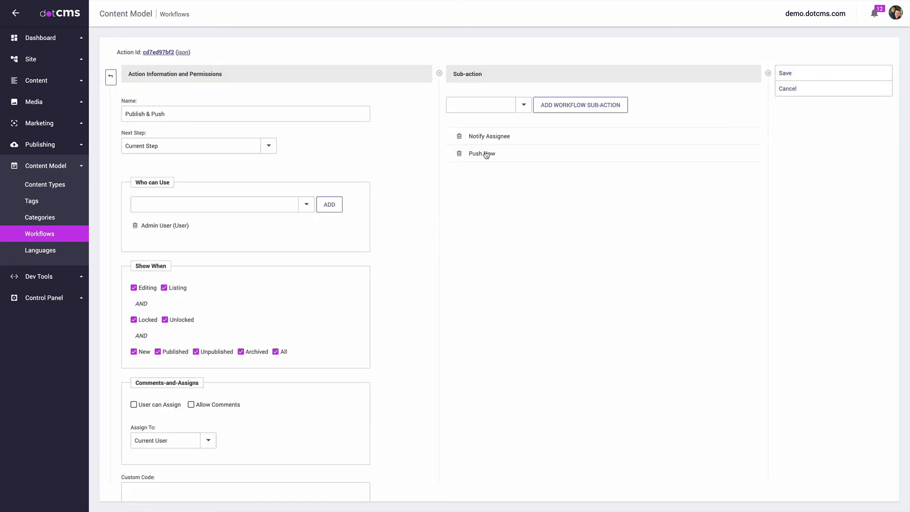
click(482, 153)
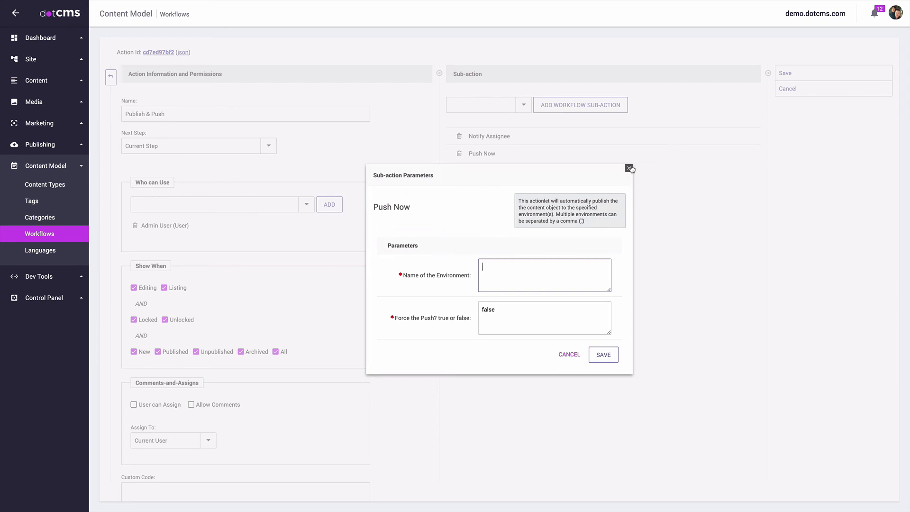
click(629, 168)
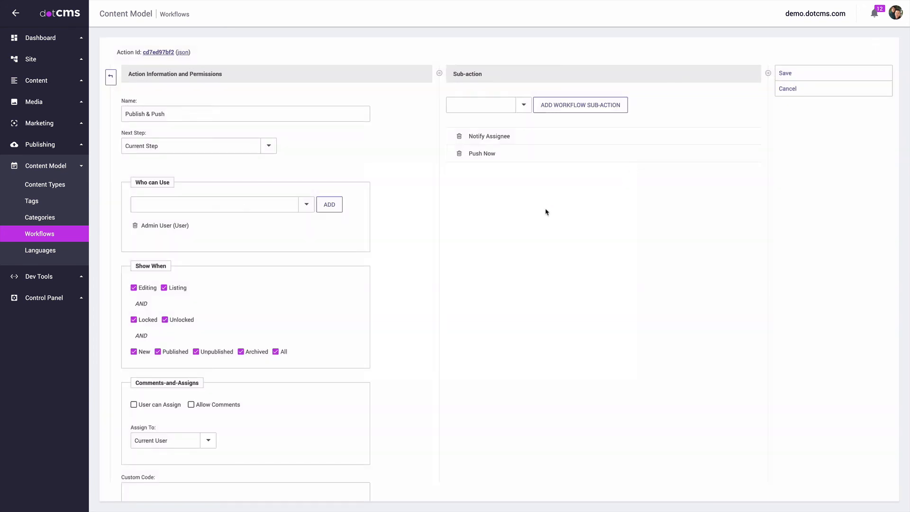
click(46, 300)
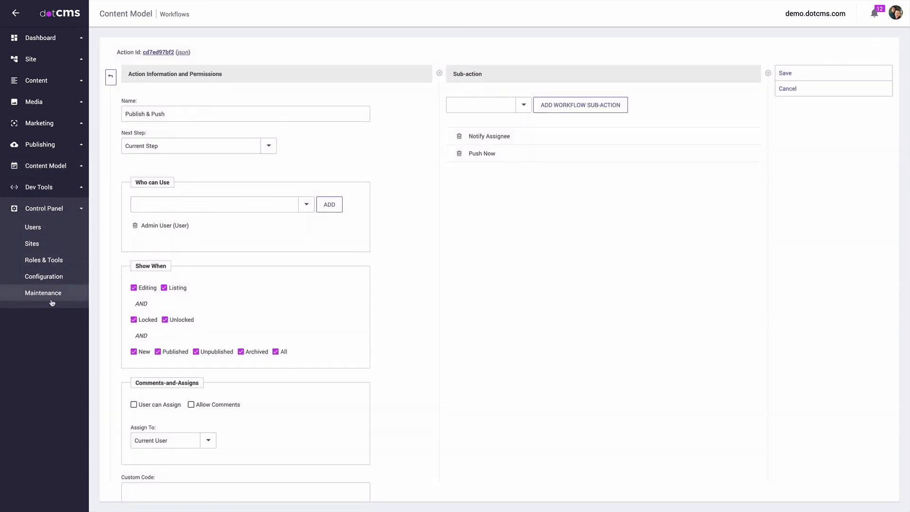
Step: Check in Publishing Environments that the environment is named Demo
click(56, 276)
click(305, 58)
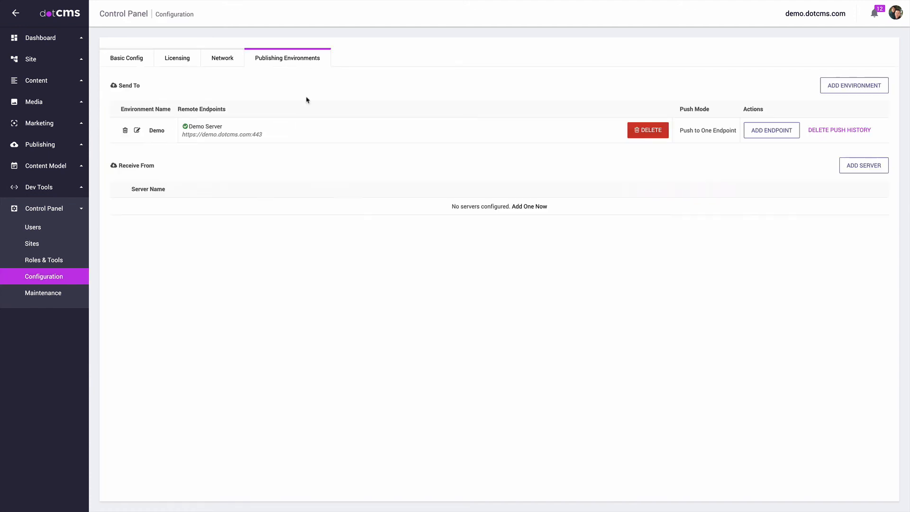
click(137, 130)
drag(521, 107, 466, 113)
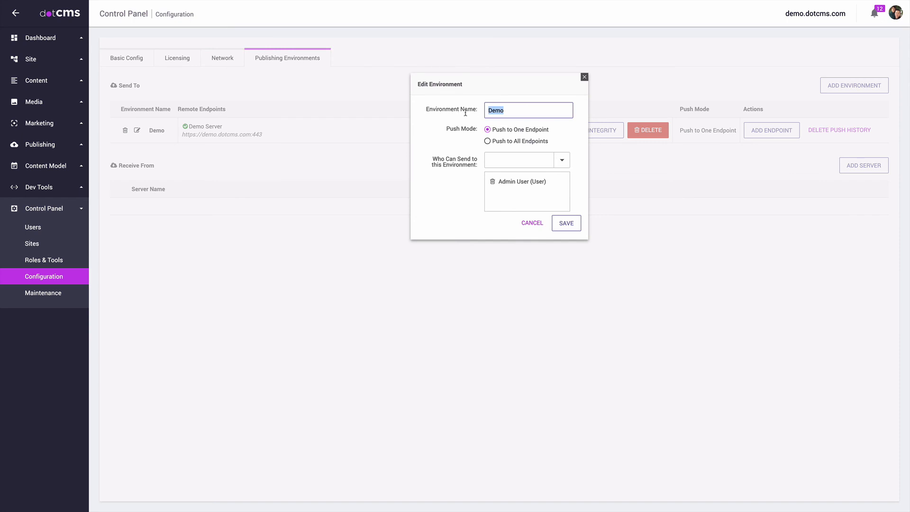
click(585, 77)
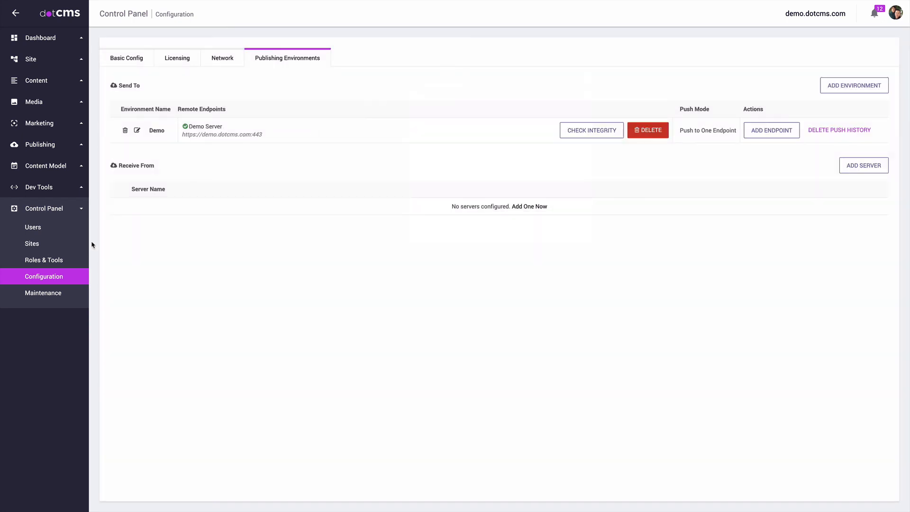
Step: Navigate via Maintenance back to Content Model > Workflows
click(45, 294)
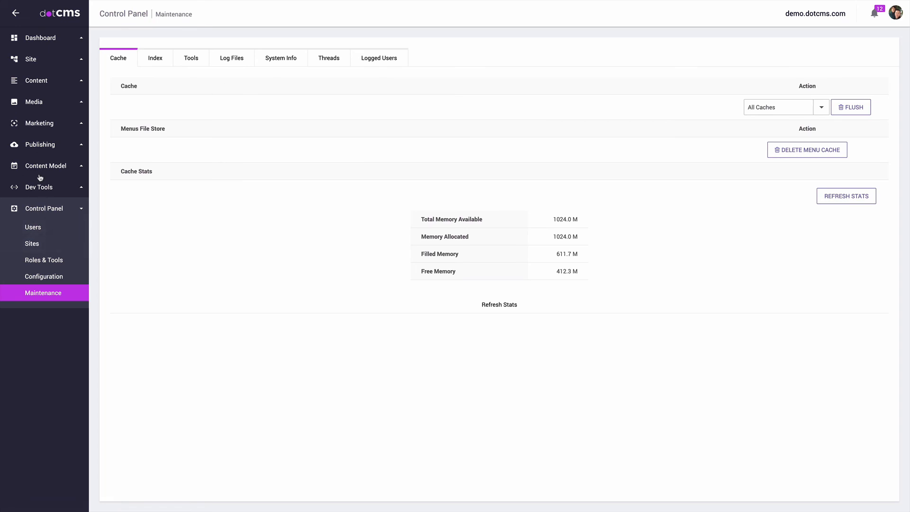
click(47, 167)
click(48, 234)
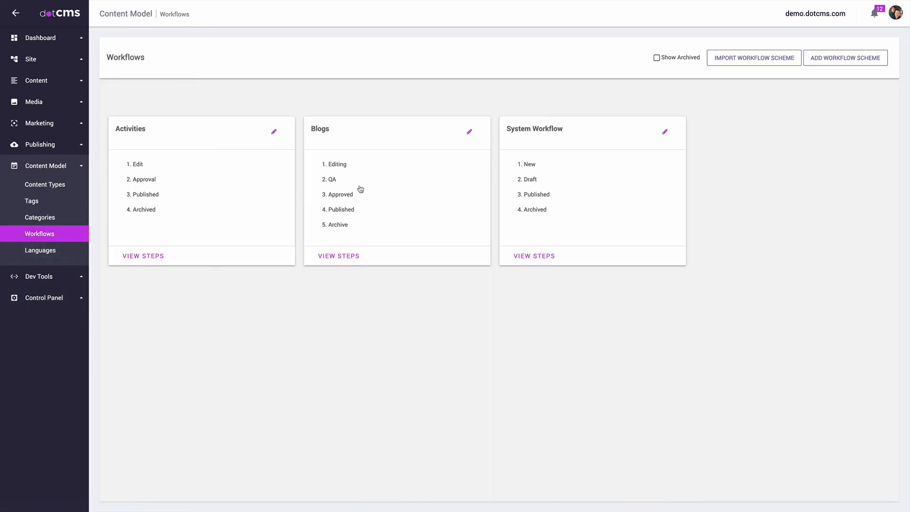
Step: Move Publish & Push below Publish, set Push Now's environment to Demo, and save
click(159, 199)
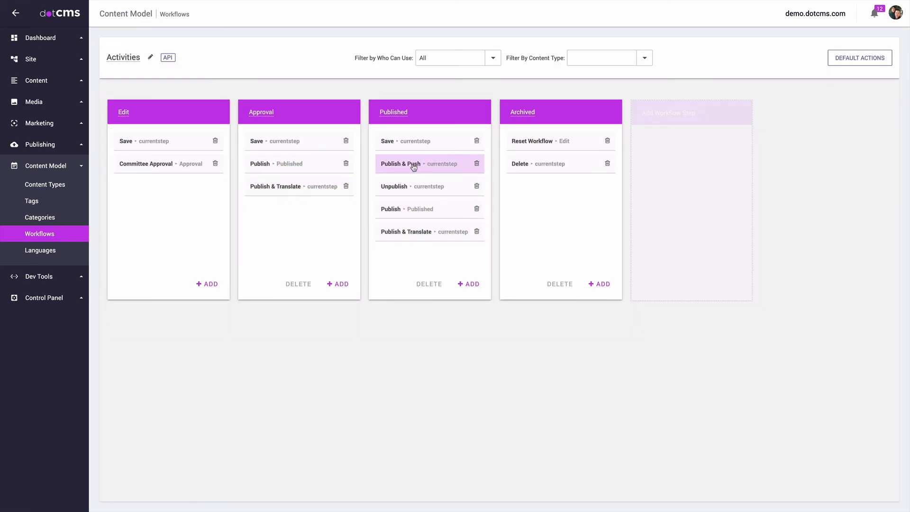
drag(413, 167, 416, 236)
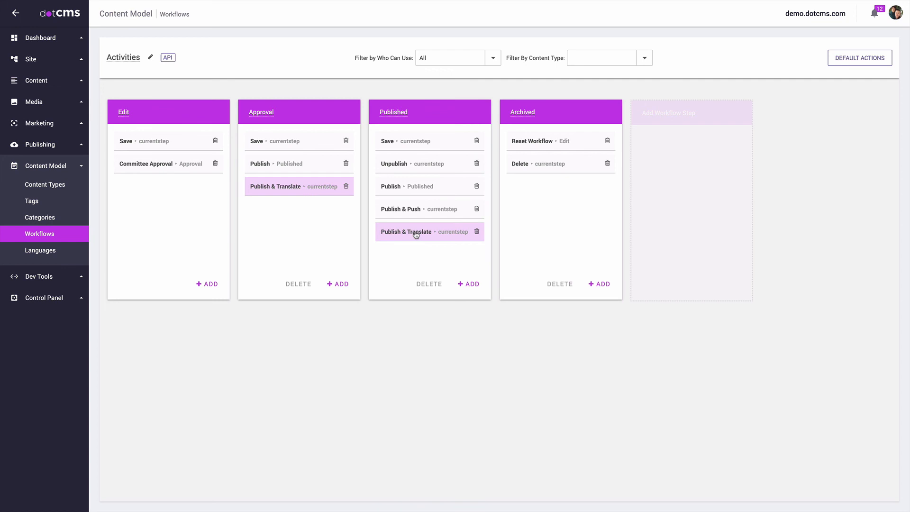
click(424, 210)
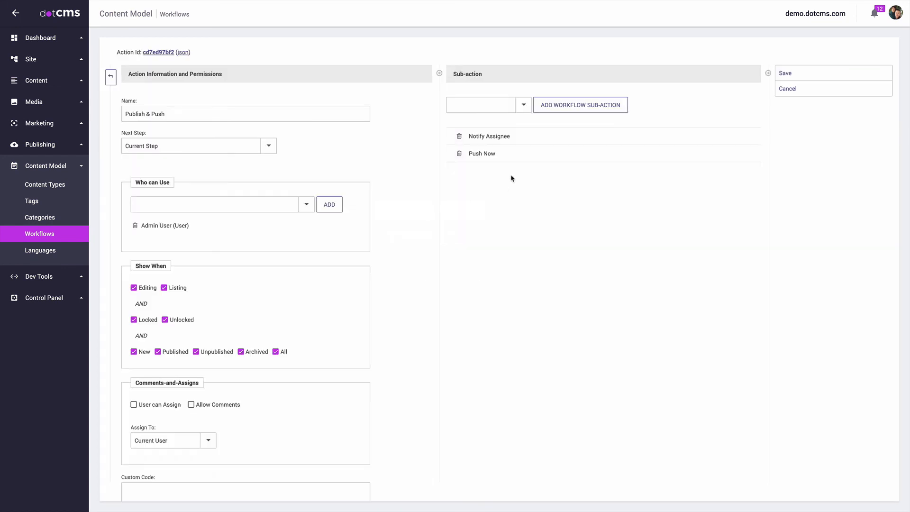
click(481, 153)
text(Demo)
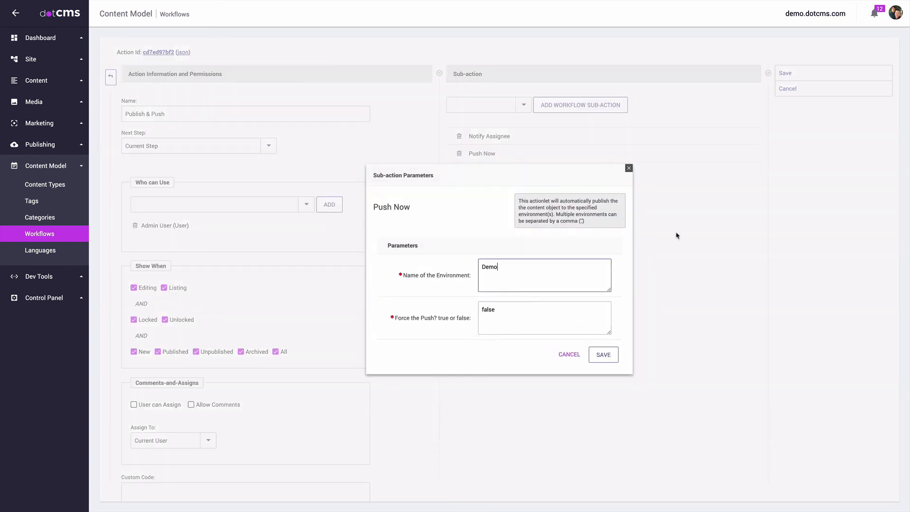
click(603, 354)
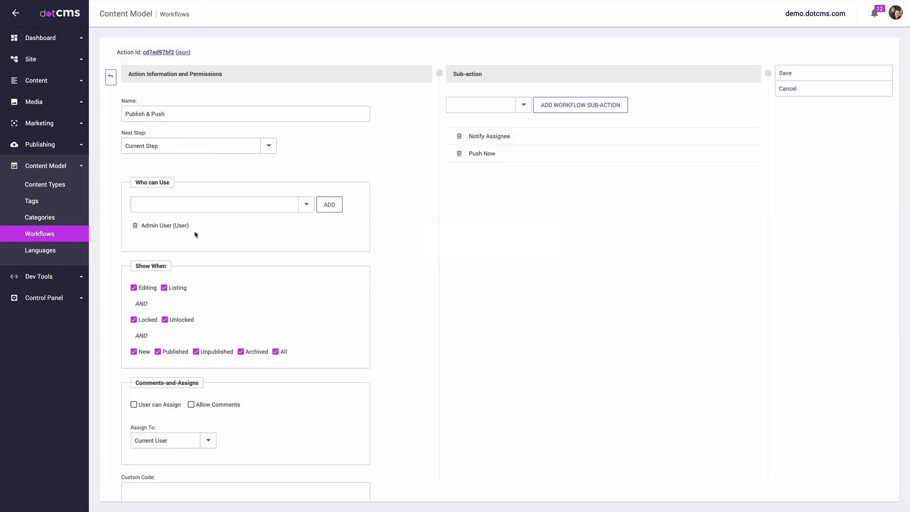
click(792, 74)
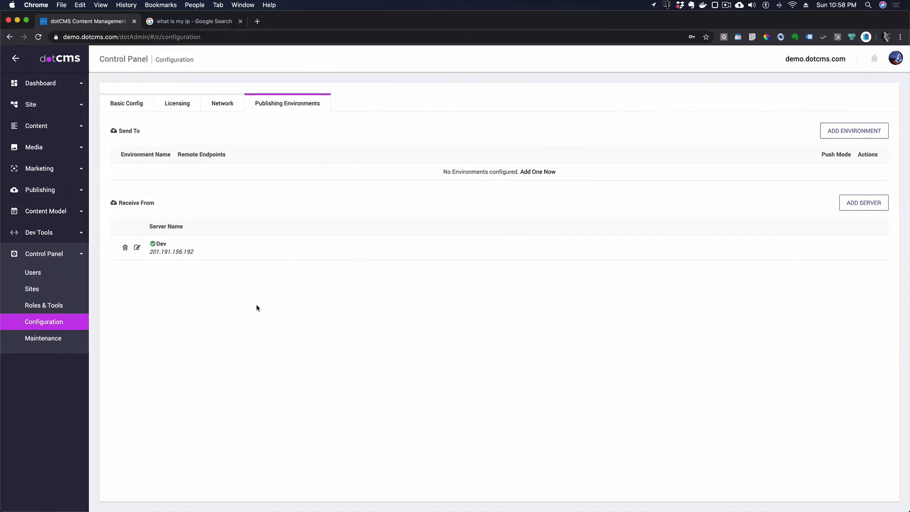
Step: Open Content Search and list the Activities content
click(35, 124)
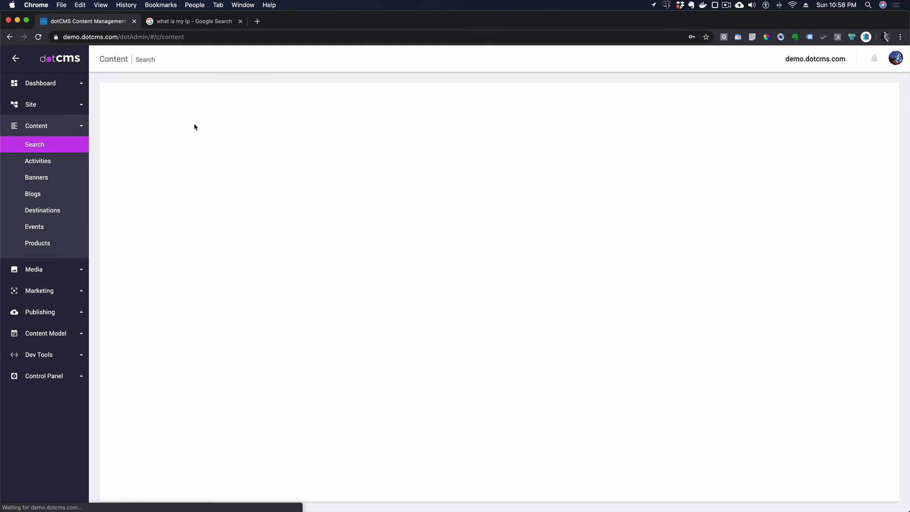
click(38, 161)
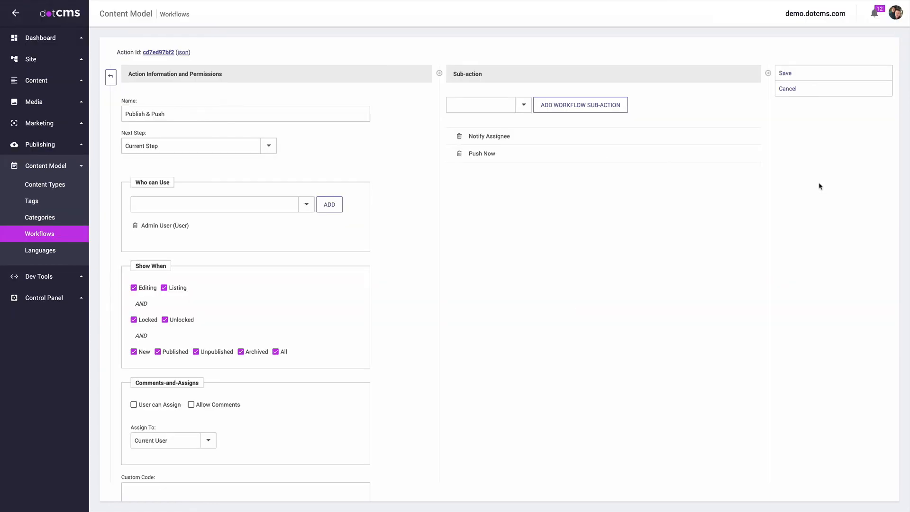
Step: Save Publish & Push and confirm it appears among Tanzania Safari Adventure's available workflow actions
click(787, 73)
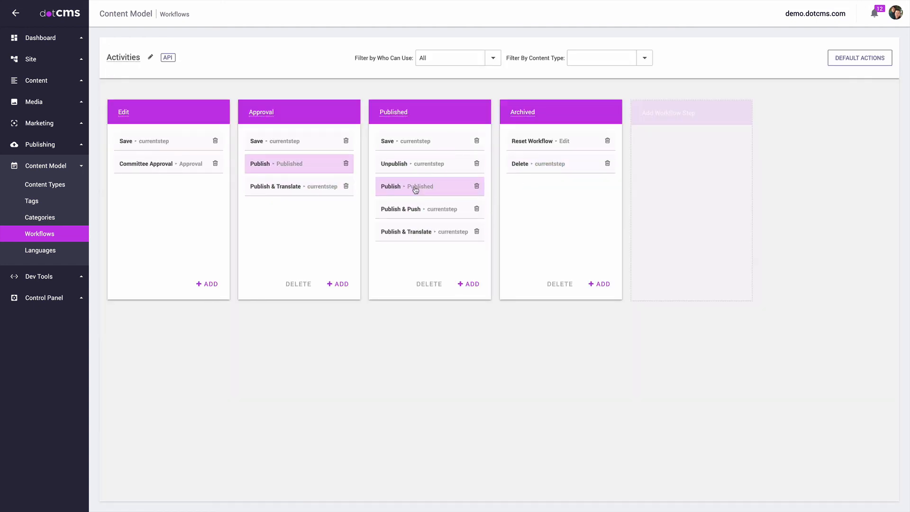
click(36, 81)
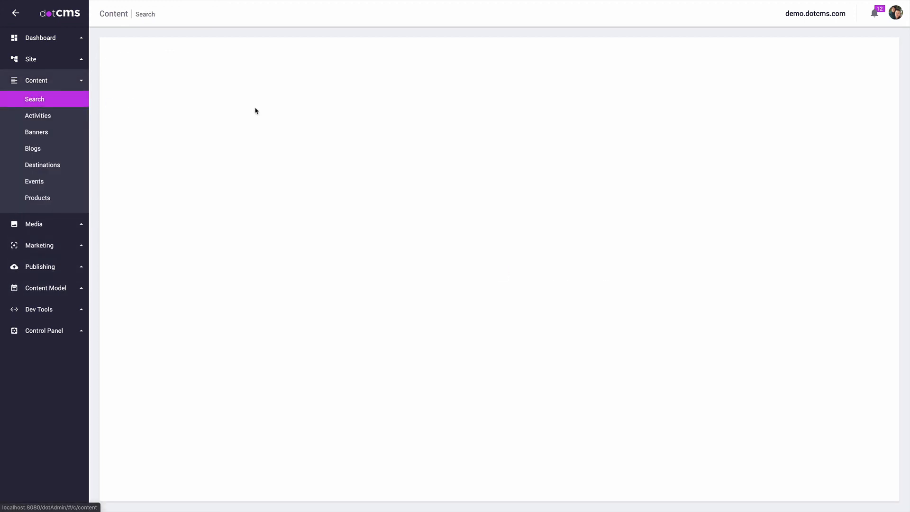
click(267, 137)
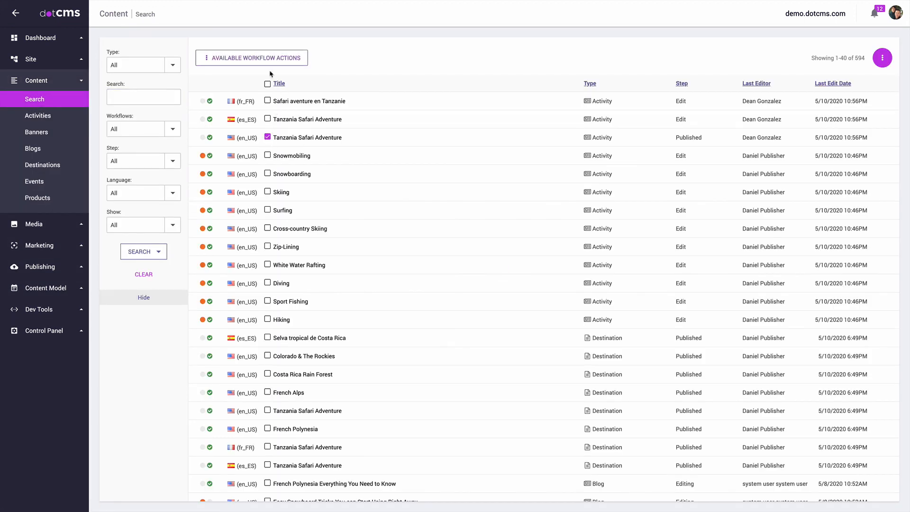
click(250, 58)
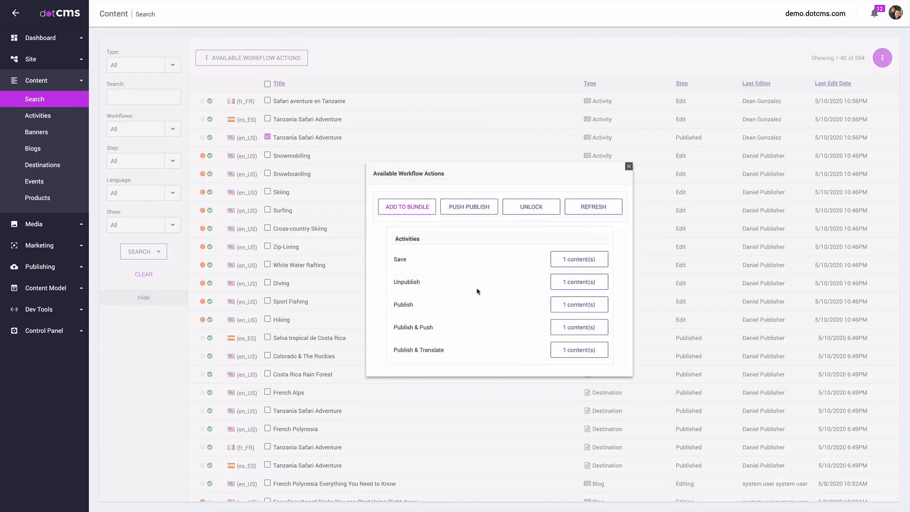
click(629, 166)
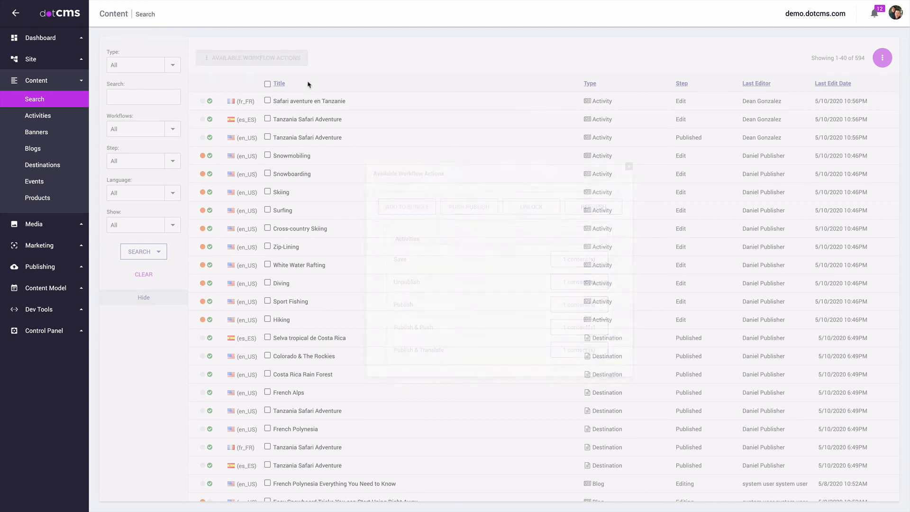
click(267, 85)
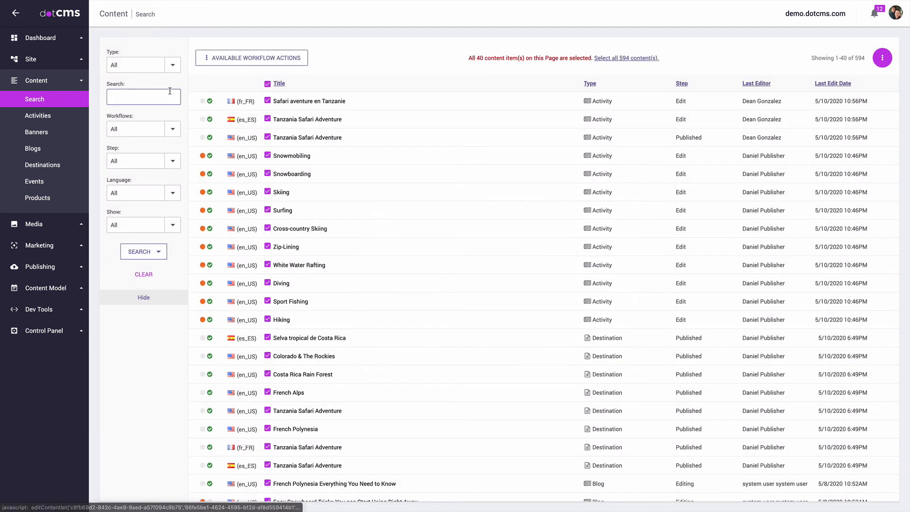
Step: Open the English Tanzania Safari Adventure from the Activities list and run Publish & Push
click(27, 117)
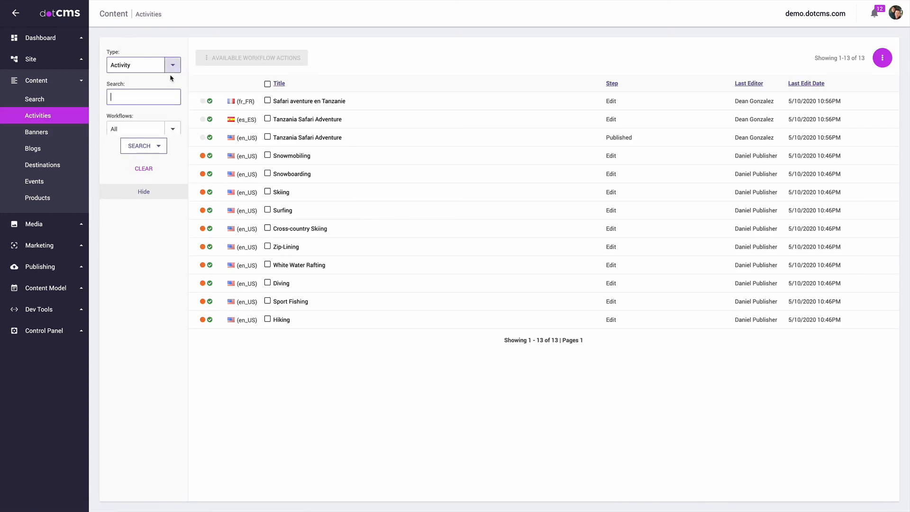
click(273, 140)
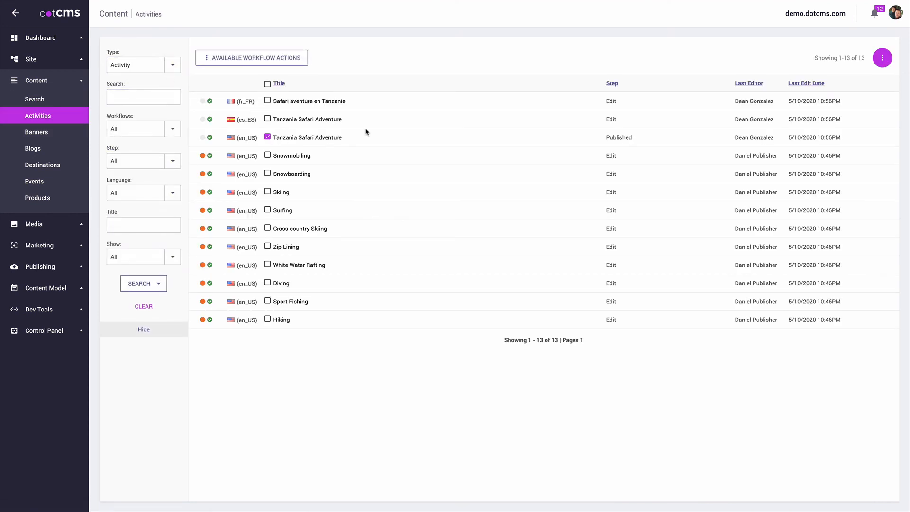
click(327, 139)
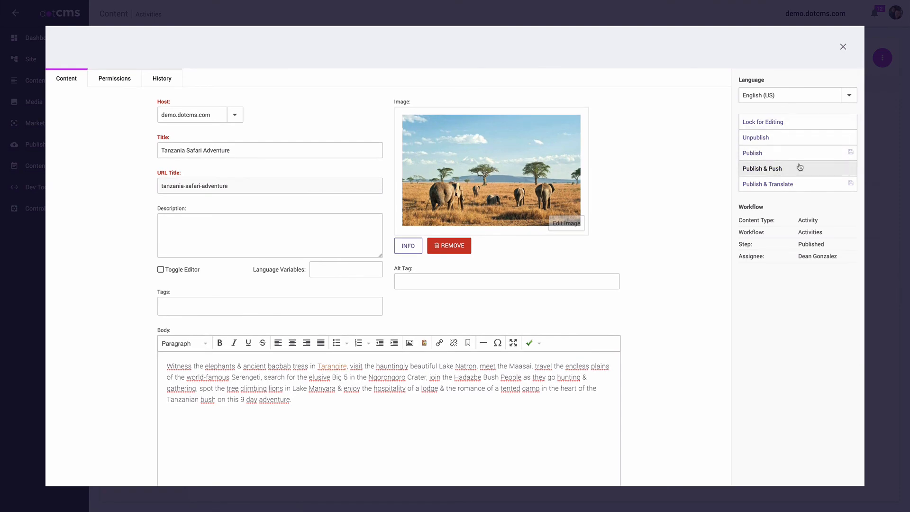
click(769, 171)
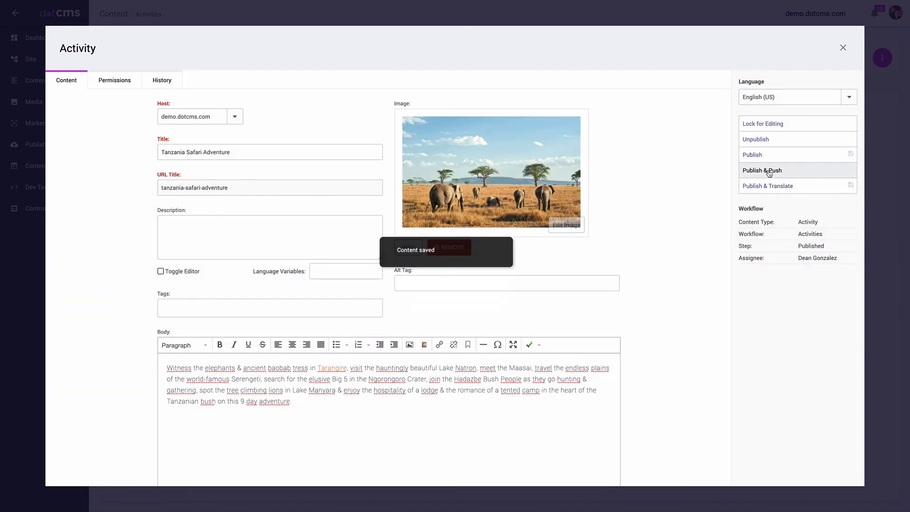
click(843, 47)
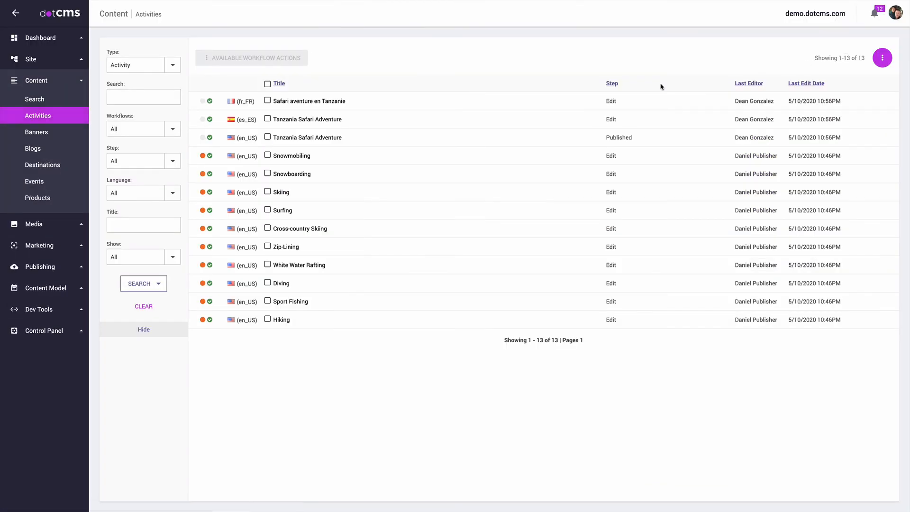
Step: Confirm the Tanzania Safari Adventure bundle shows Success in the Publishing Queue, then open Workflows
click(49, 269)
click(58, 164)
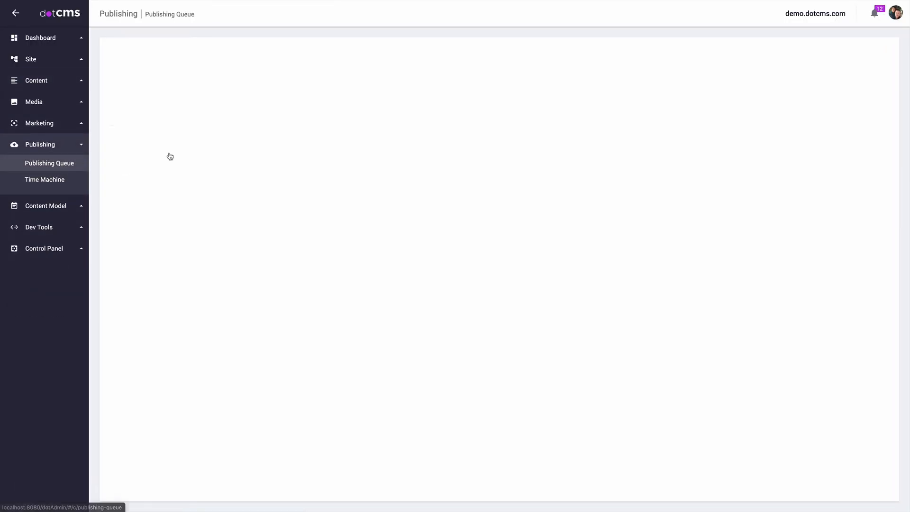
click(182, 59)
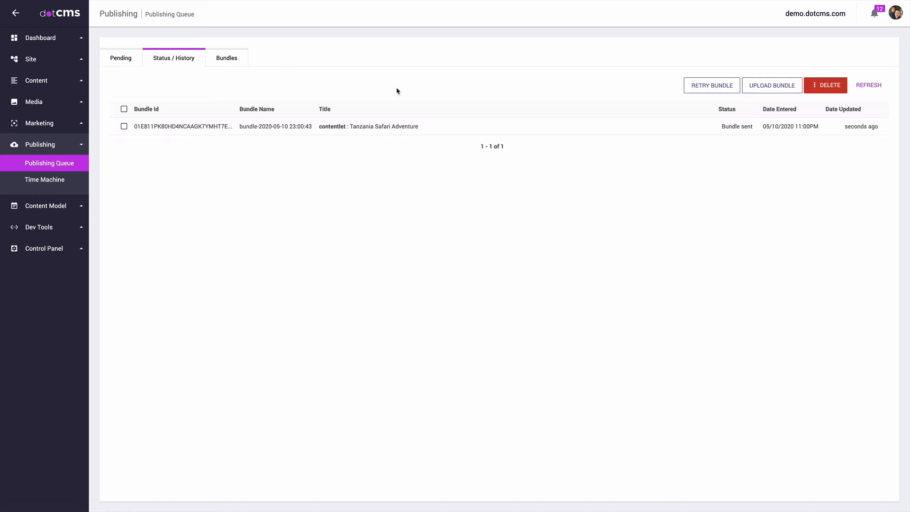
click(866, 86)
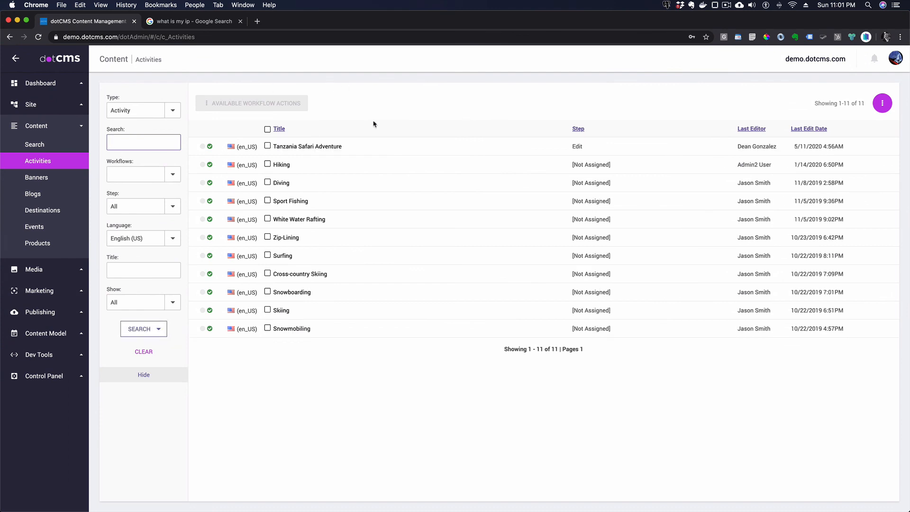
click(399, 116)
click(305, 147)
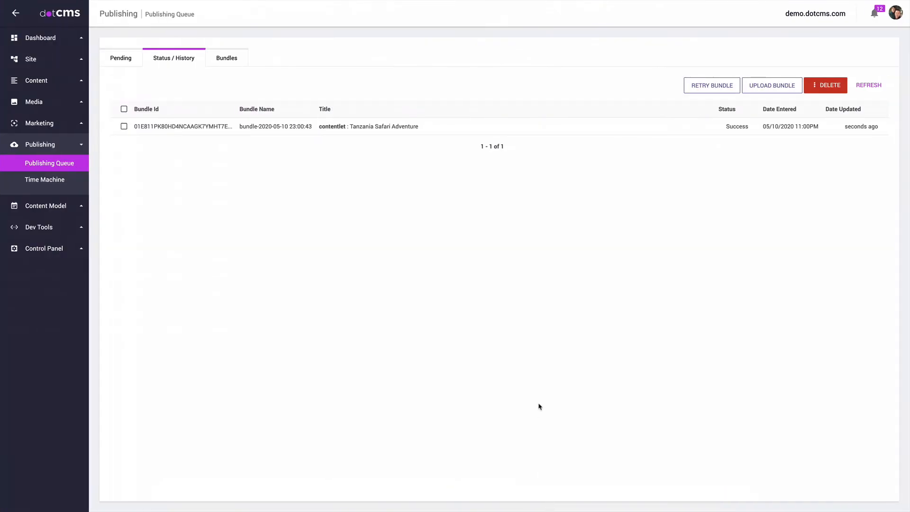
click(53, 209)
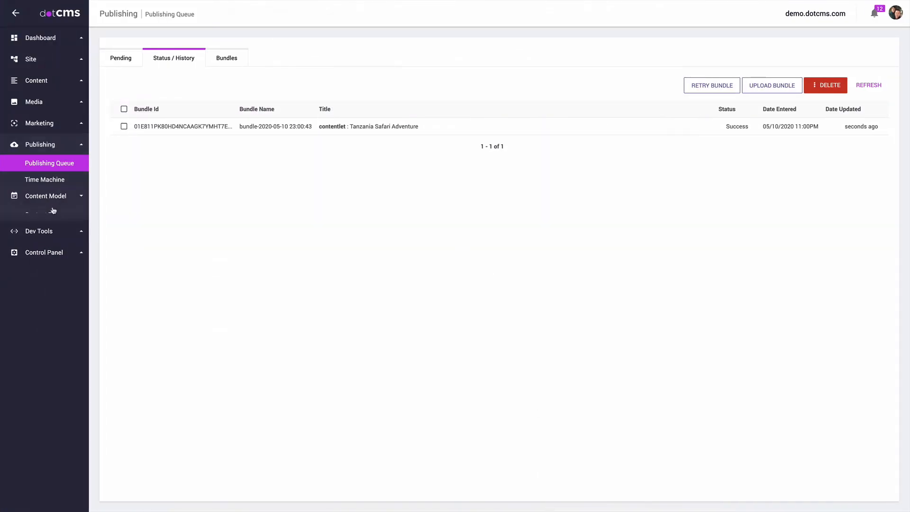
click(48, 232)
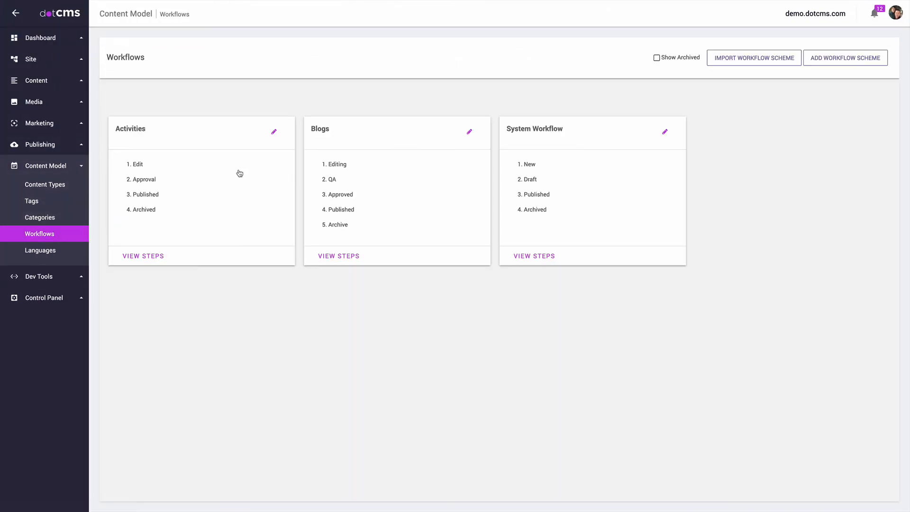
Step: Add a new action named Twitter Update to the Activities Published step and save it
click(196, 173)
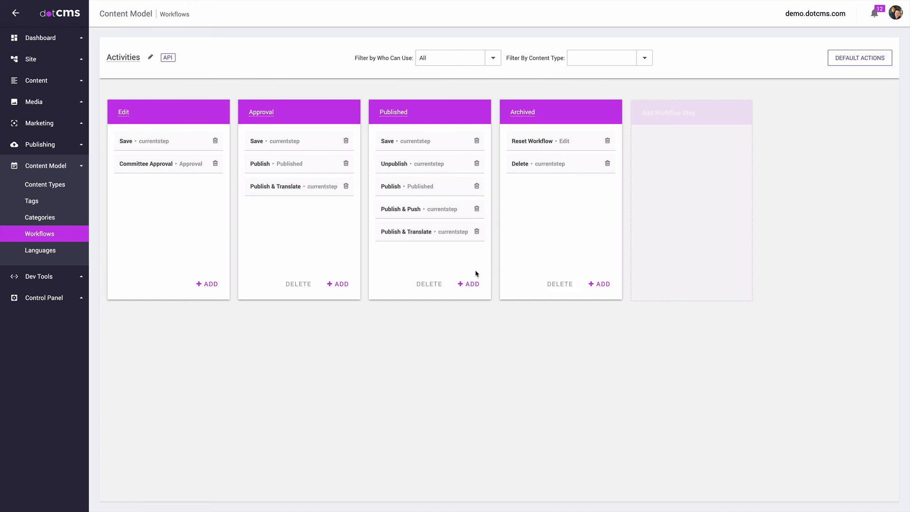
click(472, 284)
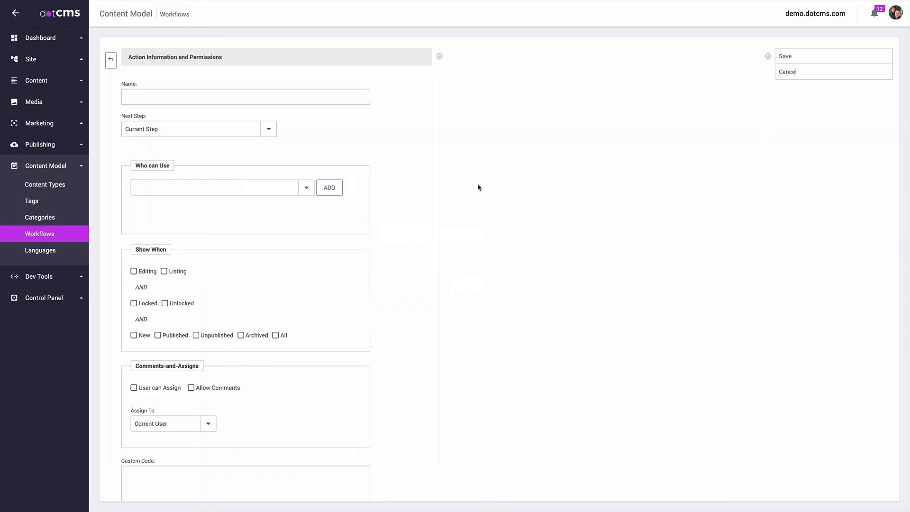
click(171, 95)
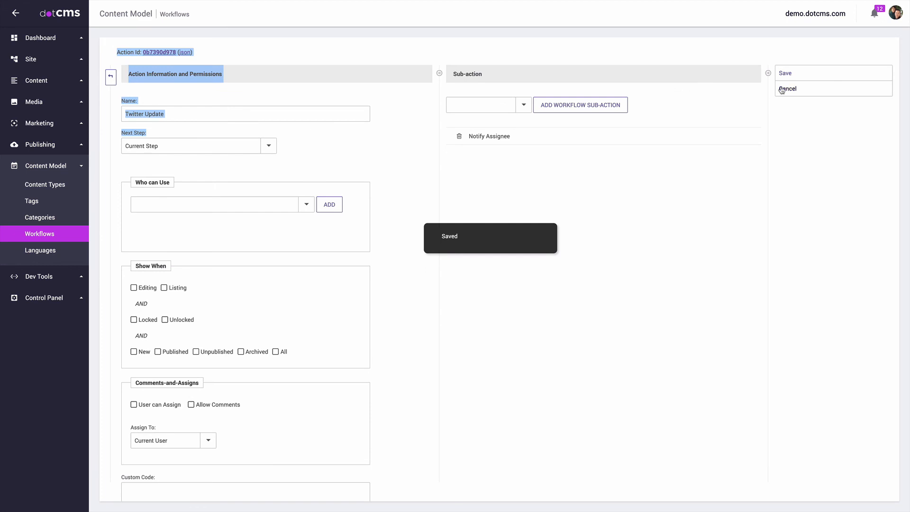
click(806, 74)
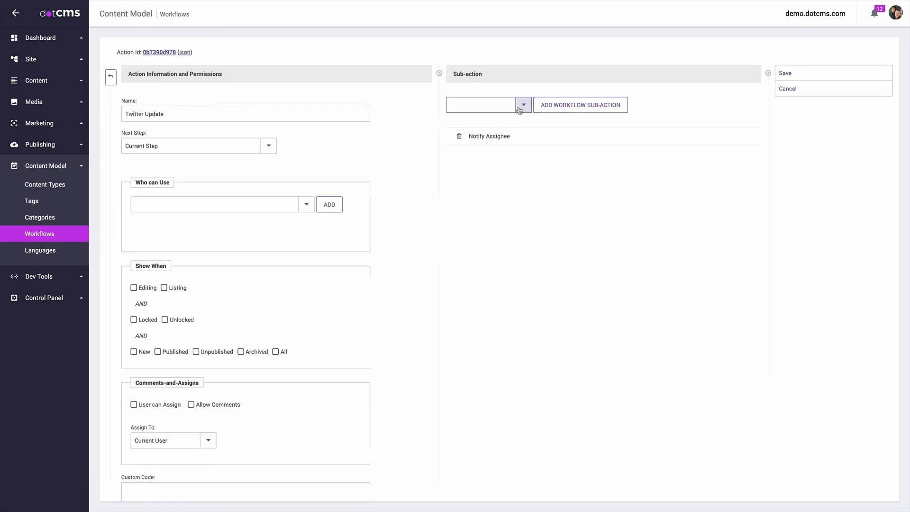
Step: Tick All under Show When and allow 'Anyone who can Publish Content' to use it
click(276, 352)
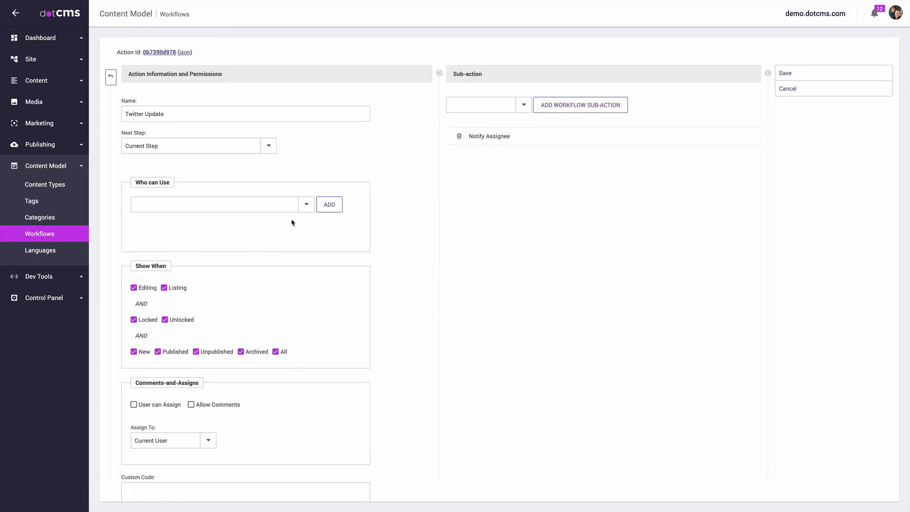
click(306, 204)
click(170, 206)
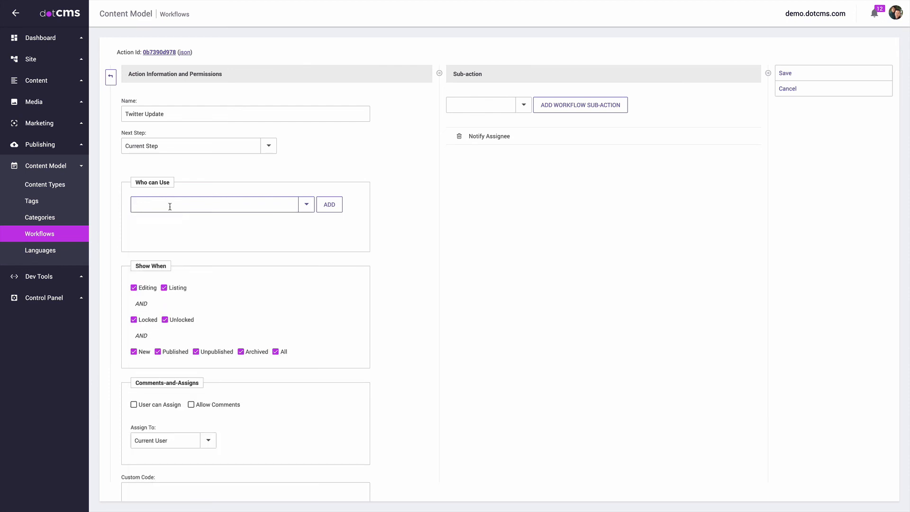
click(171, 206)
text(Anyone who can View Content)
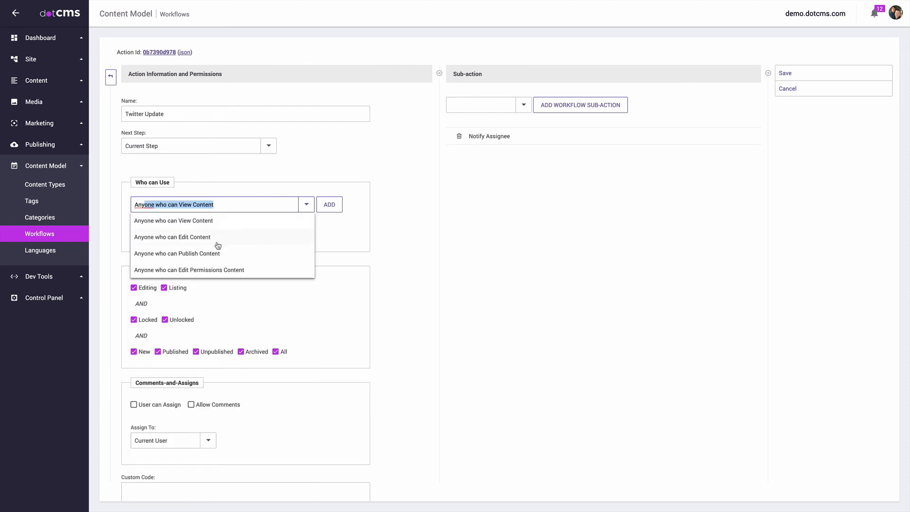
click(209, 253)
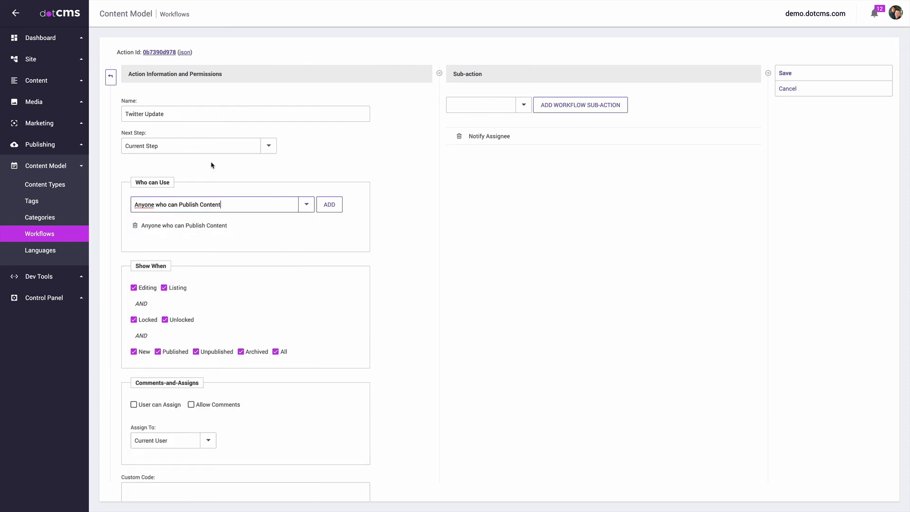
click(522, 106)
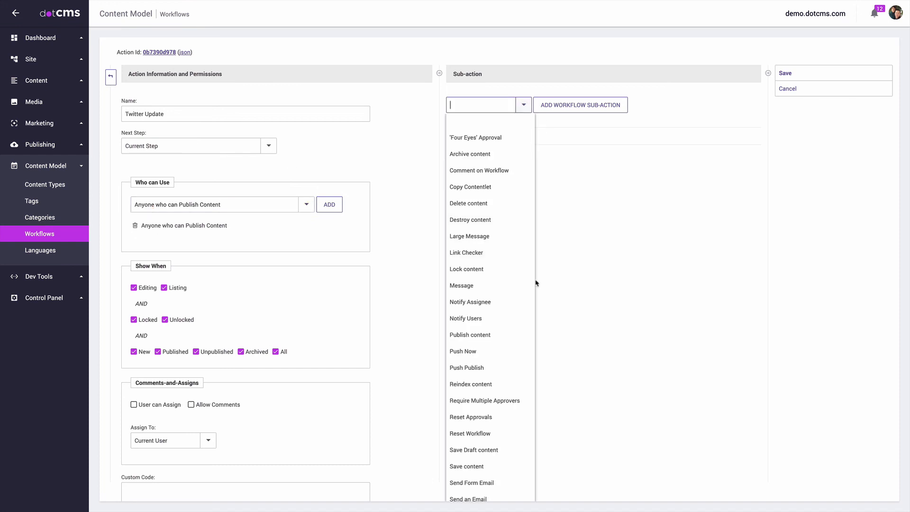
Step: Add Twitter Status Update as a sub-action and close its parameters dialog
scroll(536, 283, down, 1)
scroll(493, 431, down, 3)
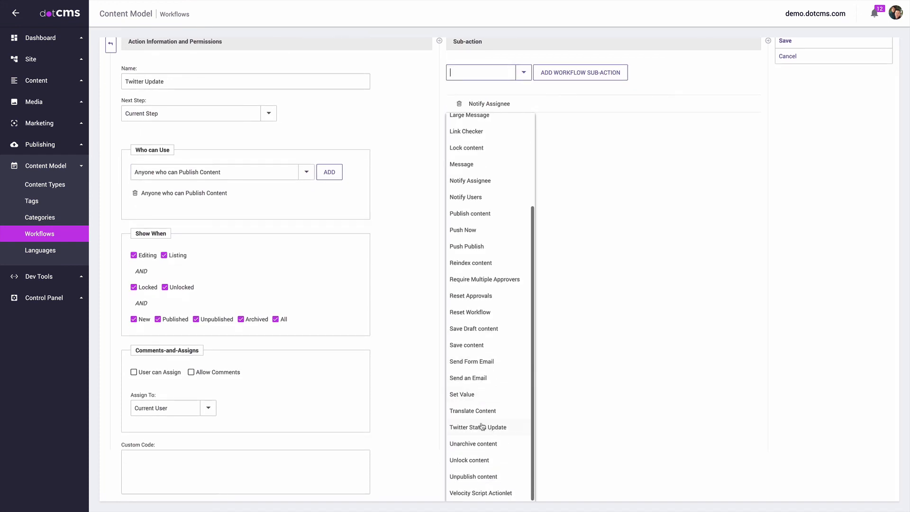
click(483, 426)
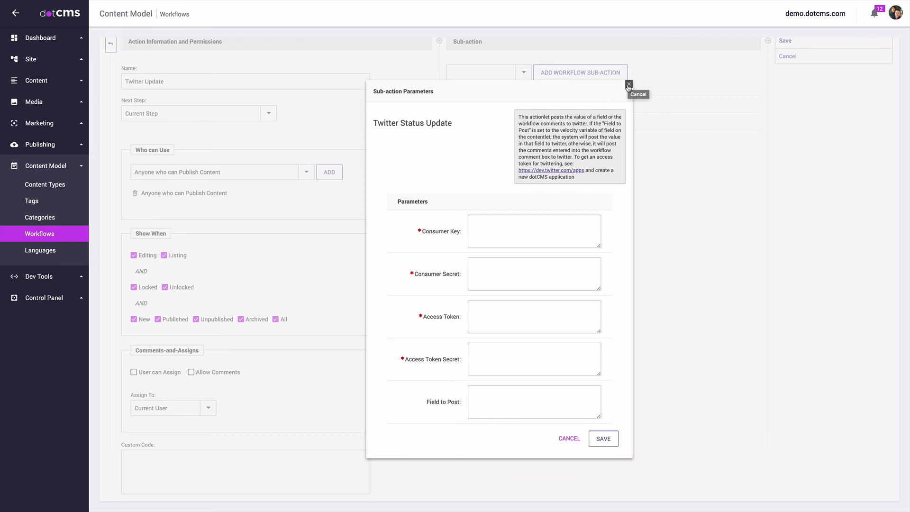
click(629, 85)
Step: Add Velocity Script Actionlet as a sub-action and open its parameters
click(525, 77)
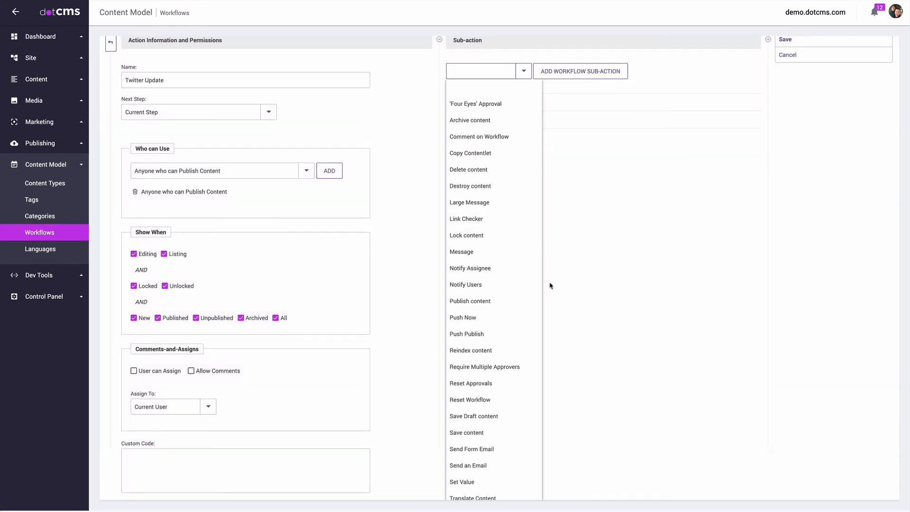
scroll(497, 440, down, 5)
click(488, 493)
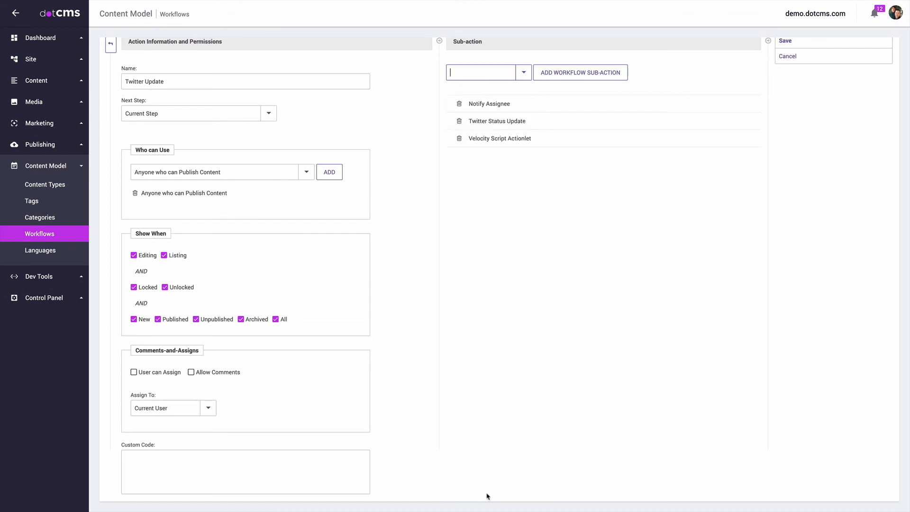
click(512, 139)
drag(553, 243, 517, 184)
Step: Leave the Velocity Script parameters unedited and add Link Checker as a fourth sub-action
click(550, 282)
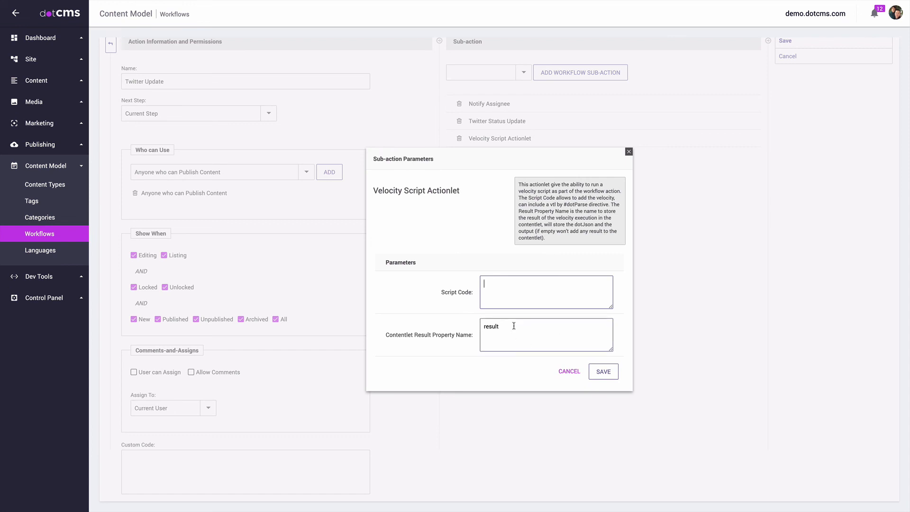
drag(484, 326, 668, 322)
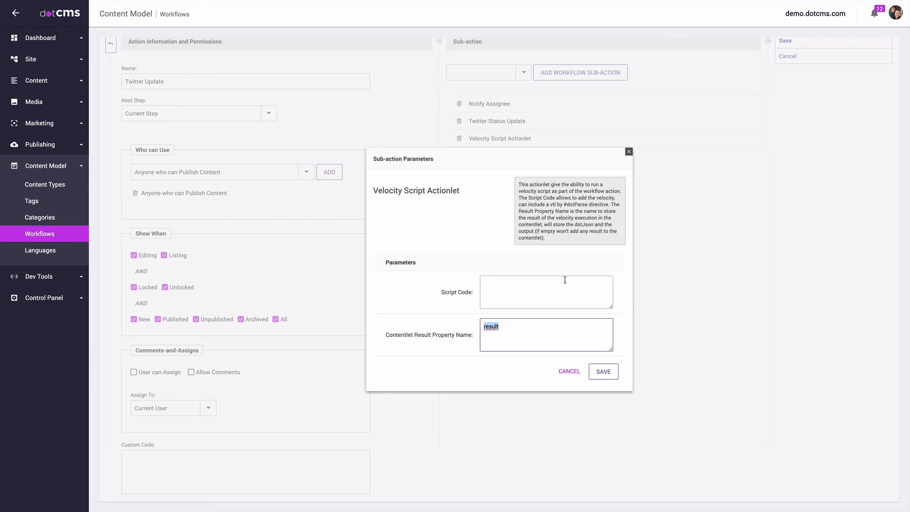
drag(542, 235, 525, 185)
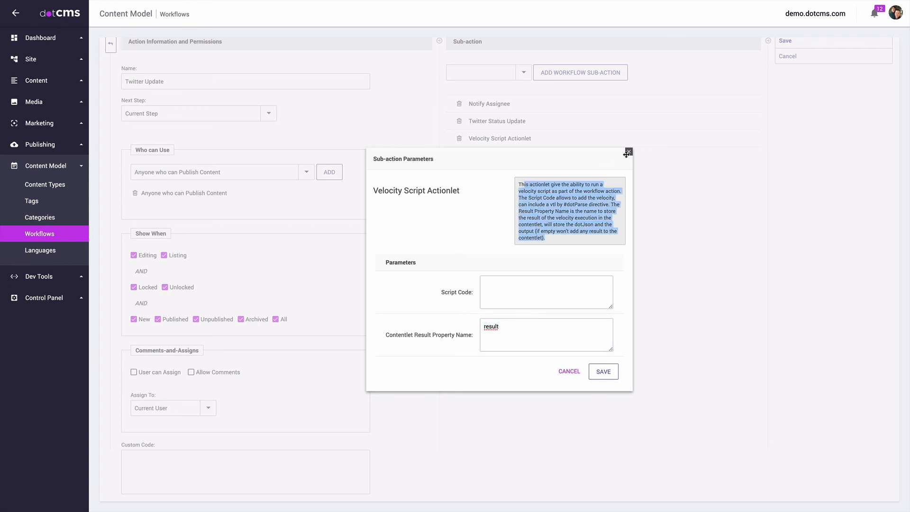
click(629, 152)
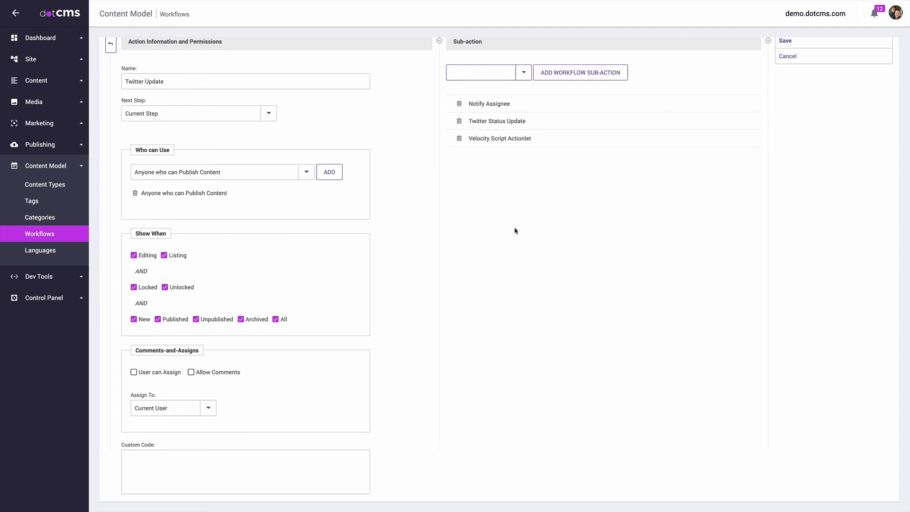
click(524, 72)
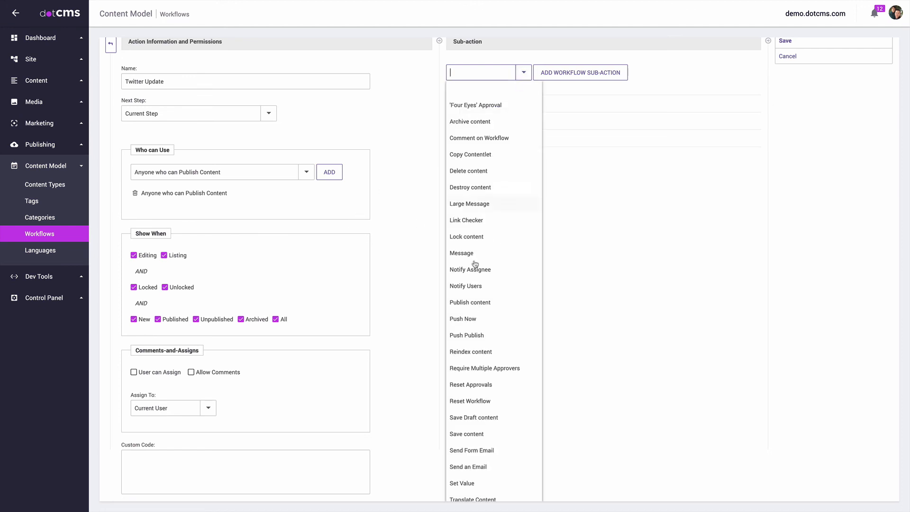
click(467, 216)
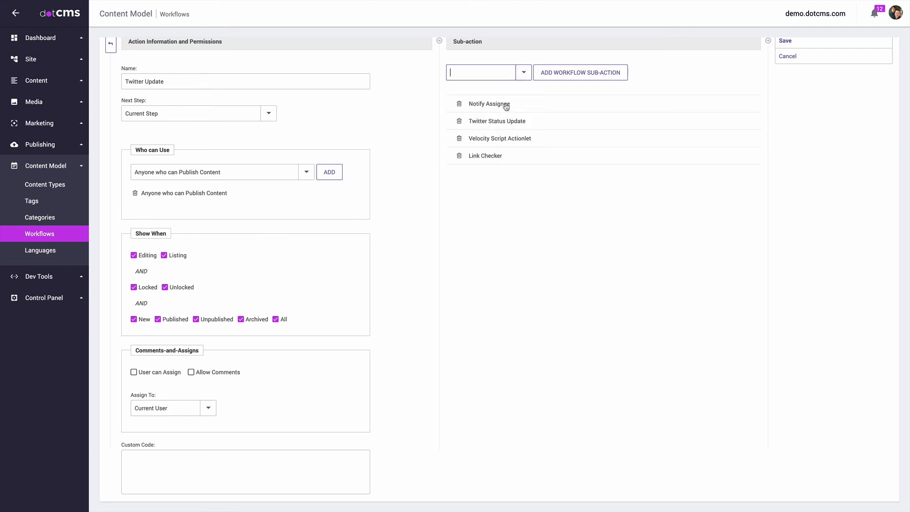
Step: Add Large Message as a fifth sub-action, review its parameters, and save the Twitter Update action
click(524, 72)
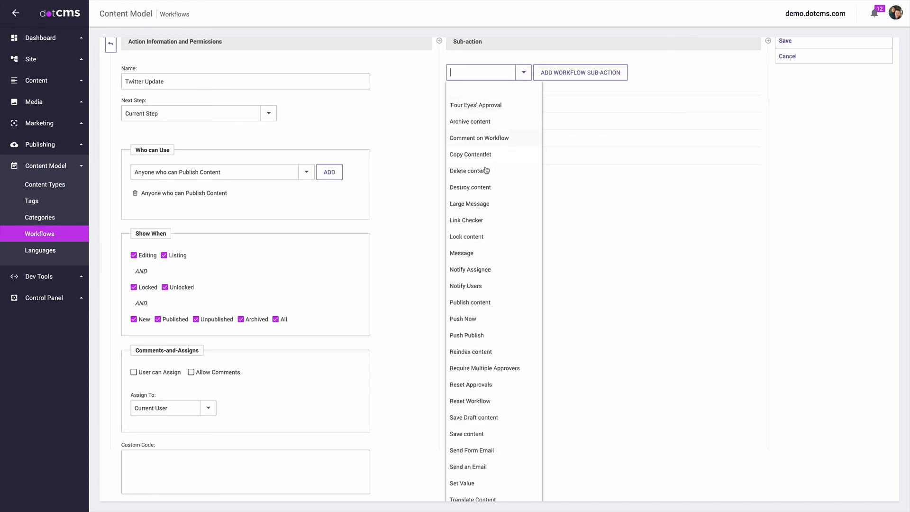
click(474, 203)
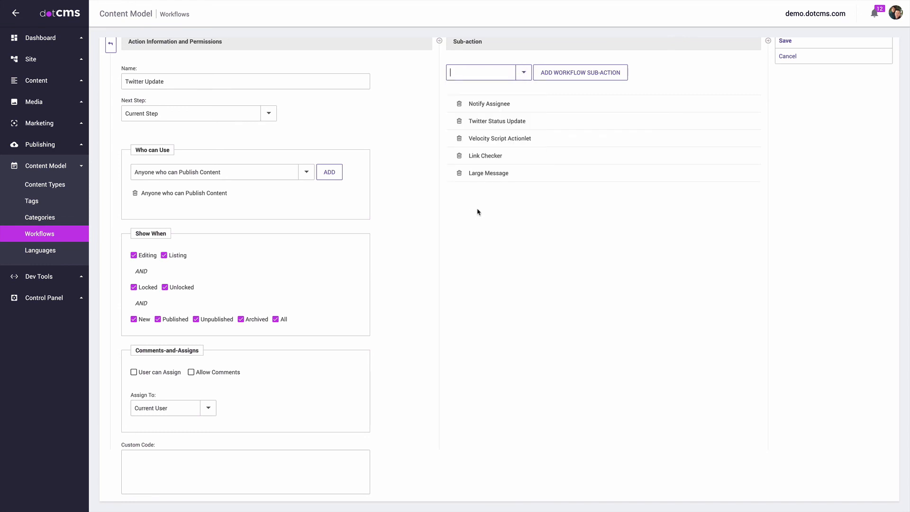
click(493, 174)
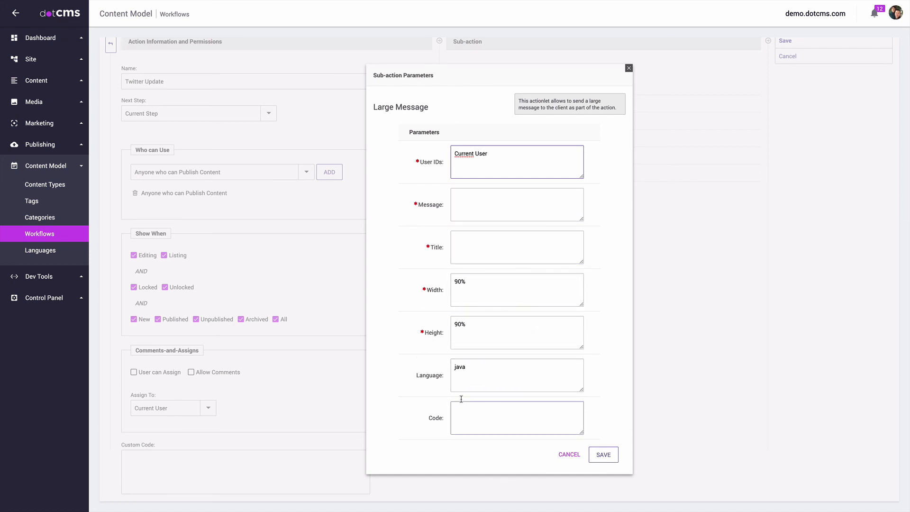
double_click(490, 369)
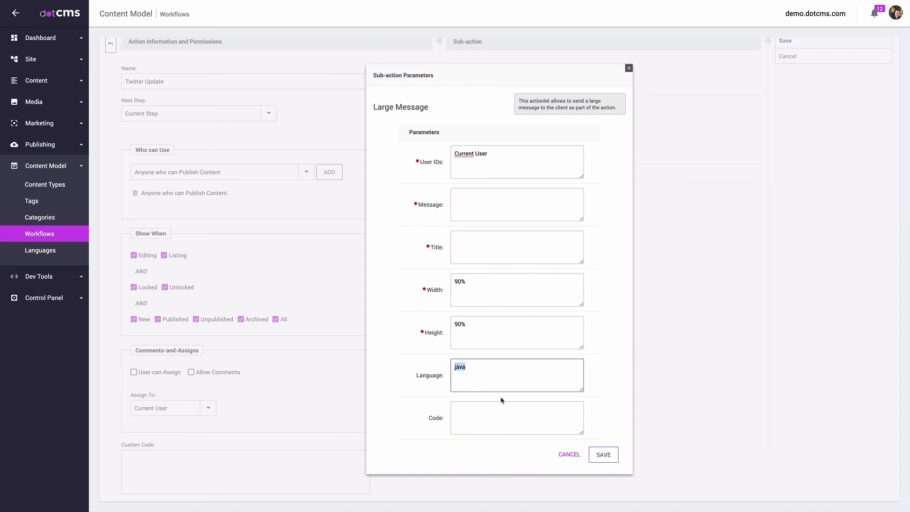
click(498, 409)
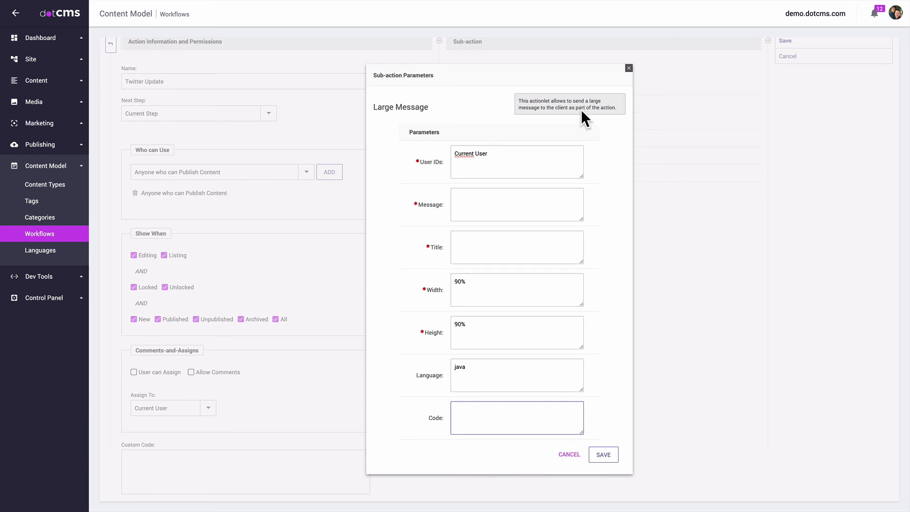
click(629, 68)
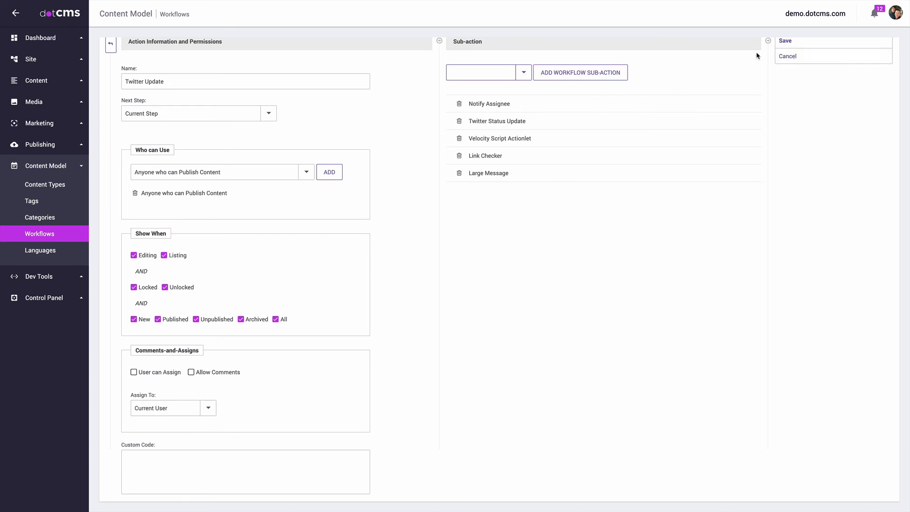
click(799, 60)
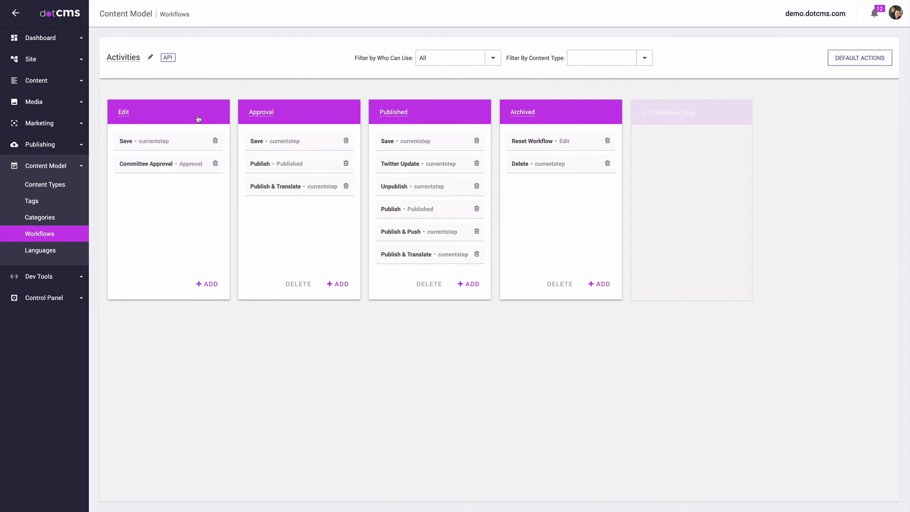
Step: Create a workflow step named 'Send Email' and move it to the first position
click(686, 114)
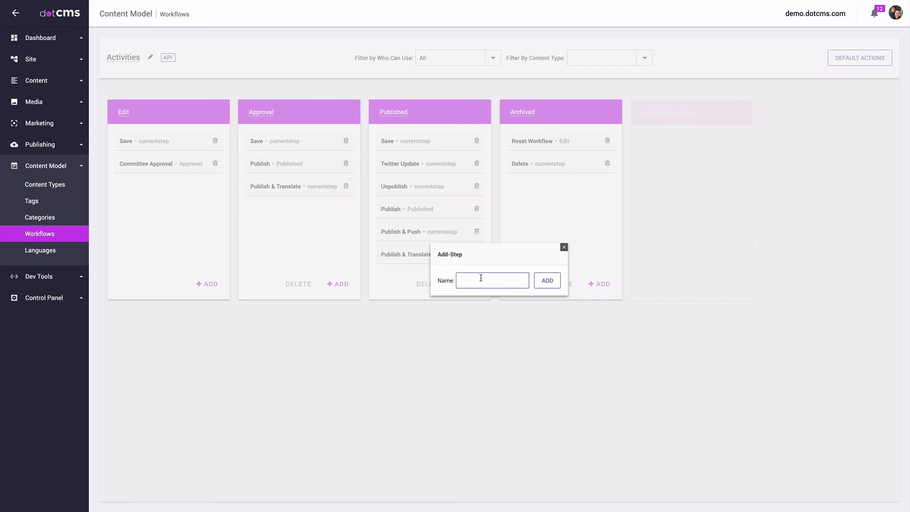
text(W)
text(end Email)
click(542, 280)
drag(693, 114, 156, 137)
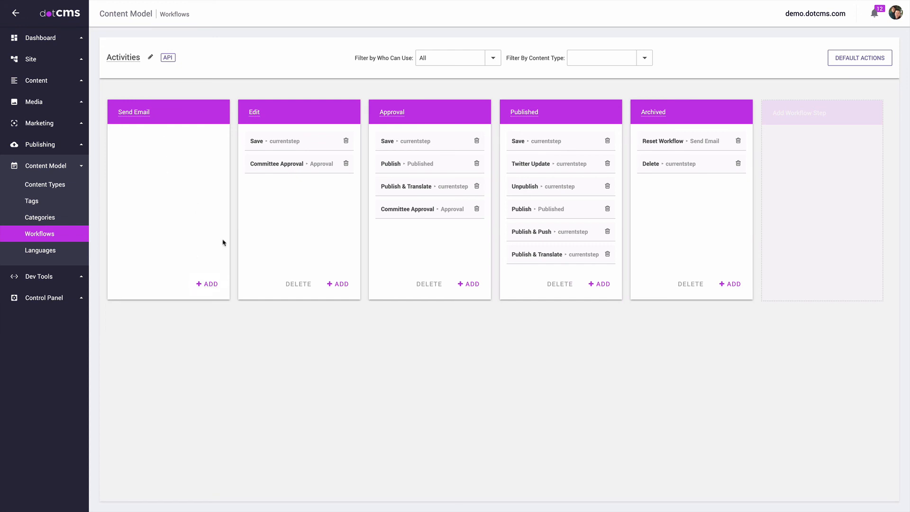
Step: Create a new action named 'Send Email' in the Send Email step and save it
click(211, 284)
click(171, 104)
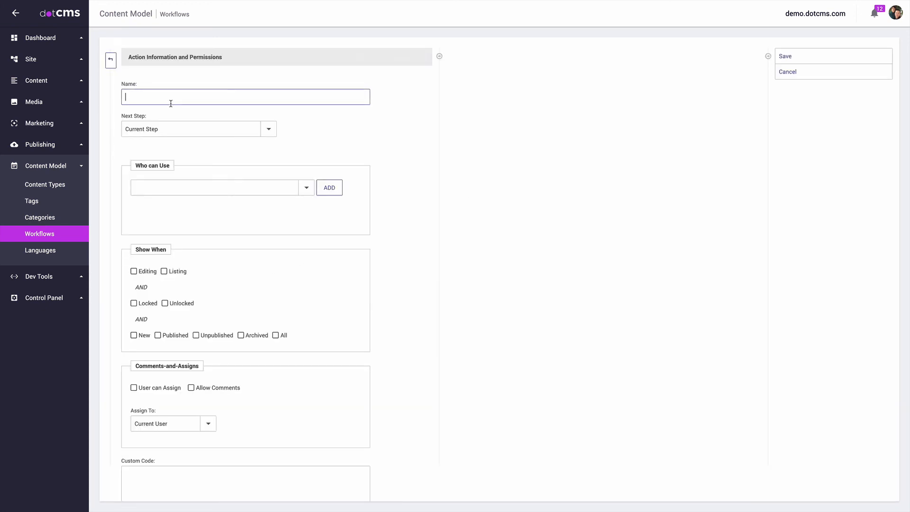
text(Send Email)
key(Return)
click(784, 73)
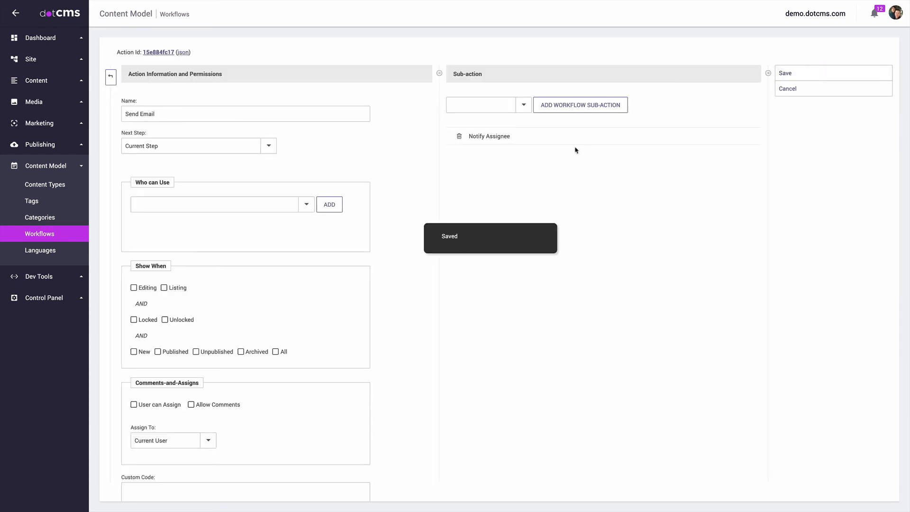
Step: Add the Send an Email sub-action, reviewing its parameters without changes
click(523, 104)
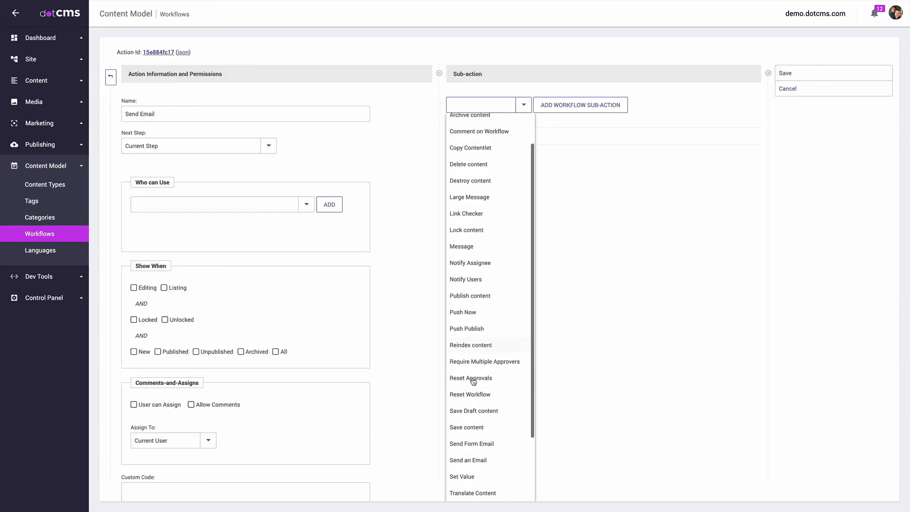
scroll(473, 381, down, 3)
click(472, 379)
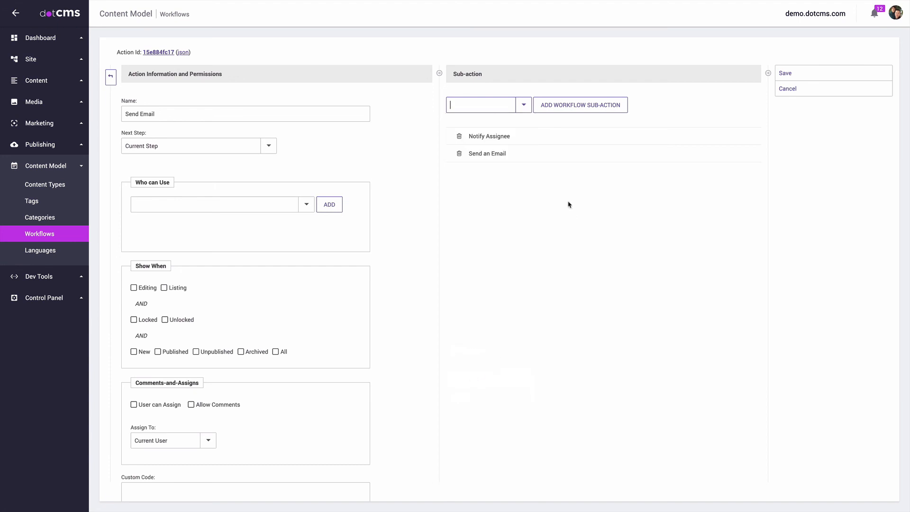
click(505, 156)
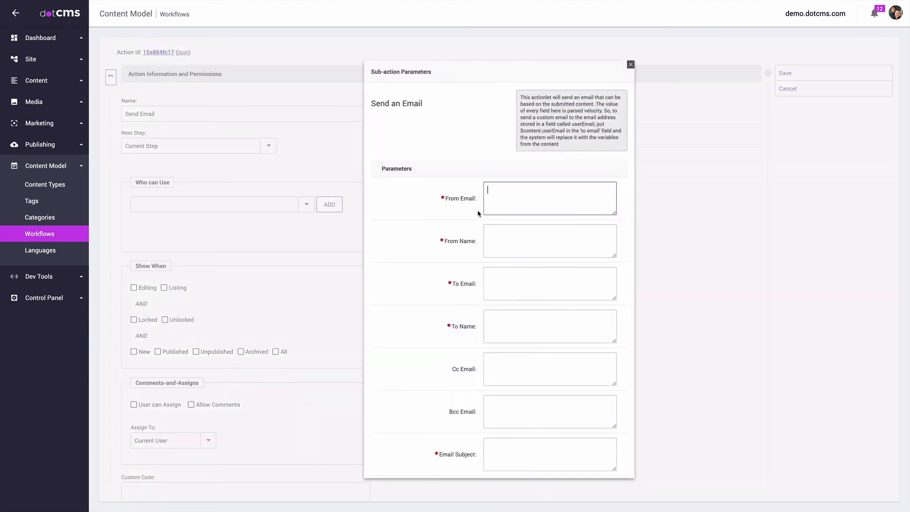
scroll(521, 199, down, 1)
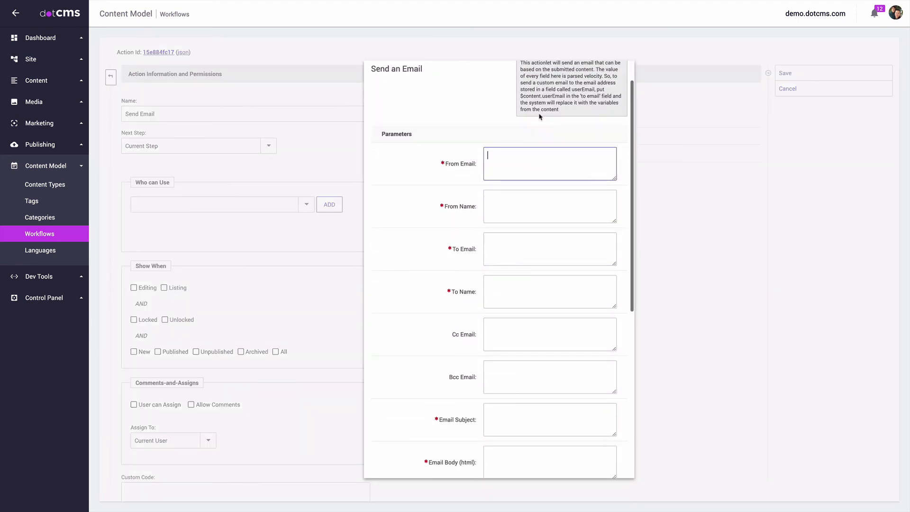
scroll(539, 116, up, 1)
drag(565, 110, 521, 108)
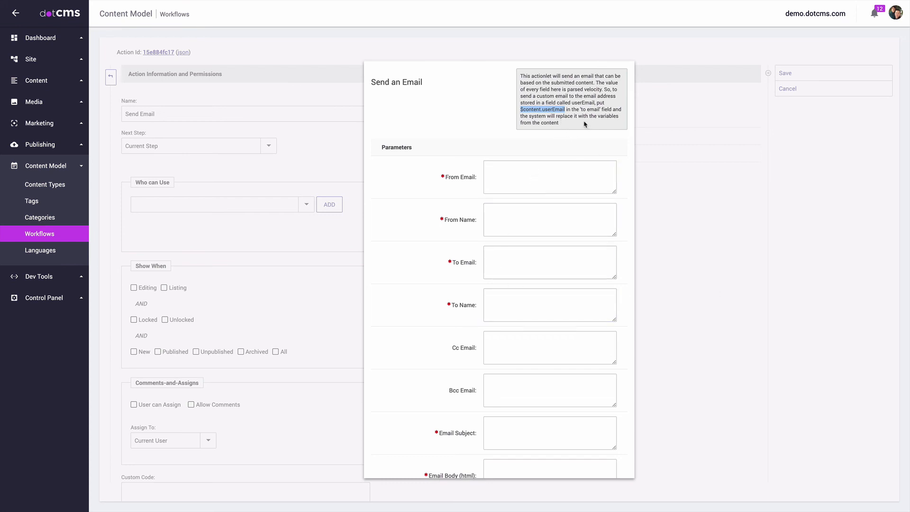
scroll(546, 161, down, 2)
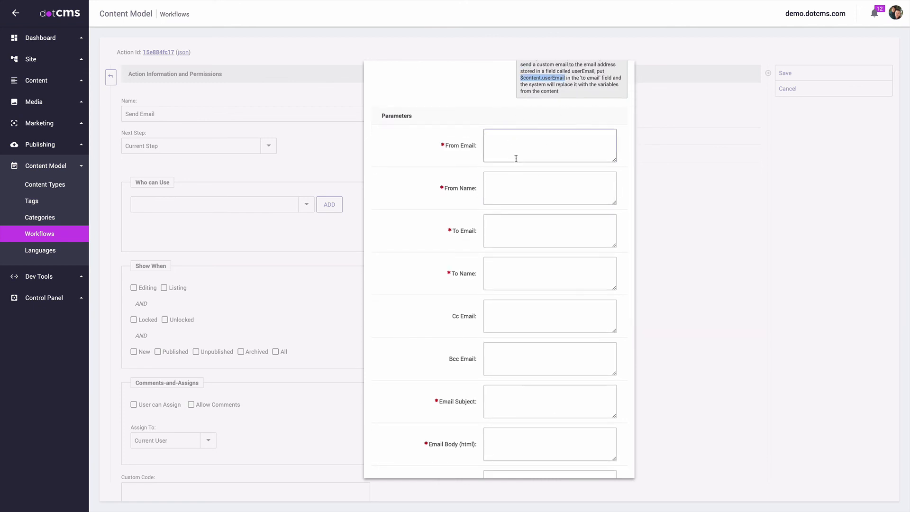
scroll(510, 212, down, 4)
scroll(514, 313, down, 9)
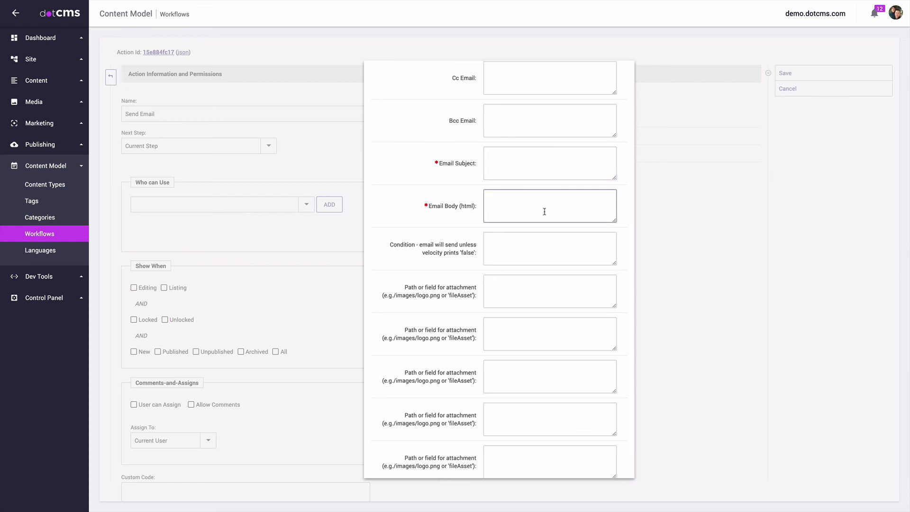
scroll(544, 212, down, 2)
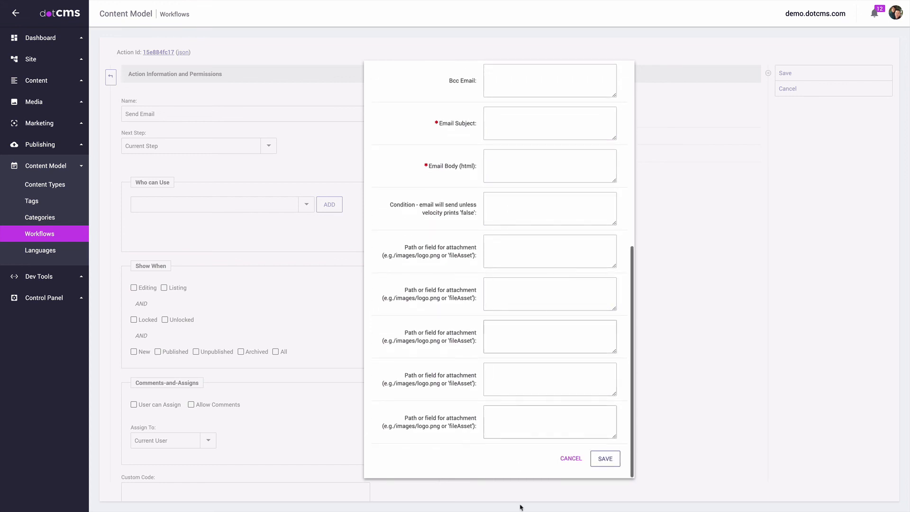
click(571, 458)
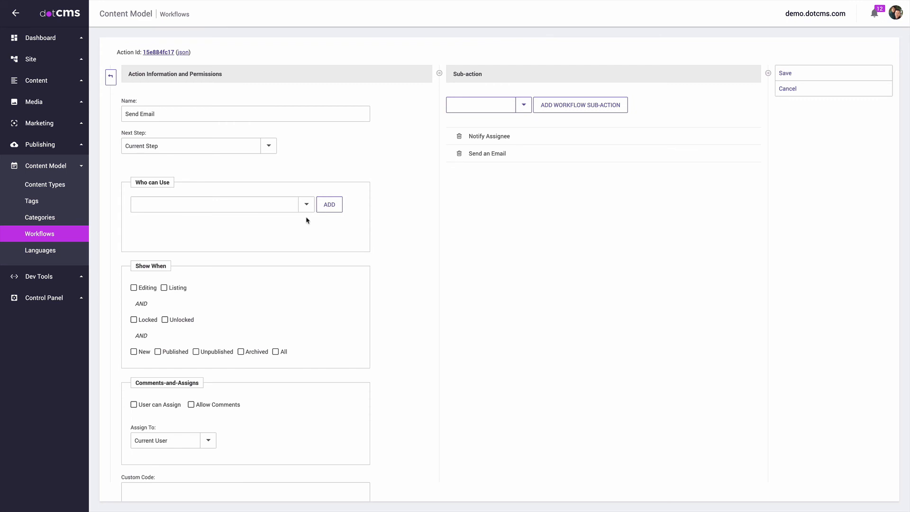
Step: Show the action in All states, allow Admin User to use it, and save
click(277, 351)
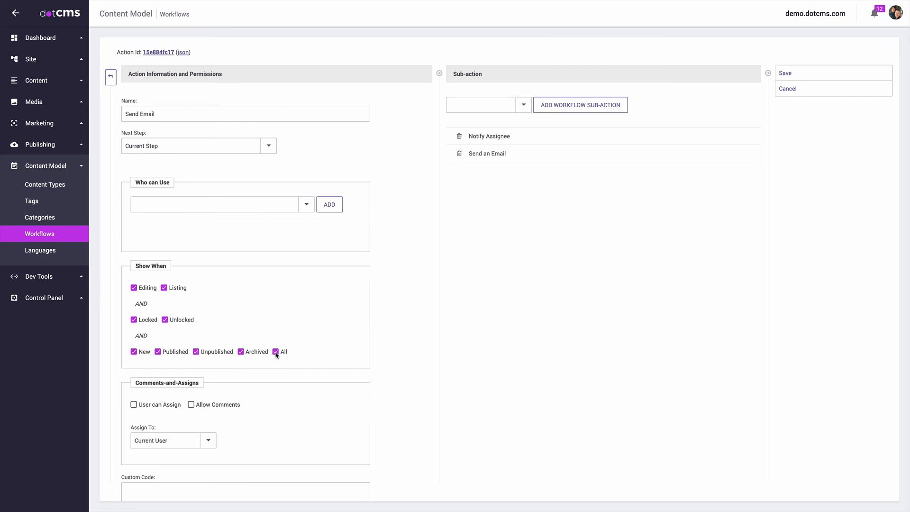
click(306, 204)
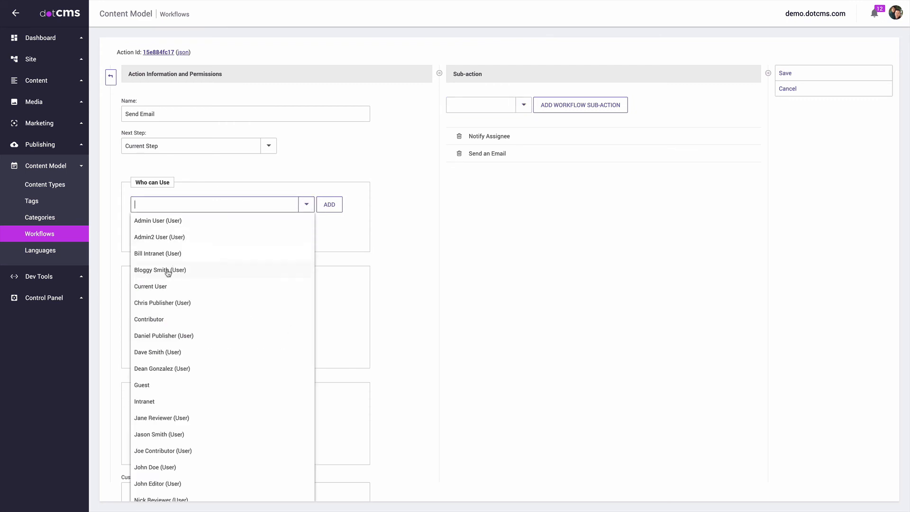
click(157, 220)
click(781, 74)
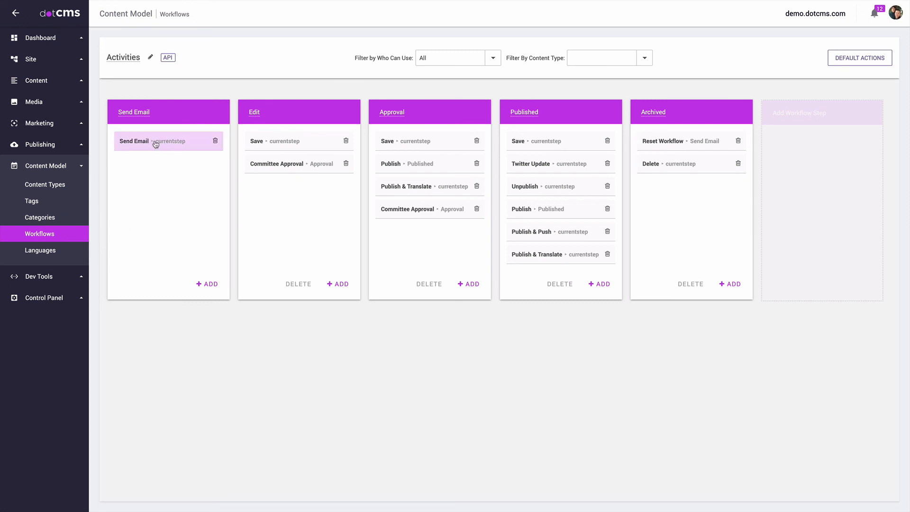
Step: Enable scheduling on the Send Email step with a 5-second delay, then go to Content Types
click(182, 117)
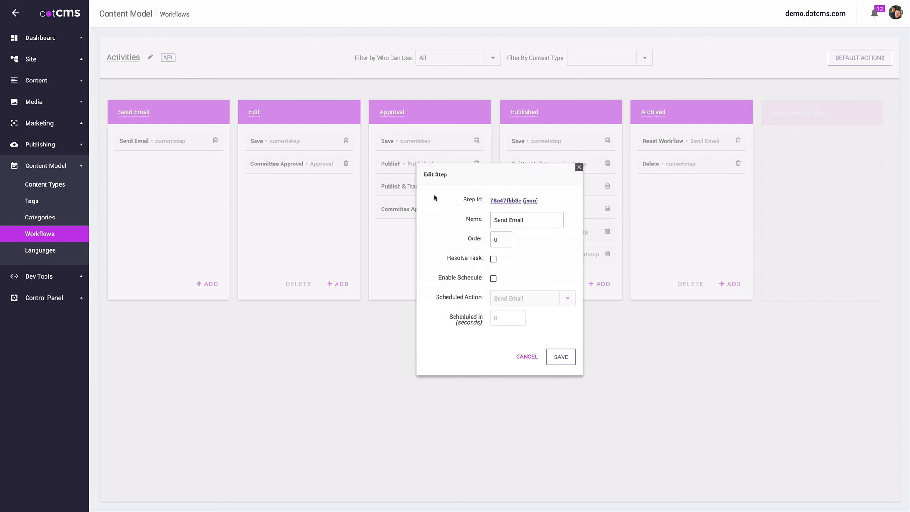
click(493, 279)
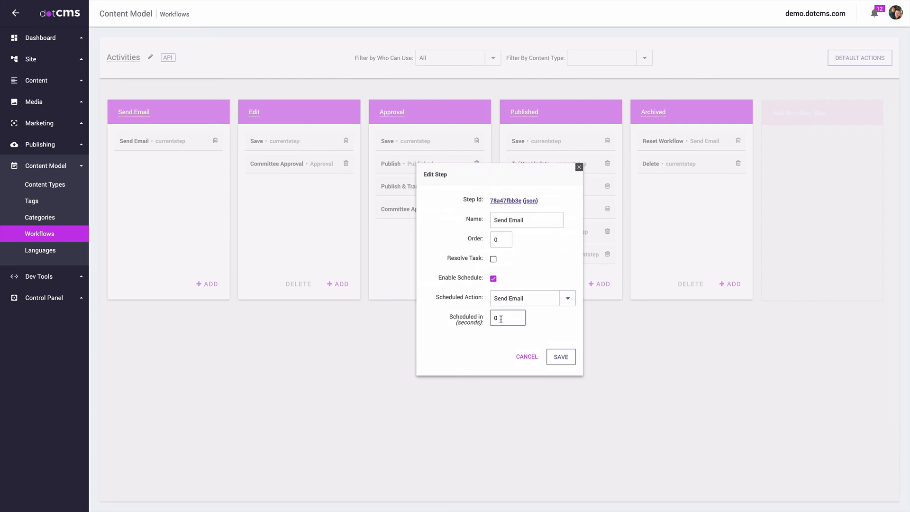
drag(503, 318, 490, 317)
text(5)
click(564, 357)
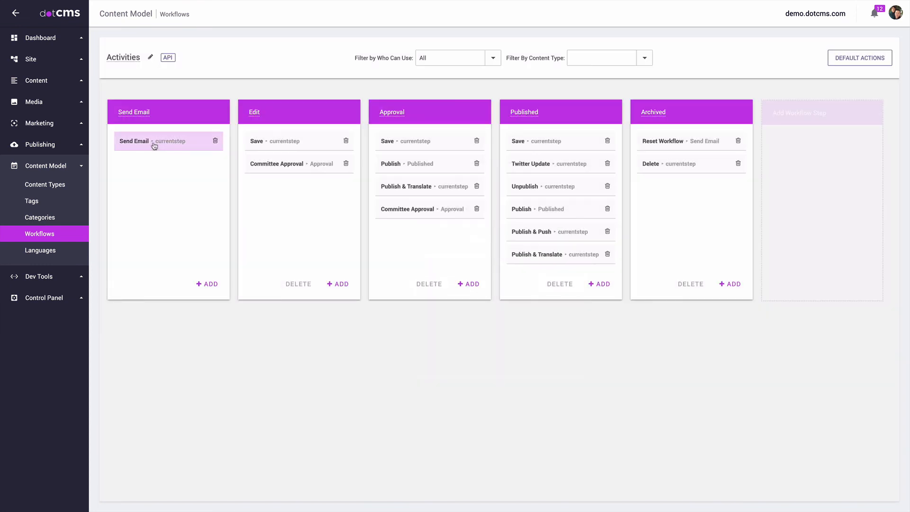
click(52, 186)
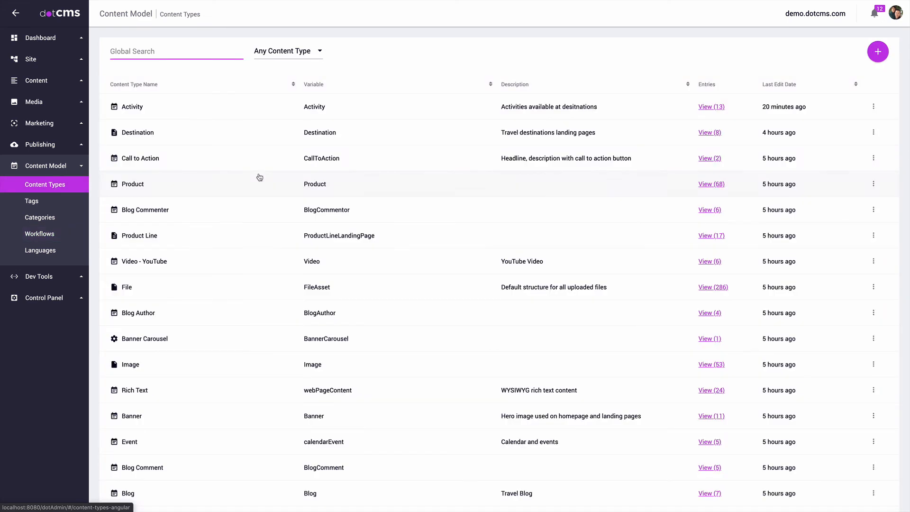
Step: Edit the Activity content type to keep the Activities workflow with Send Email as default action
click(151, 107)
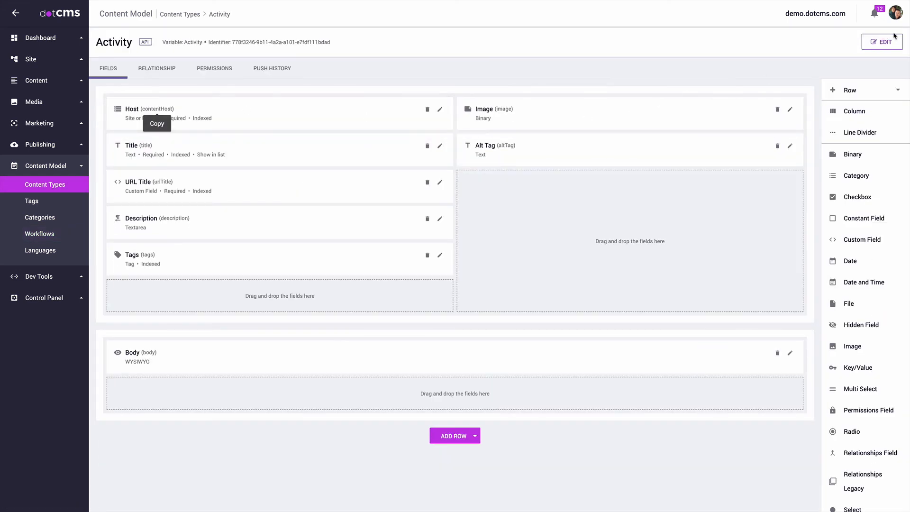
click(893, 38)
click(401, 188)
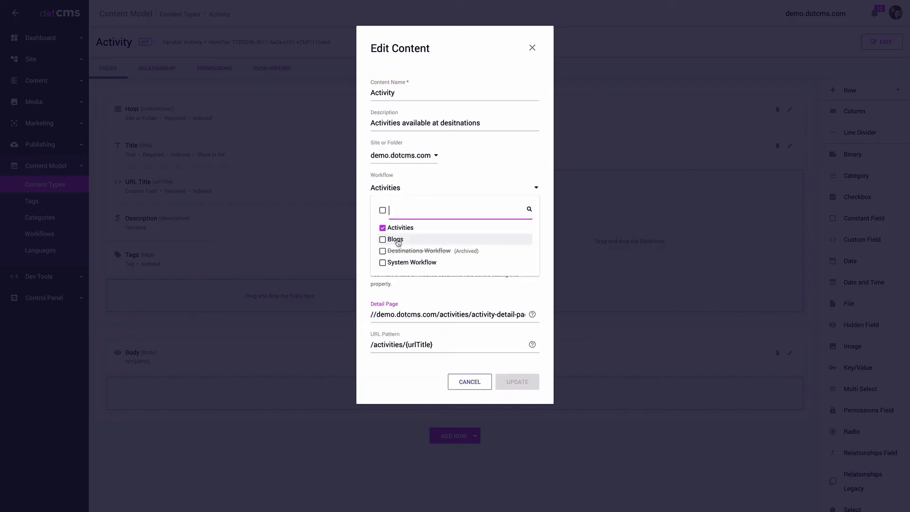
click(434, 186)
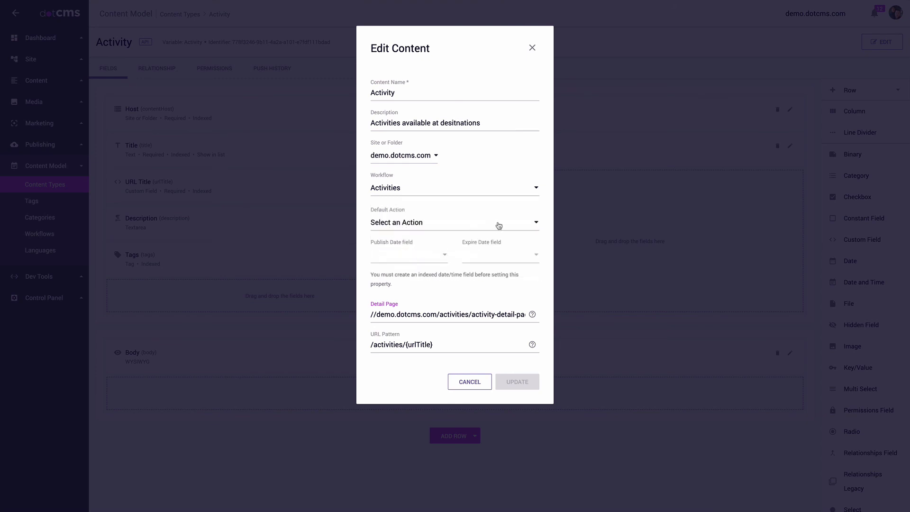
click(525, 225)
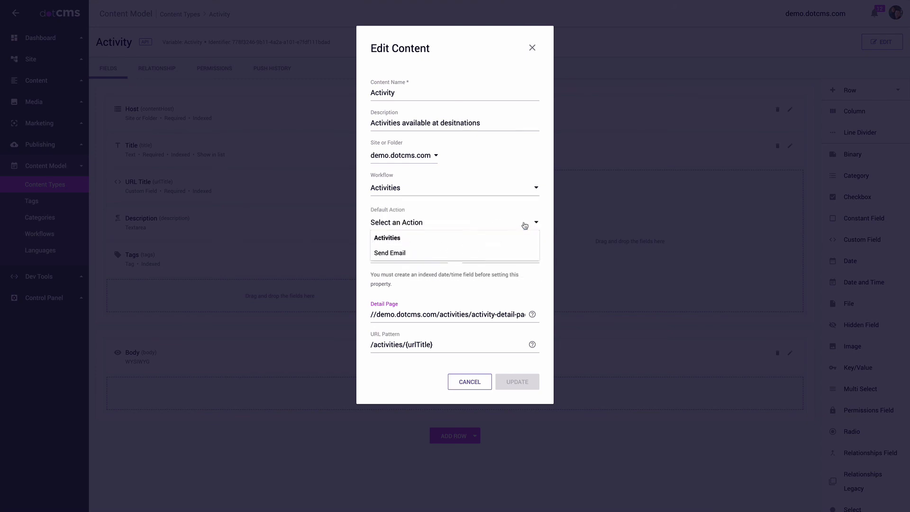
click(388, 254)
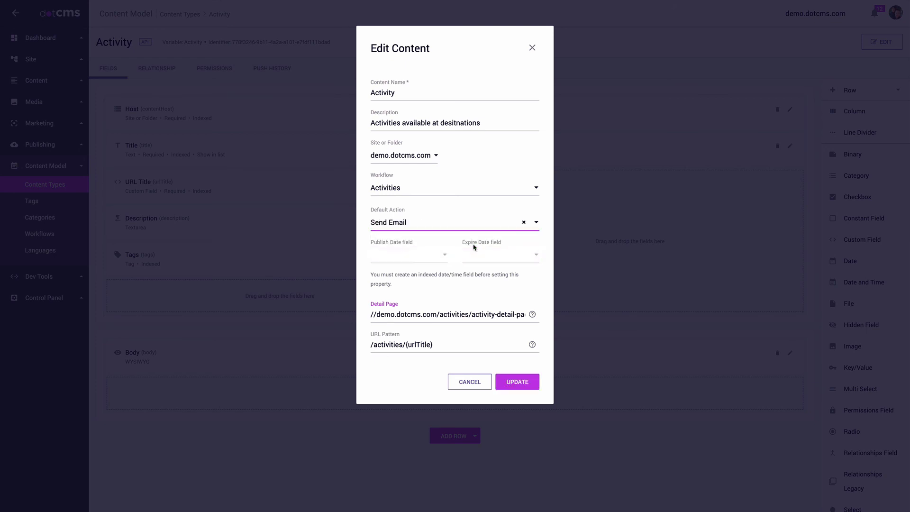
click(520, 386)
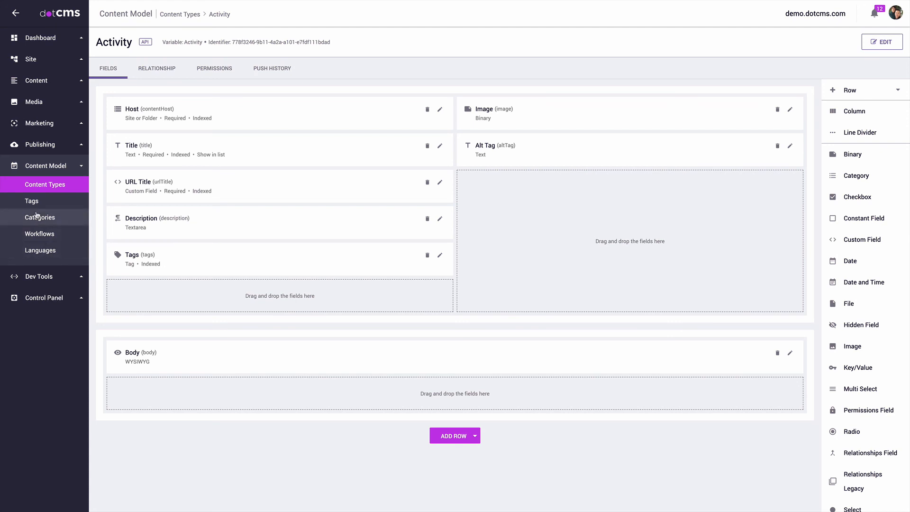
click(40, 233)
Step: Drag the Save action from Edit into the Send Email step and check its settings
click(177, 178)
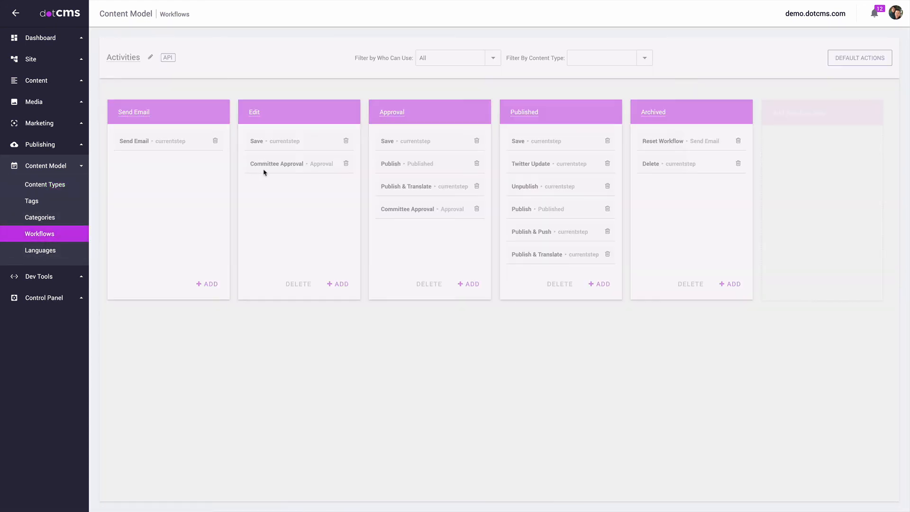
drag(285, 143, 184, 138)
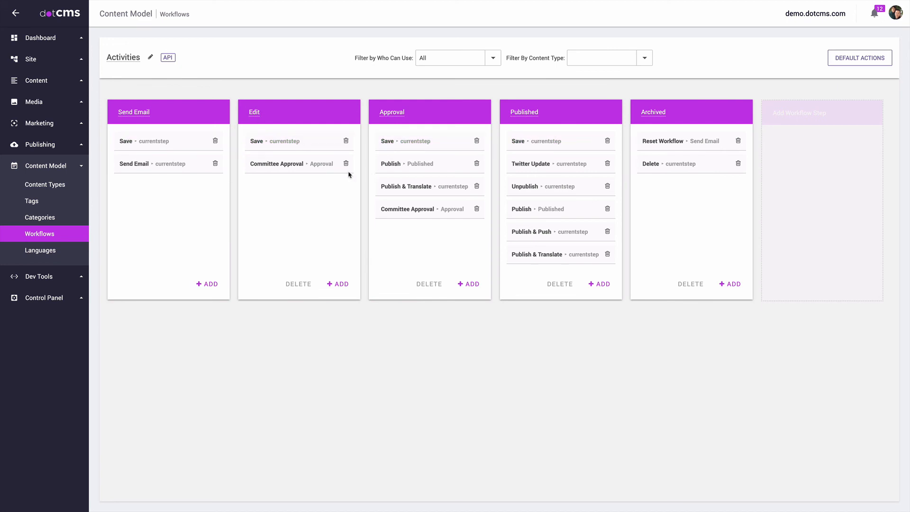
click(174, 118)
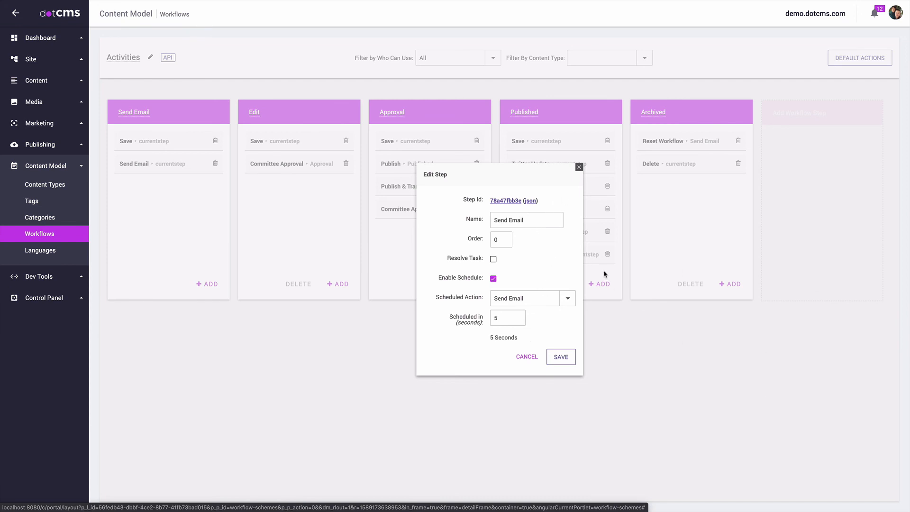
click(578, 167)
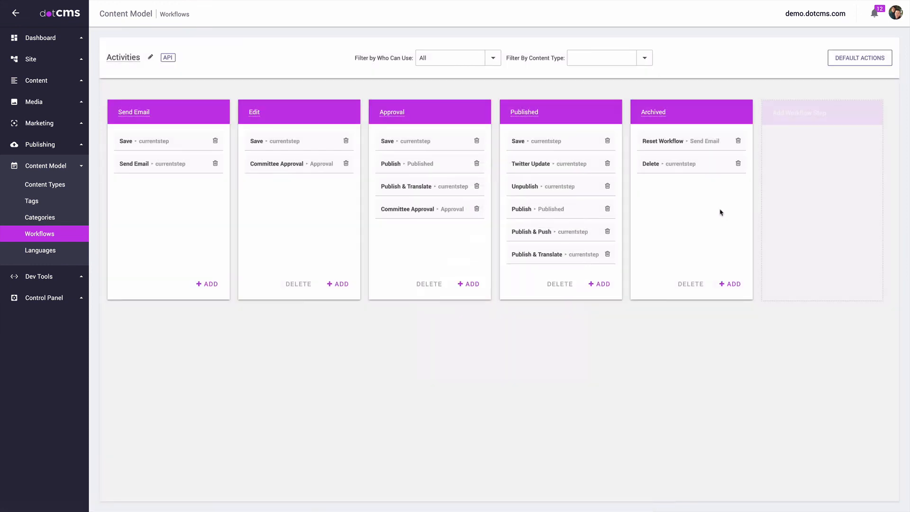